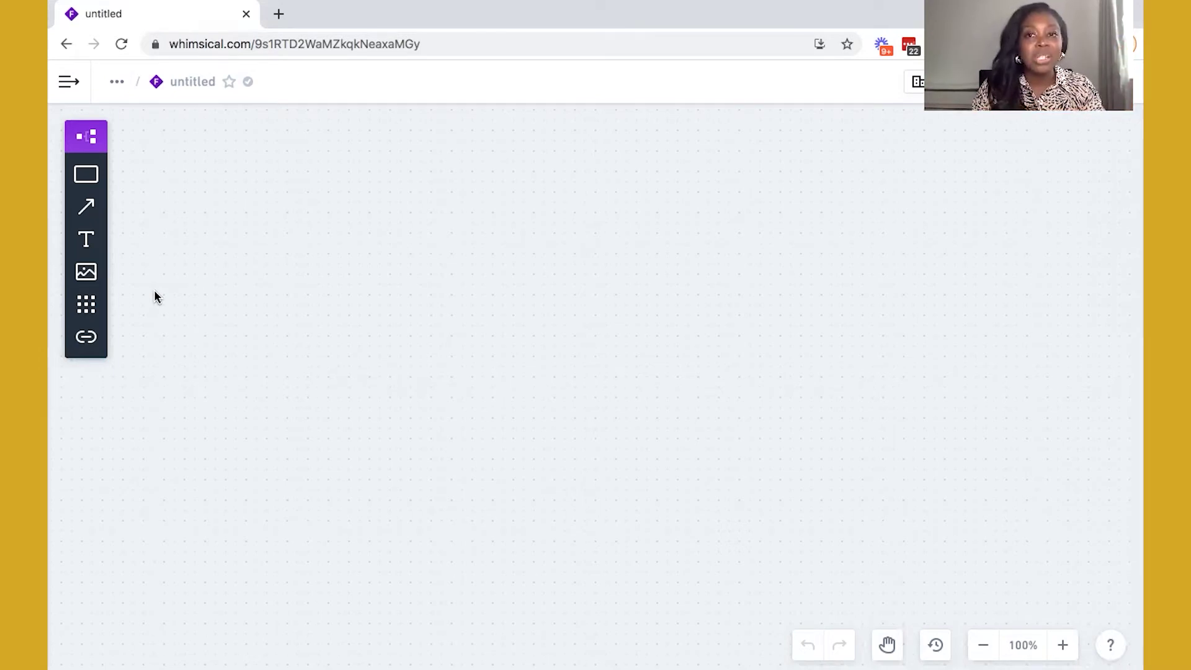
Step: Add a DUBSADO text label at the upper left of the board
{"action": "left_click", "coordinate": [91, 240]}
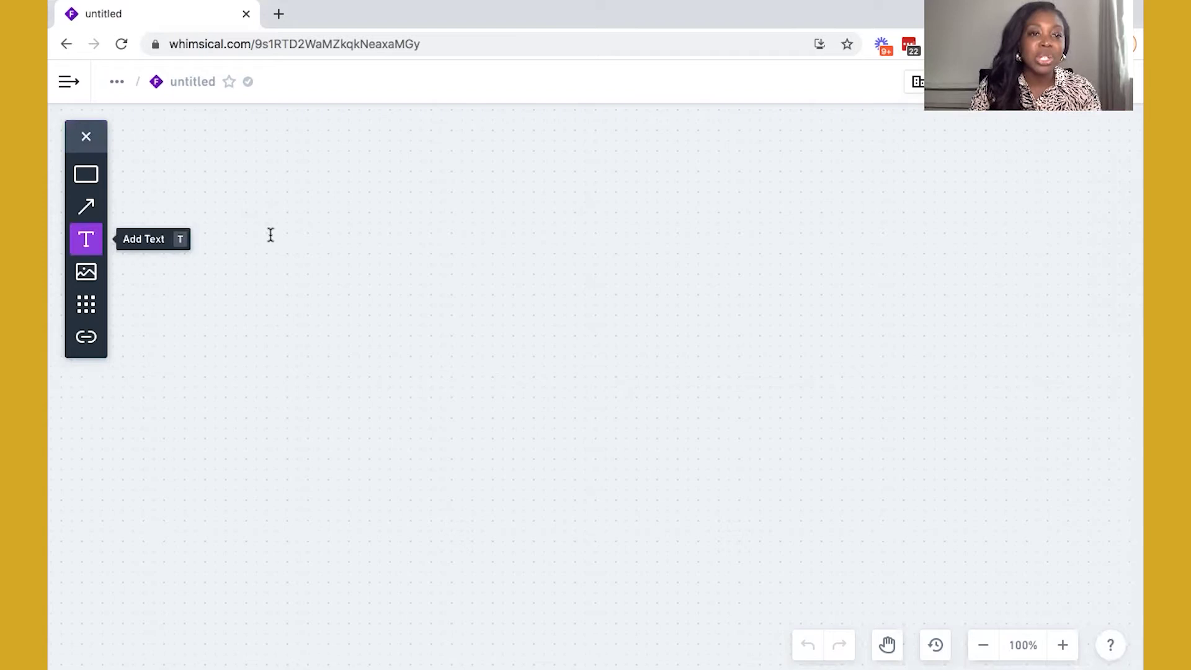
{"action": "left_click", "coordinate": [287, 201]}
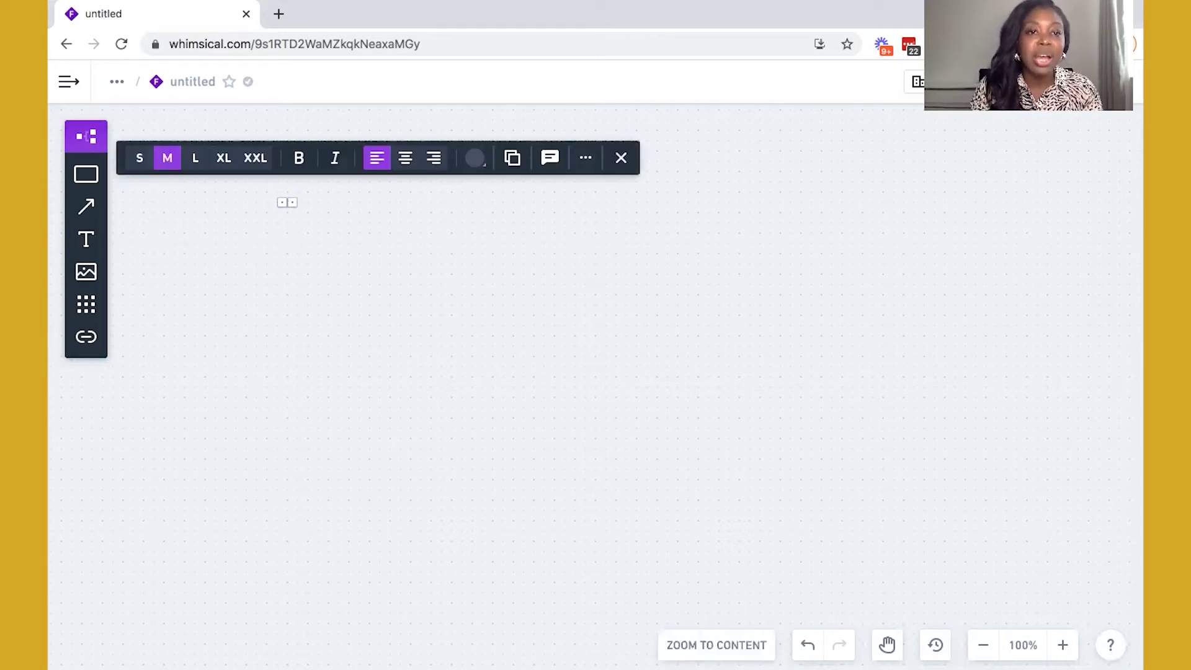
{"action": "type", "text": "DUBSAD"}
{"action": "key", "text": "ctrl+z"}
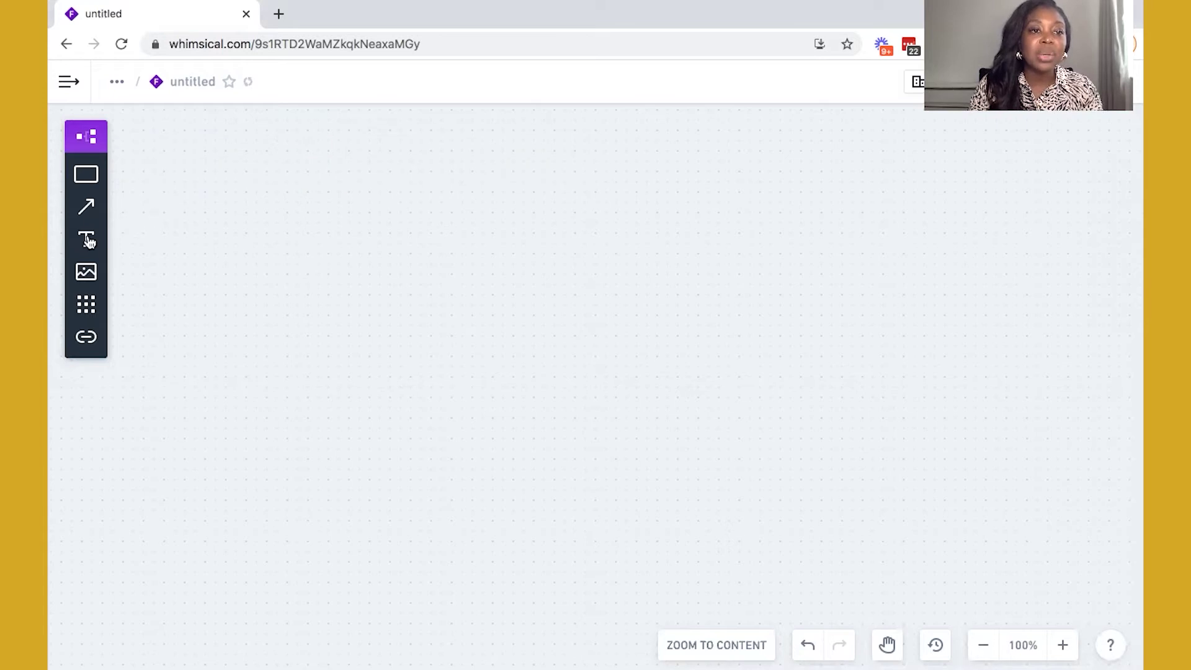
Step: Add a CLICK UP text label at the upper right of the board
{"action": "left_click", "coordinate": [86, 239]}
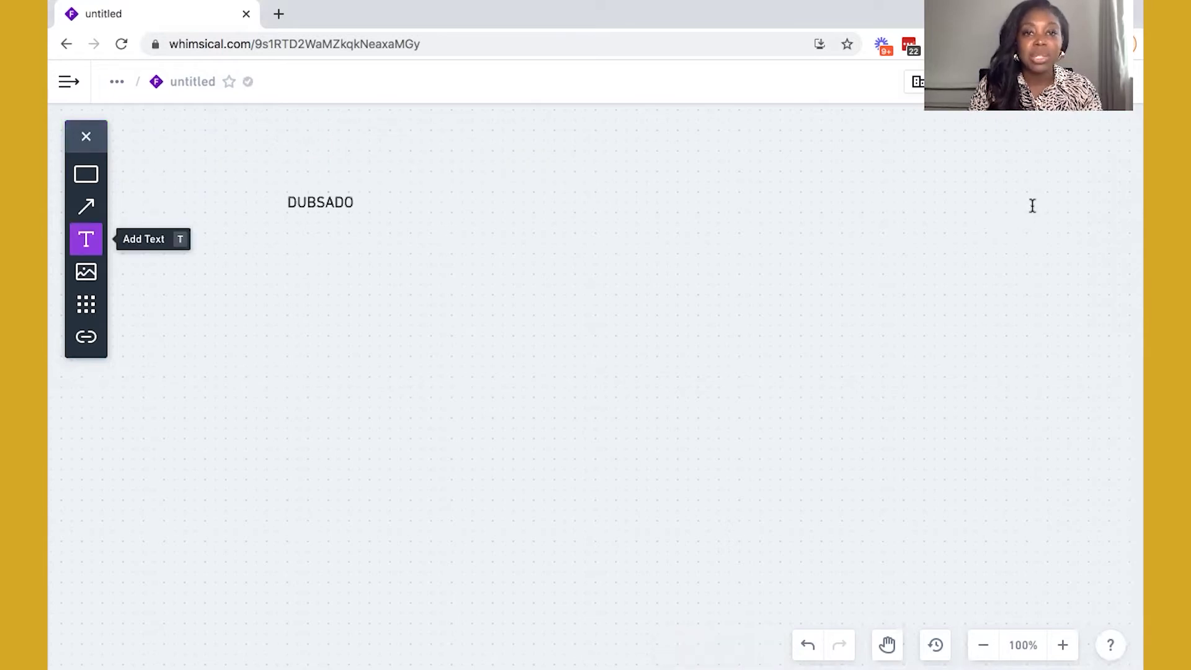
{"action": "left_click", "coordinate": [1033, 204]}
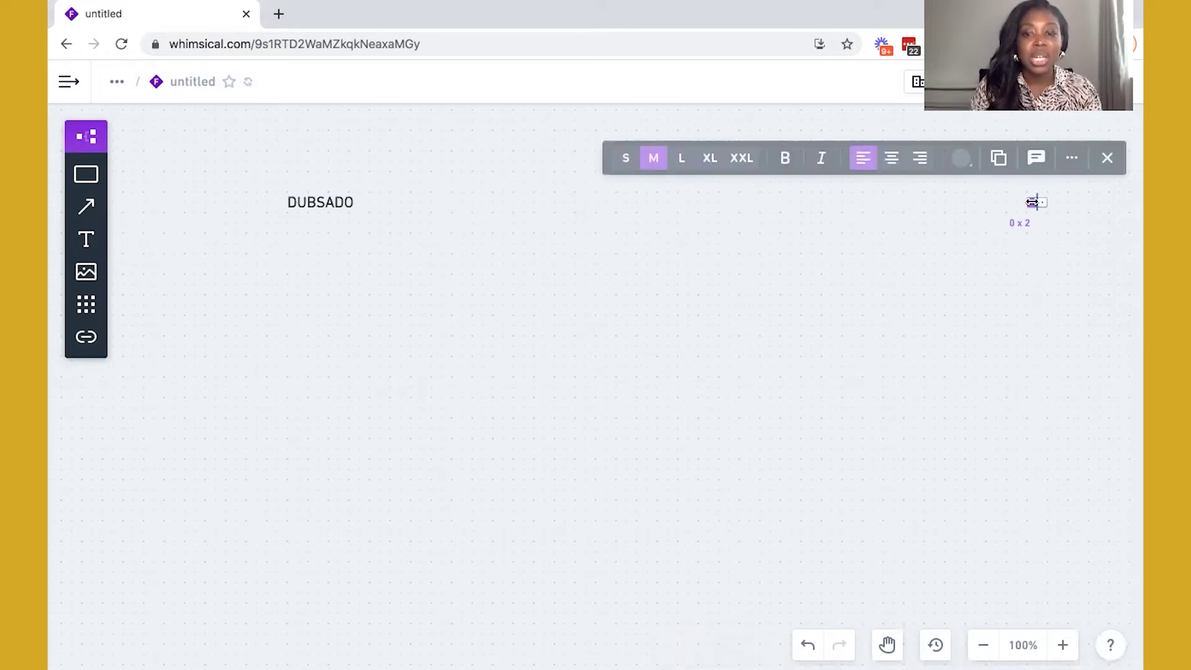
{"action": "type", "text": "cli"}
{"action": "key", "text": "BackSpace"}
{"action": "key", "text": "BackSpace"}
{"action": "key", "text": "BackSpace"}
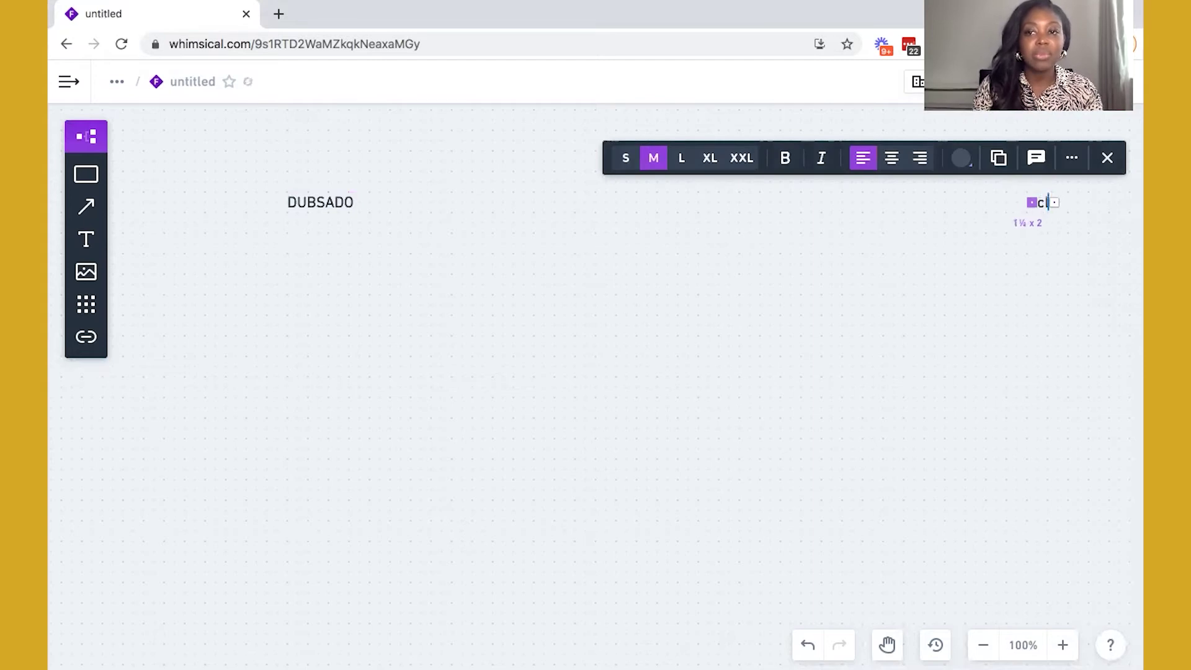
{"action": "type", "text": "CLICK"}
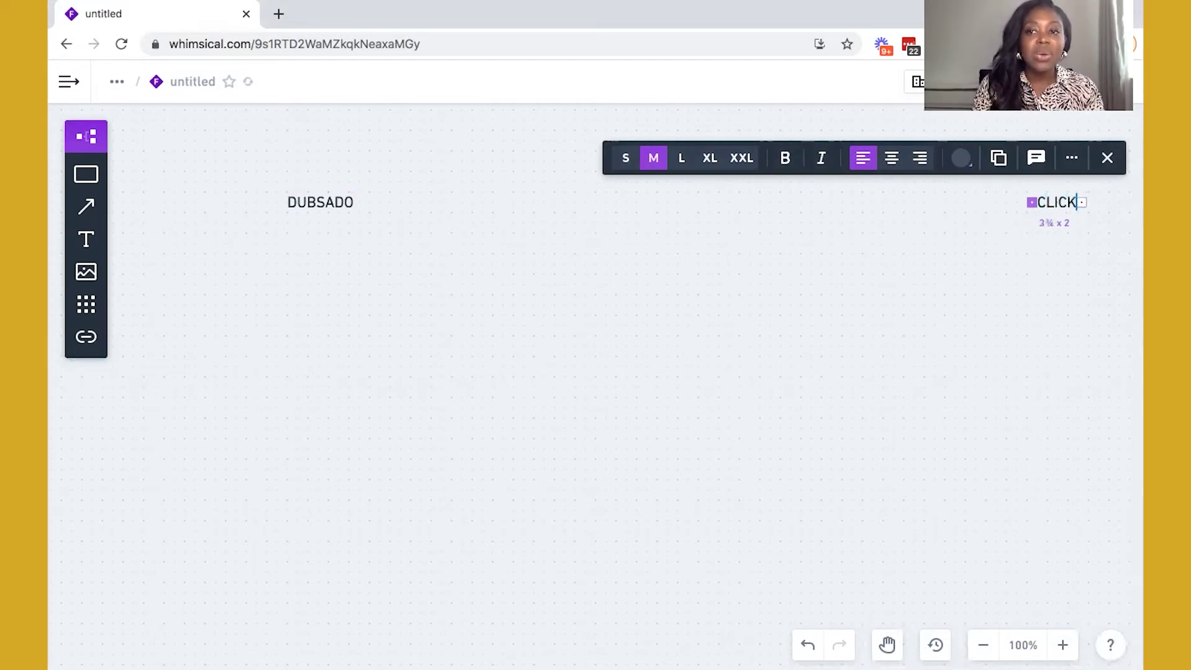
{"action": "type", "text": " UP"}
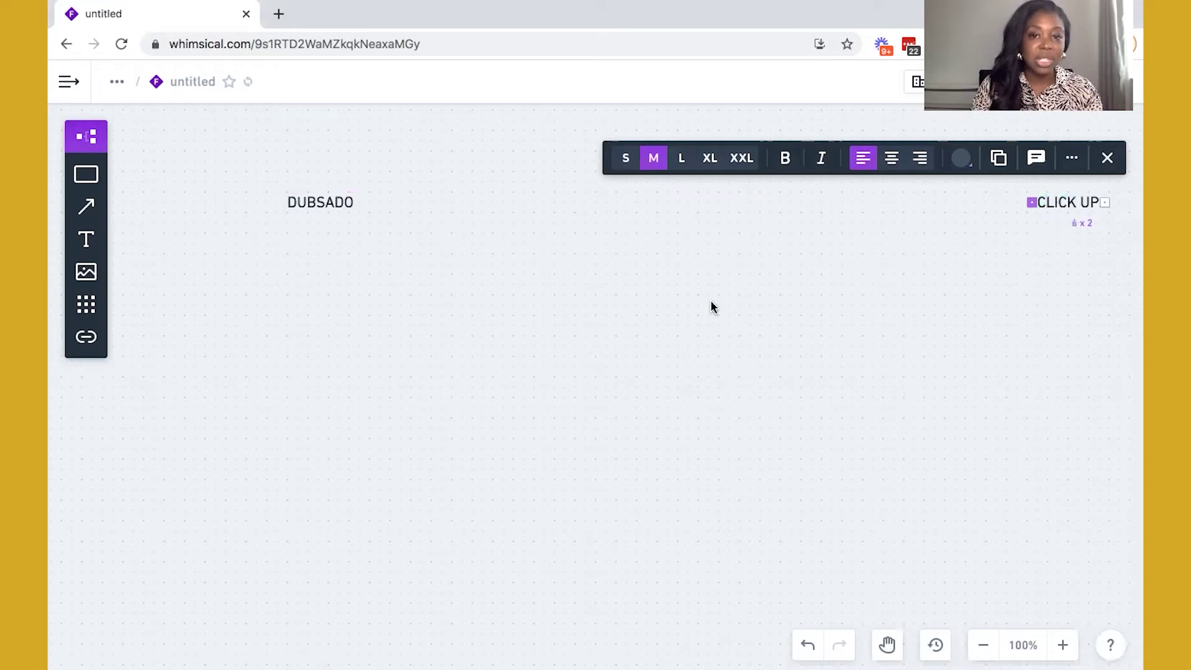
{"action": "left_click", "coordinate": [711, 302]}
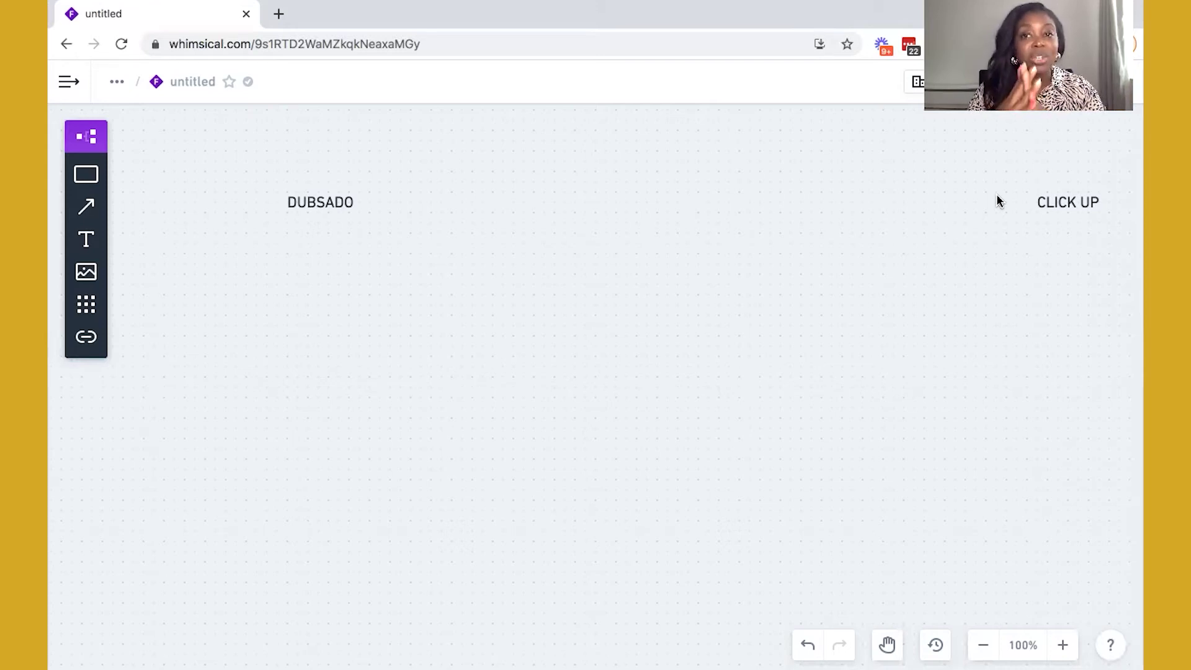
Step: Place a ZAPIER text label mid-board, below and between DUBSADO and CLICK UP
{"action": "left_click", "coordinate": [85, 238]}
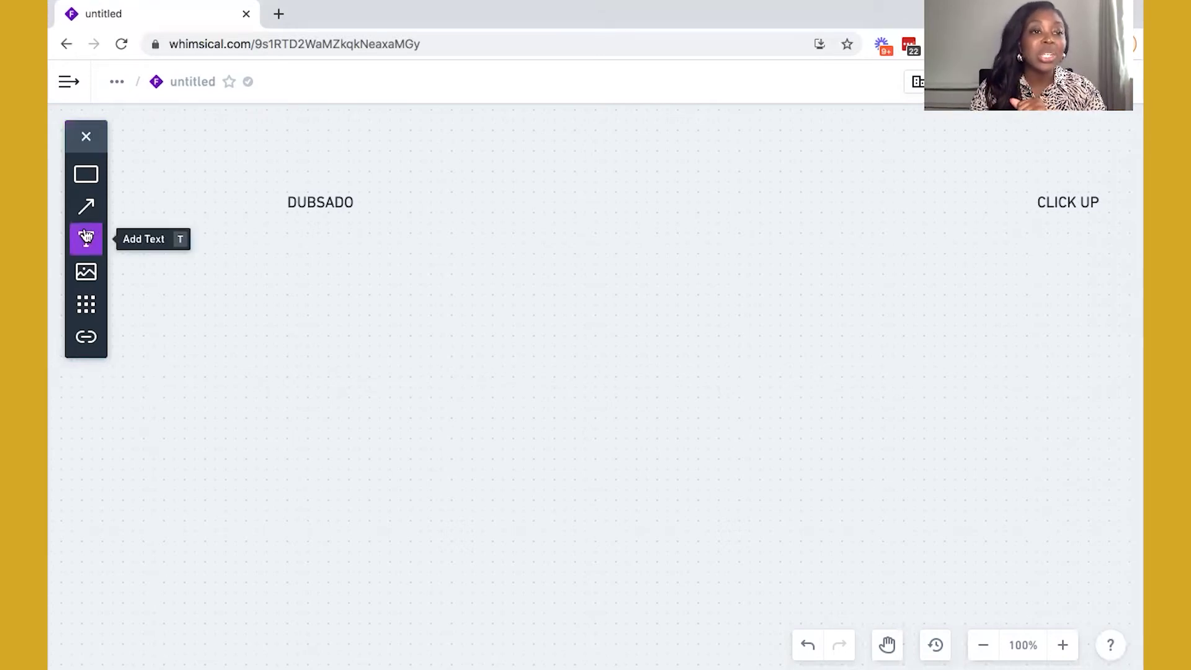
{"action": "left_click", "coordinate": [730, 384]}
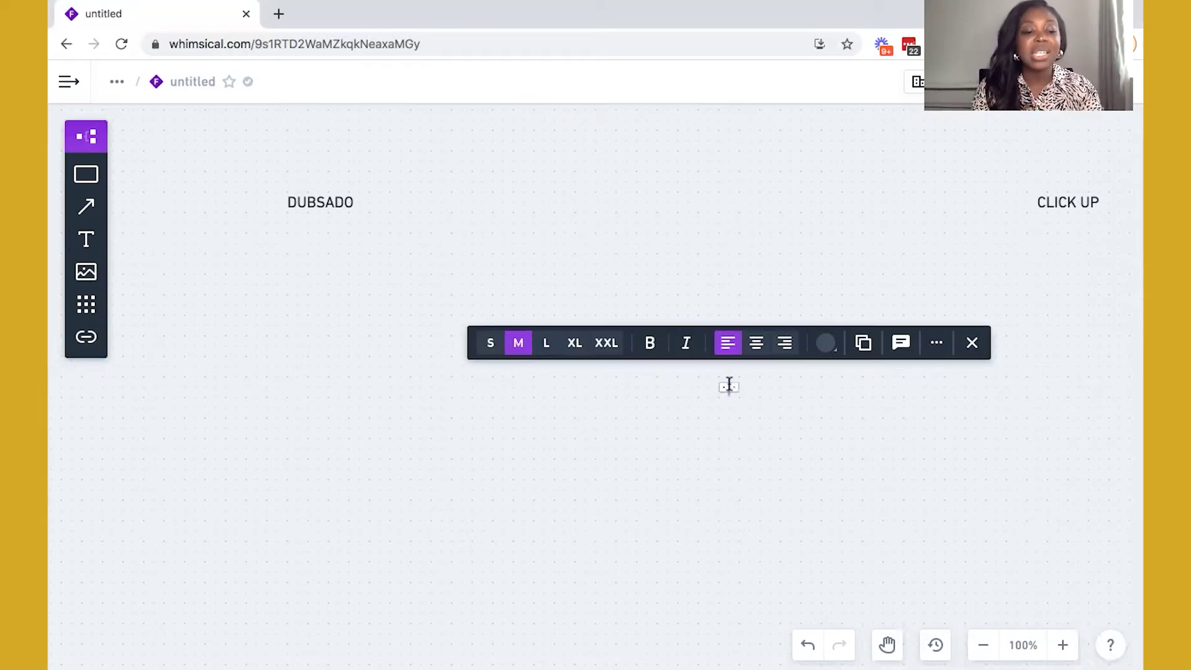
{"action": "type", "text": "Z"}
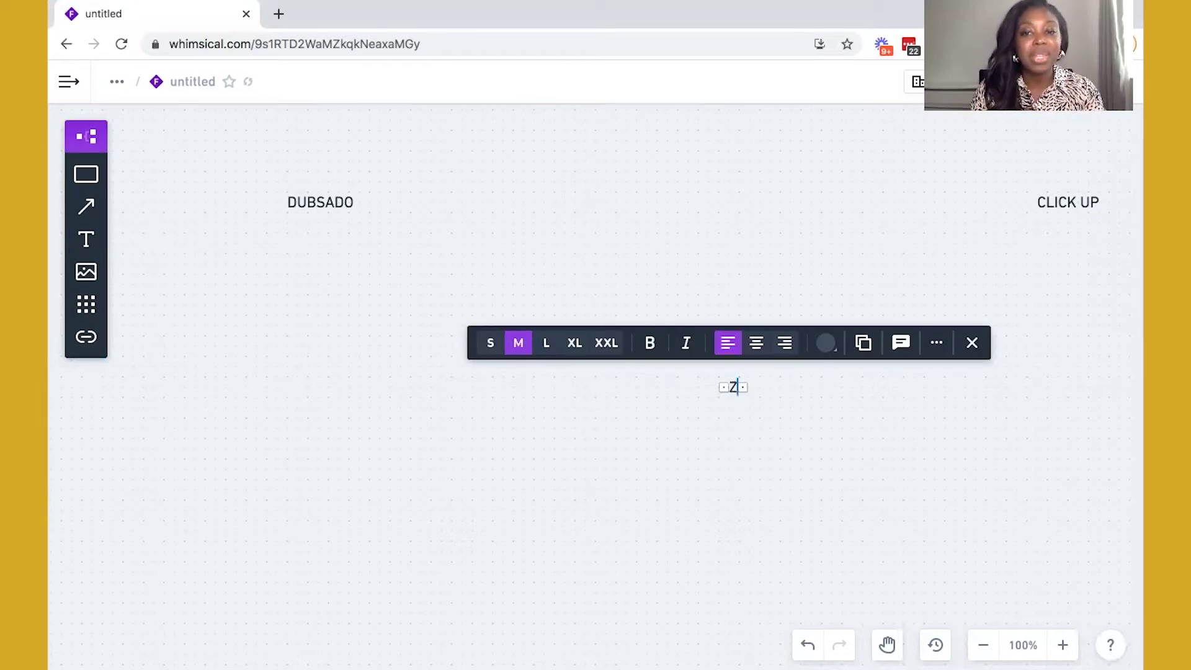
{"action": "type", "text": "APIER"}
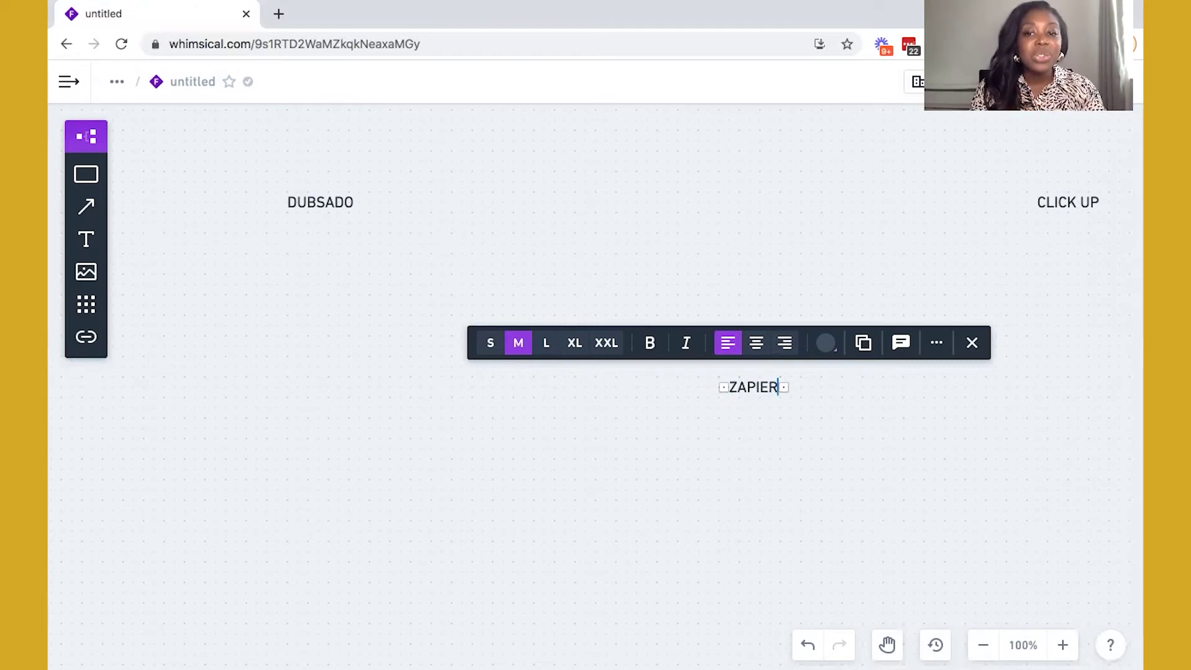
{"action": "left_click", "coordinate": [657, 440]}
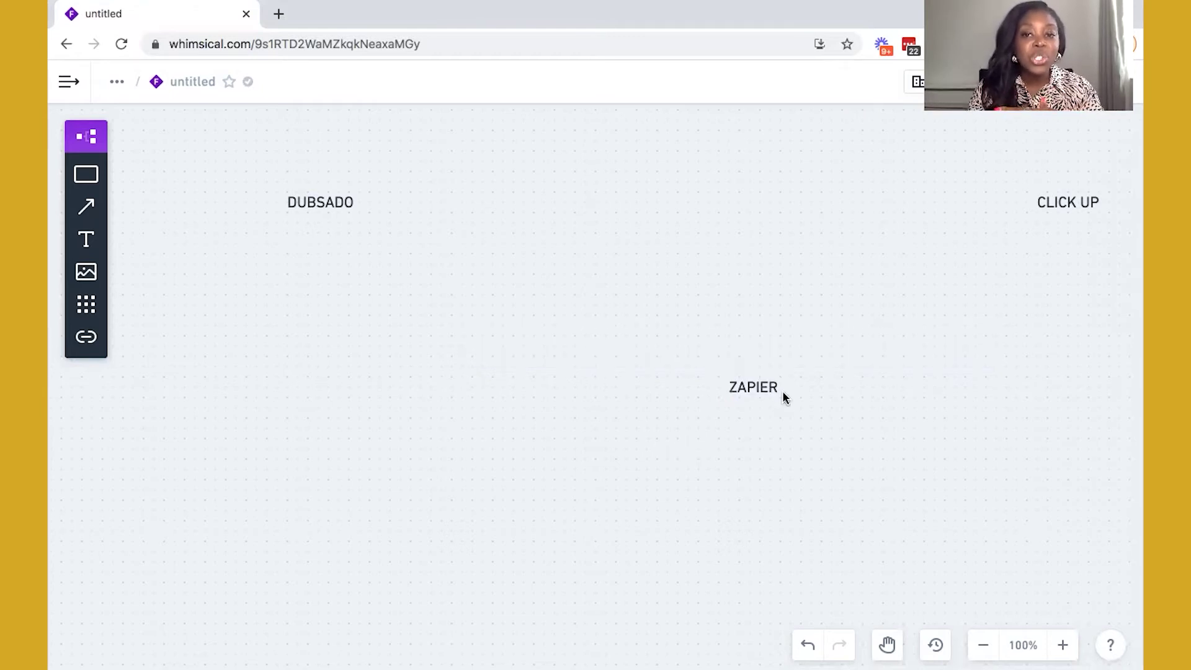
{"action": "left_click", "coordinate": [723, 391]}
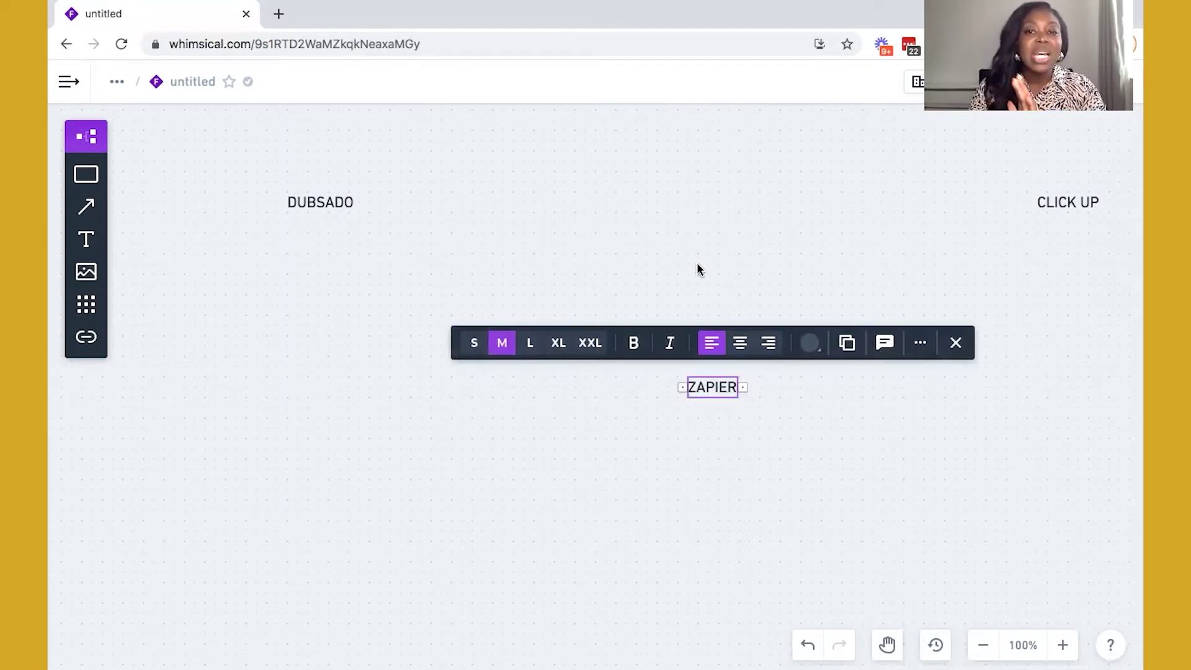
{"action": "left_click", "coordinate": [524, 256]}
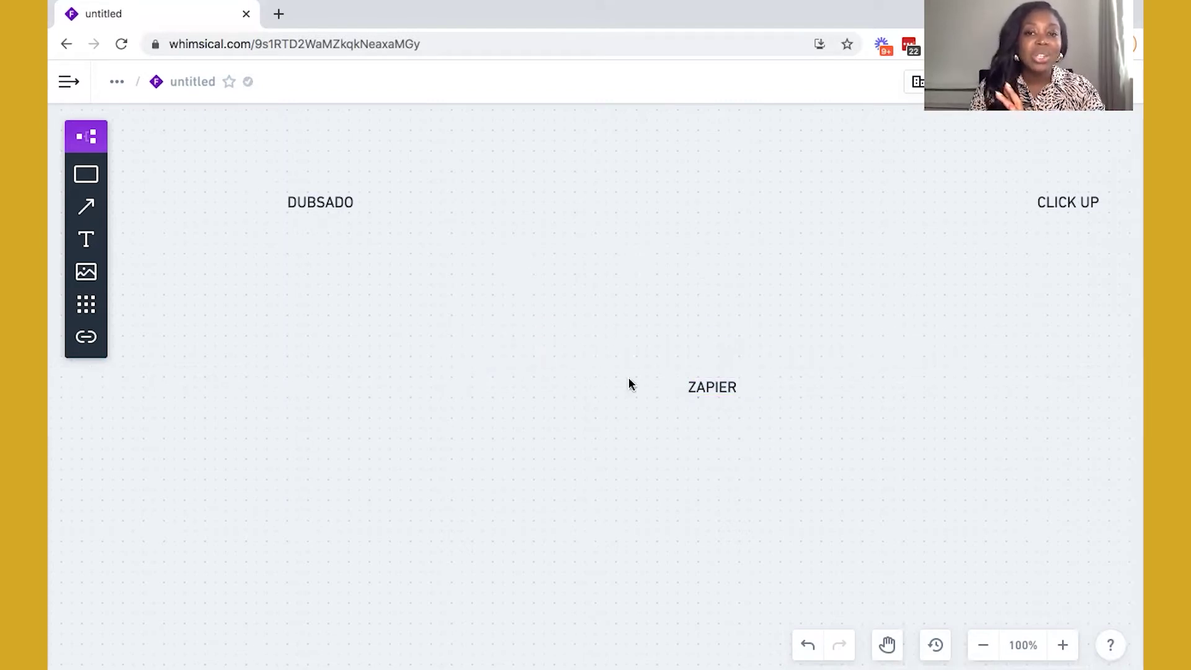
Step: Draw connector arrows from ZAPIER up to DUBSADO and toward CLICK UP
{"action": "left_click", "coordinate": [86, 206]}
{"action": "left_click_drag", "start_coordinate": [678, 384], "coordinate": [412, 244]}
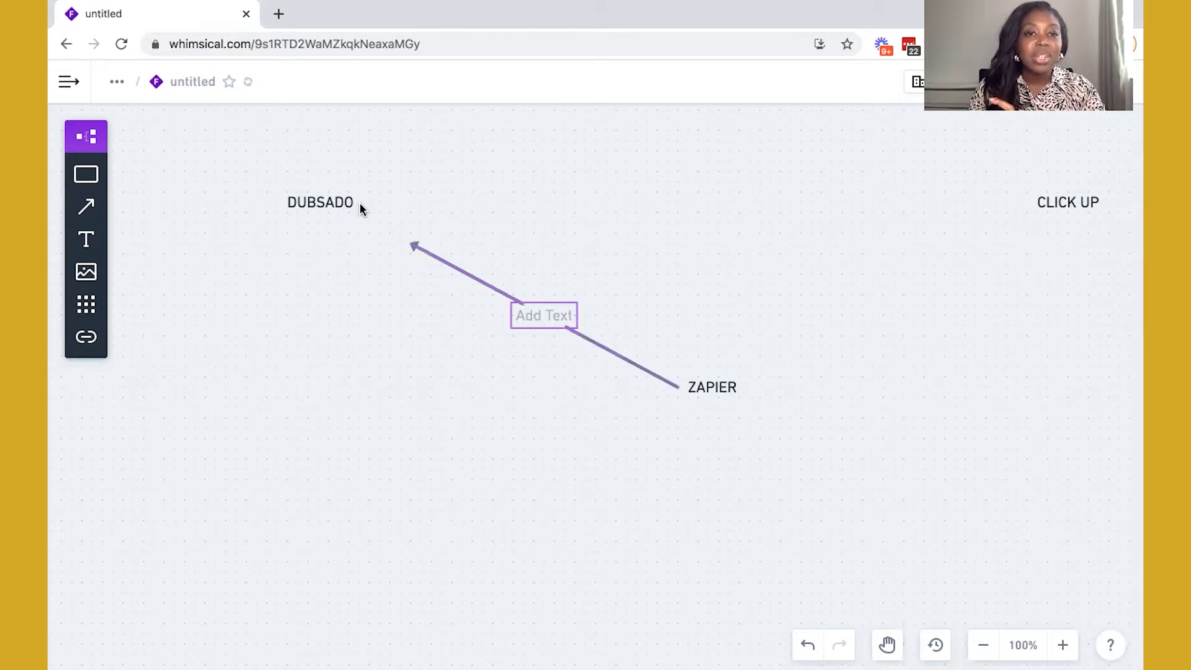
{"action": "left_click", "coordinate": [385, 207]}
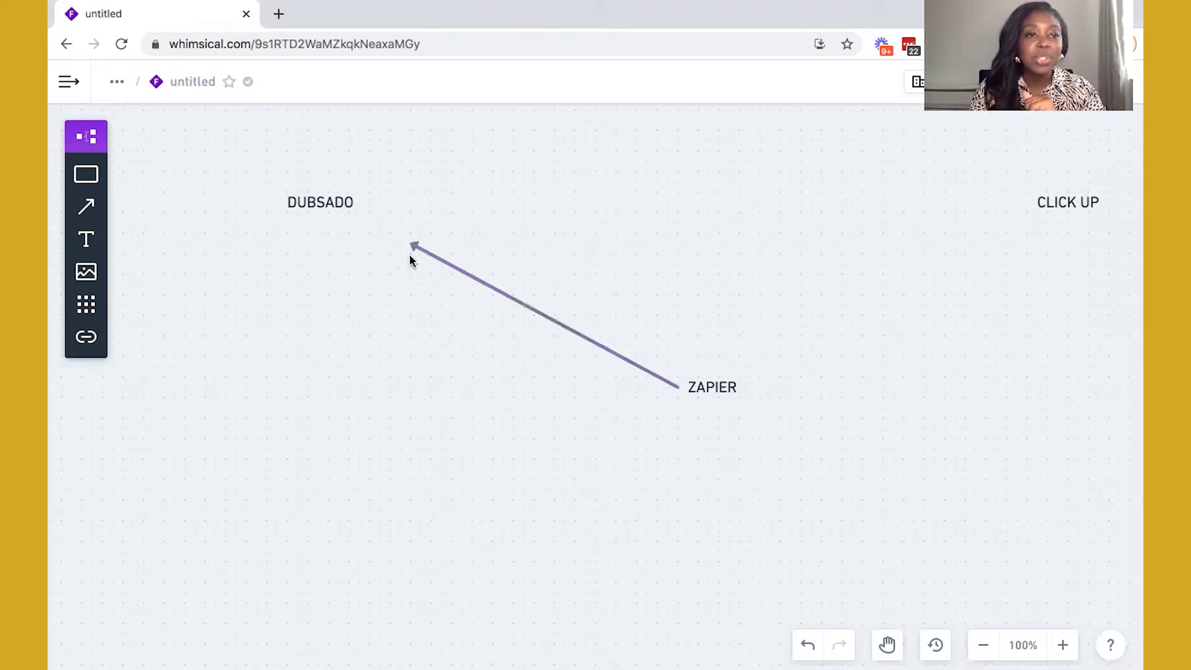
{"action": "left_click", "coordinate": [86, 205]}
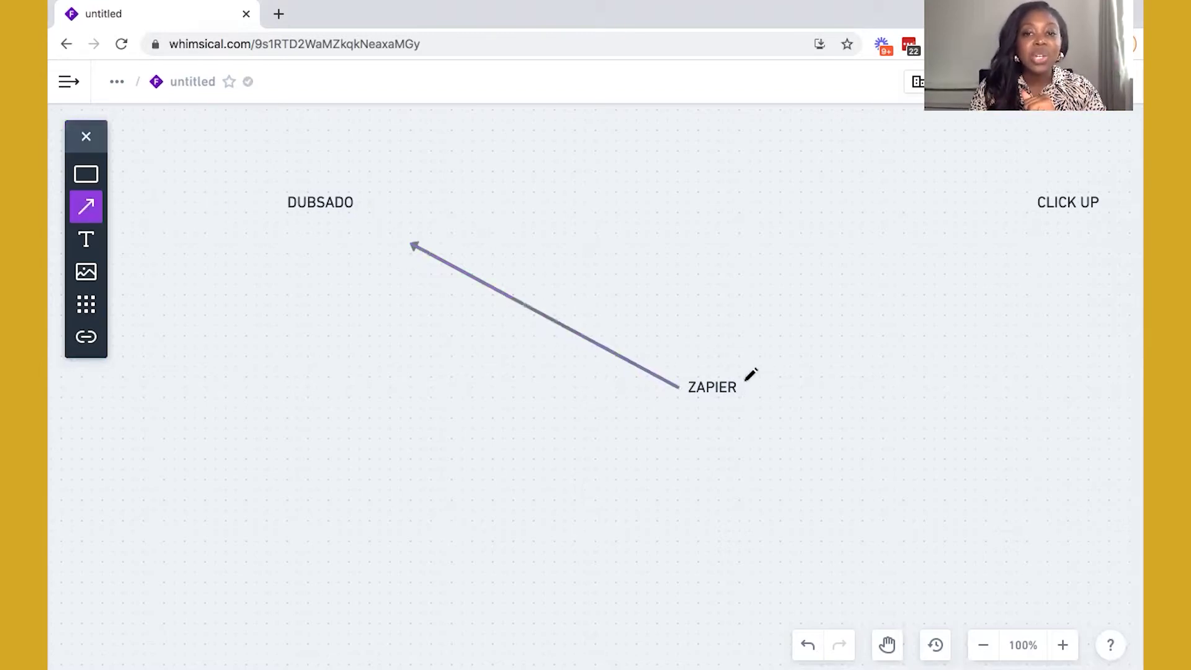
{"action": "left_click", "coordinate": [749, 383]}
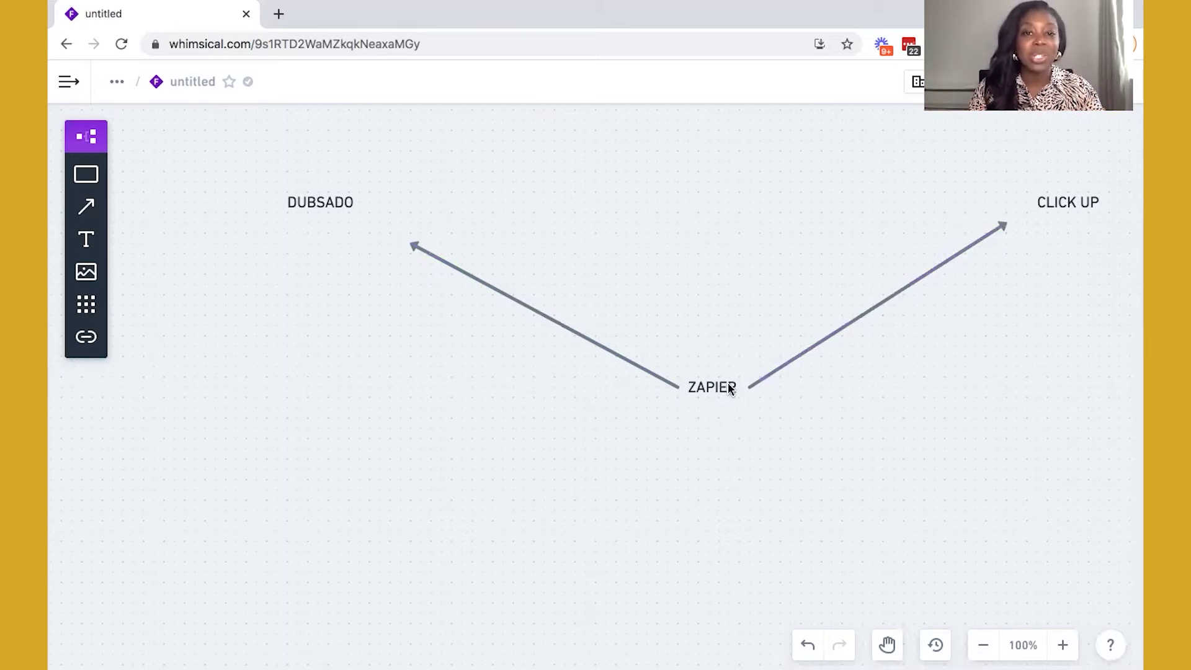
{"action": "left_click", "coordinate": [86, 175]}
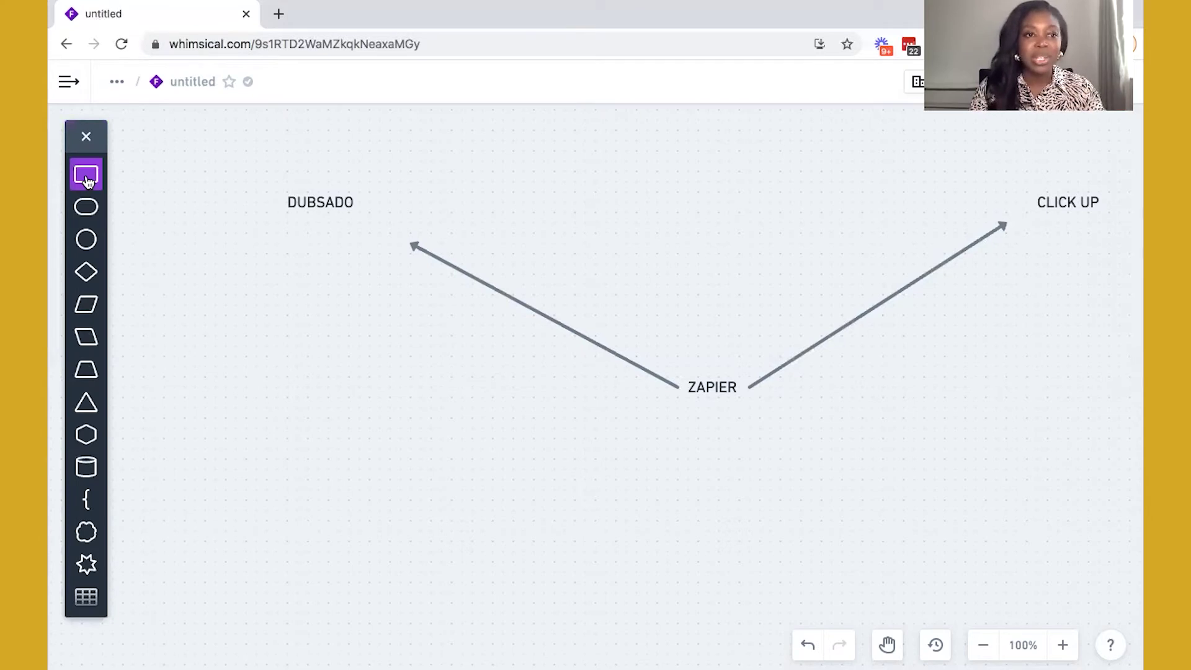
Step: Place a rectangle below DUBSADO reading 'Contract is completed'
{"action": "left_click", "coordinate": [226, 285]}
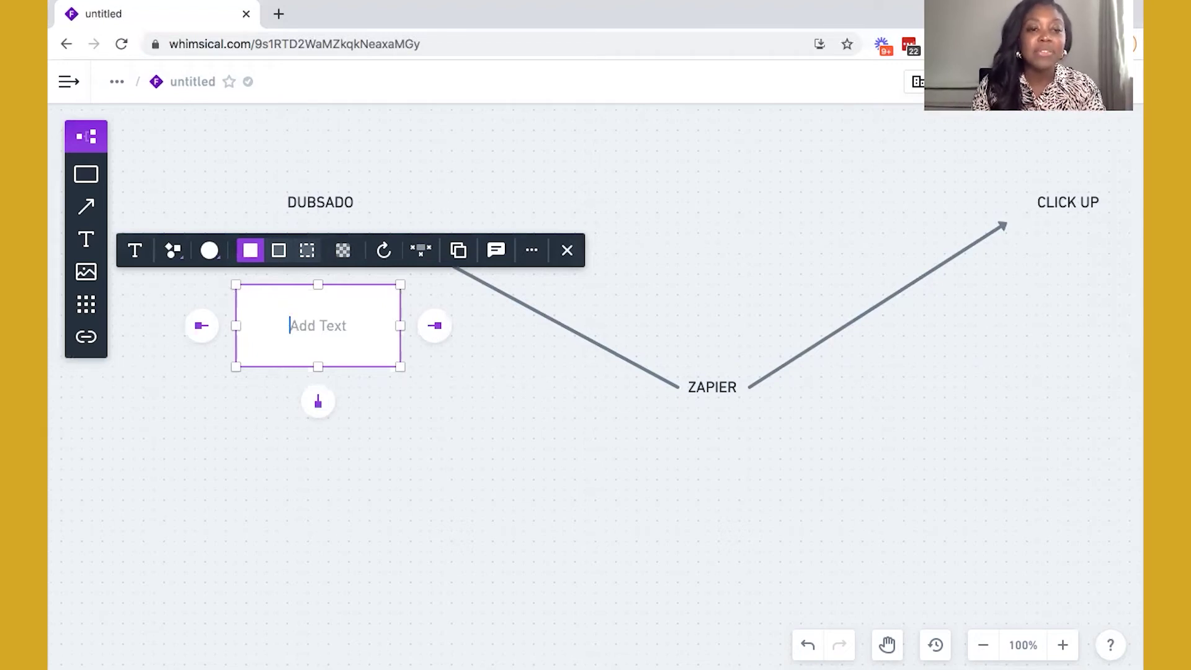
{"action": "type", "text": "Con"}
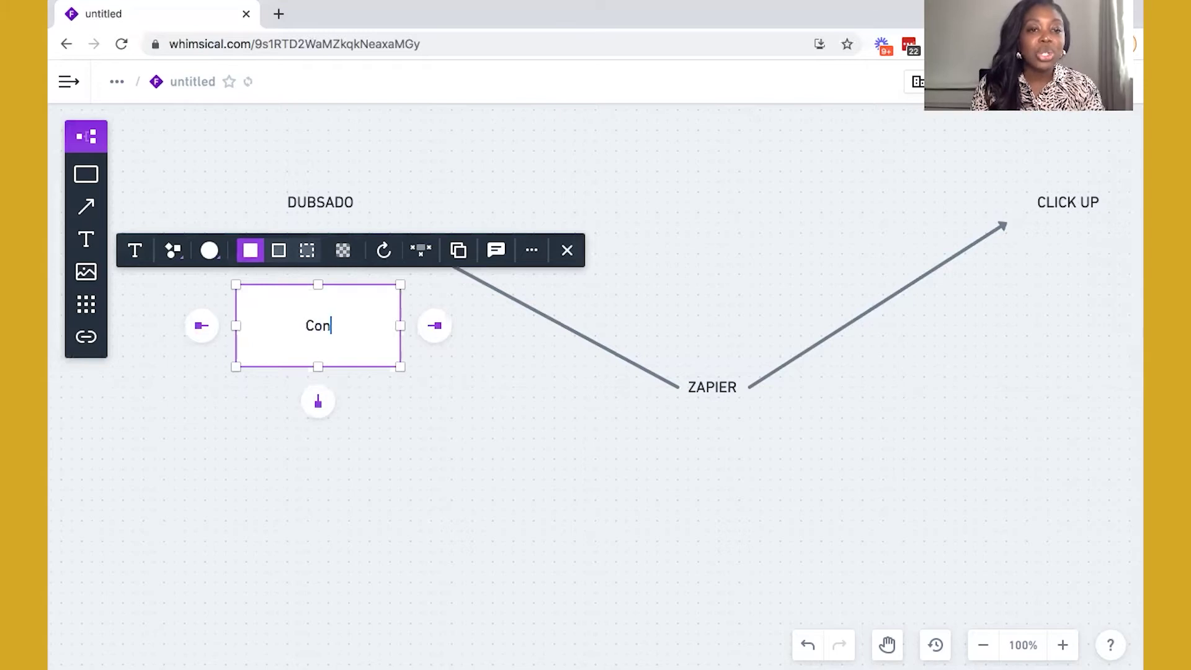
{"action": "type", "text": "tract i"}
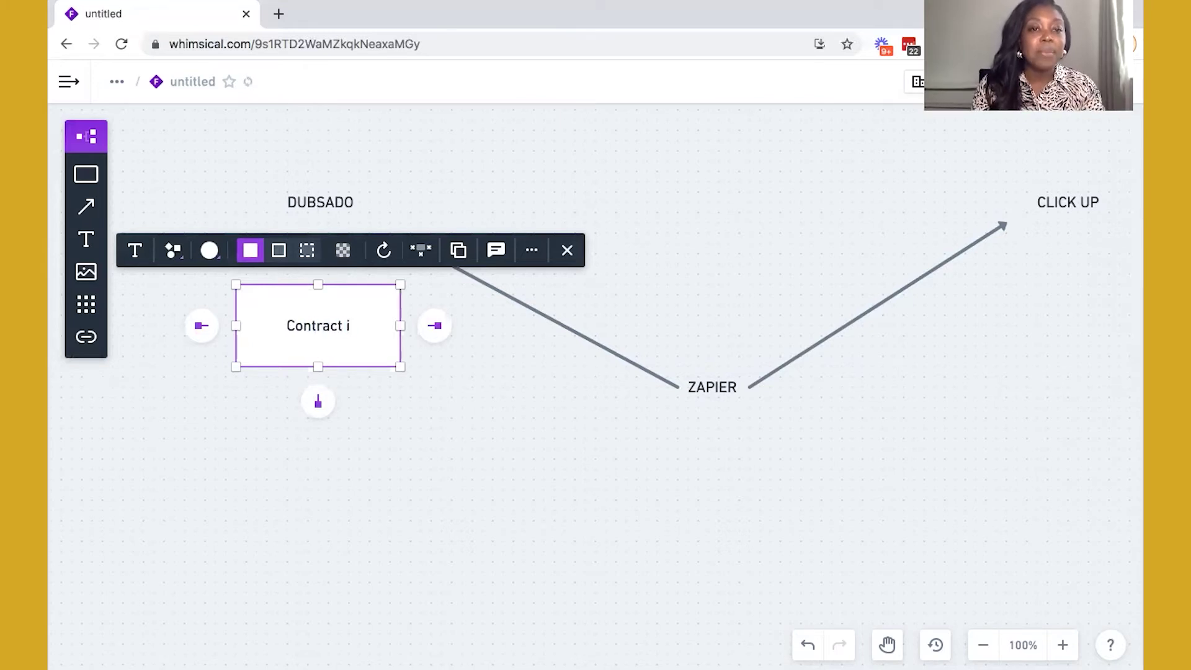
{"action": "type", "text": "s completed"}
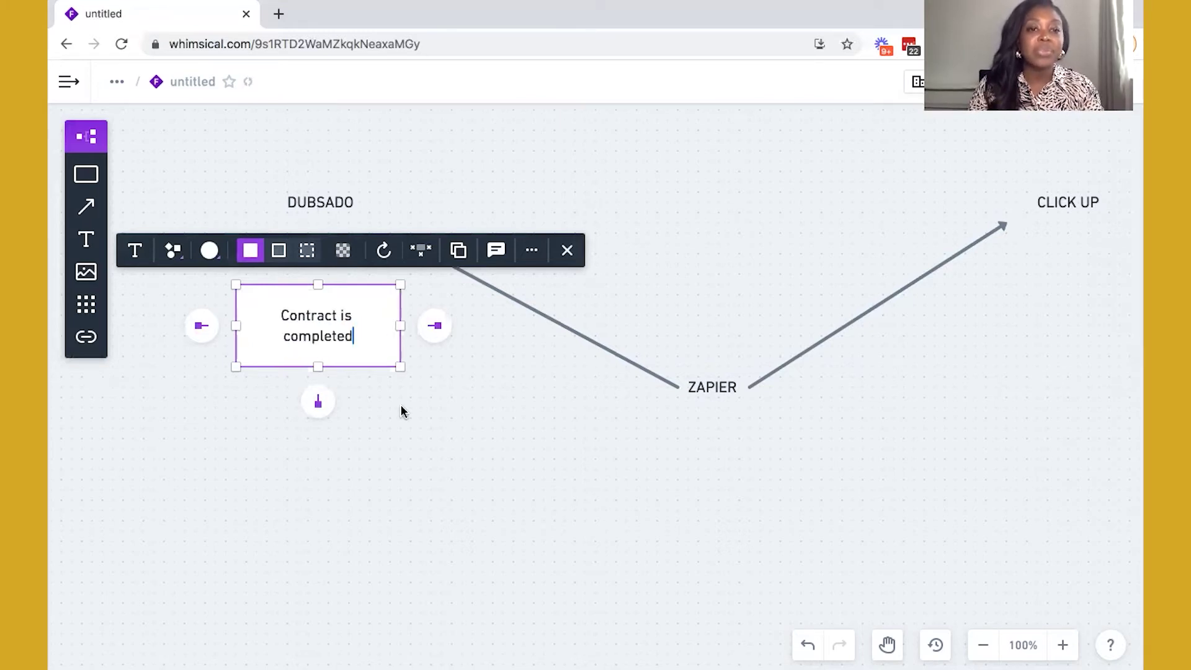
{"action": "left_click", "coordinate": [401, 410]}
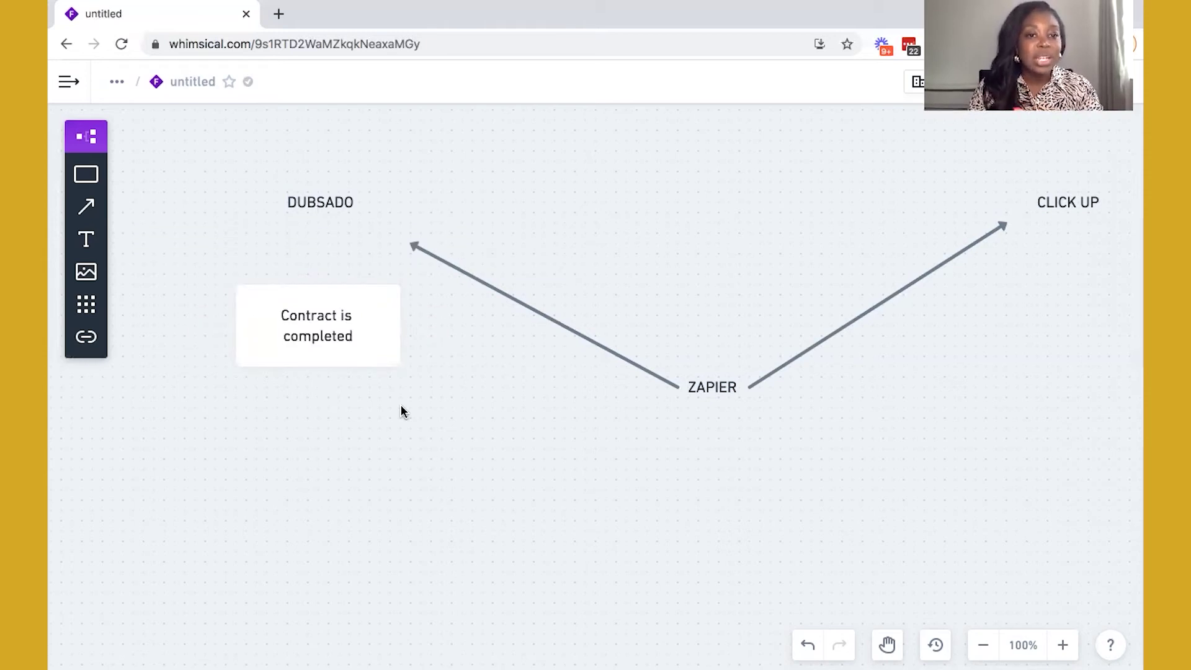
Step: Add a connected box below Contract is completed reading 'Send a welcome email'
{"action": "left_click", "coordinate": [394, 344]}
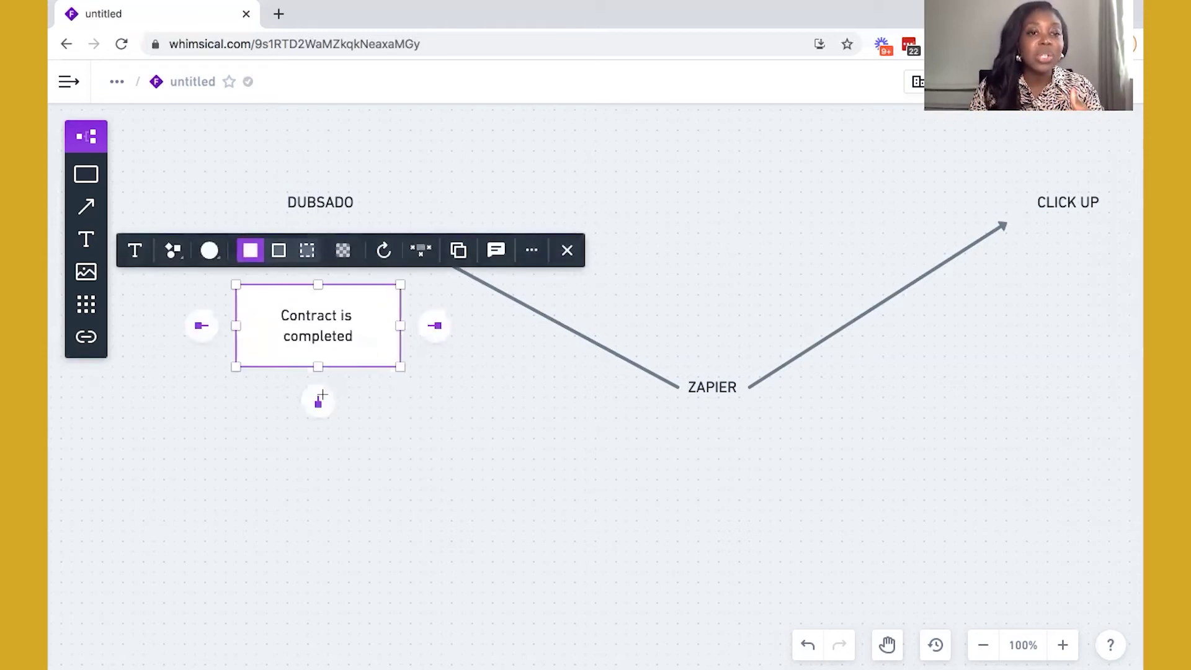
{"action": "left_click", "coordinate": [318, 403]}
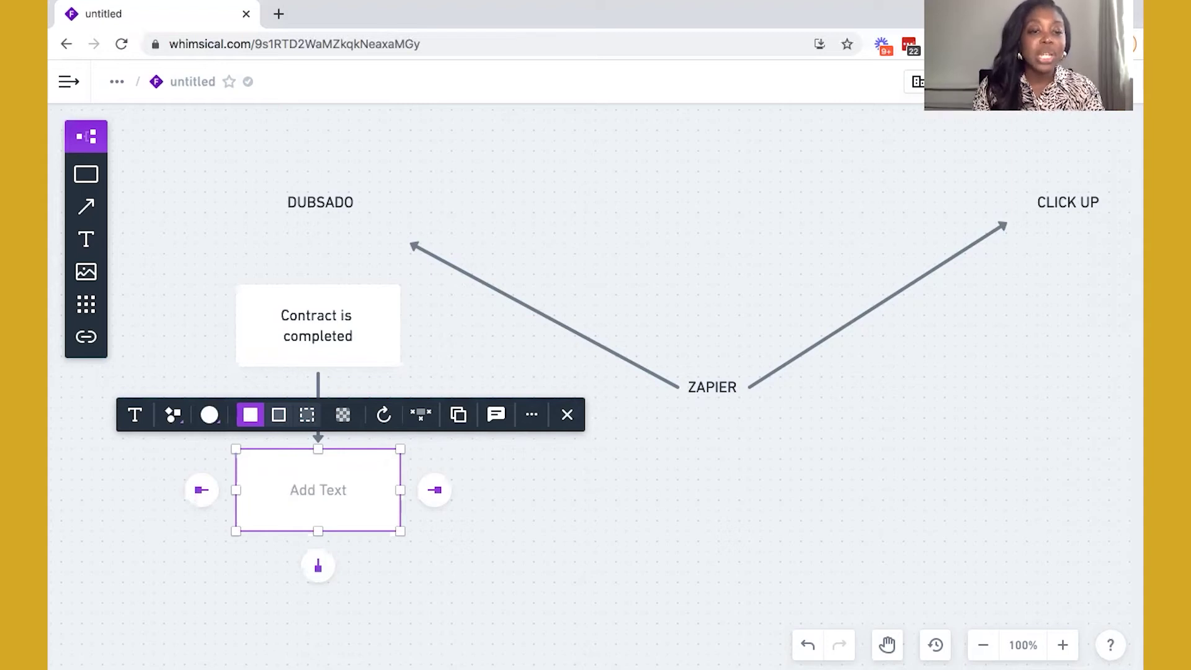
{"action": "type", "text": "Send a "}
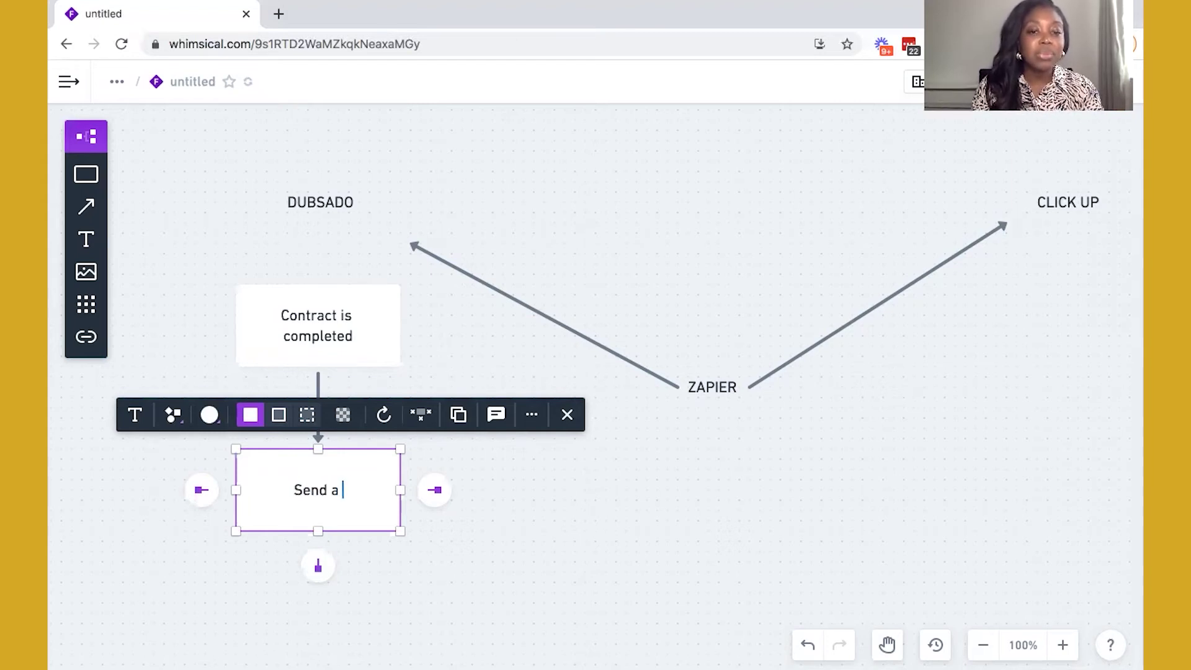
{"action": "type", "text": "welcome email"}
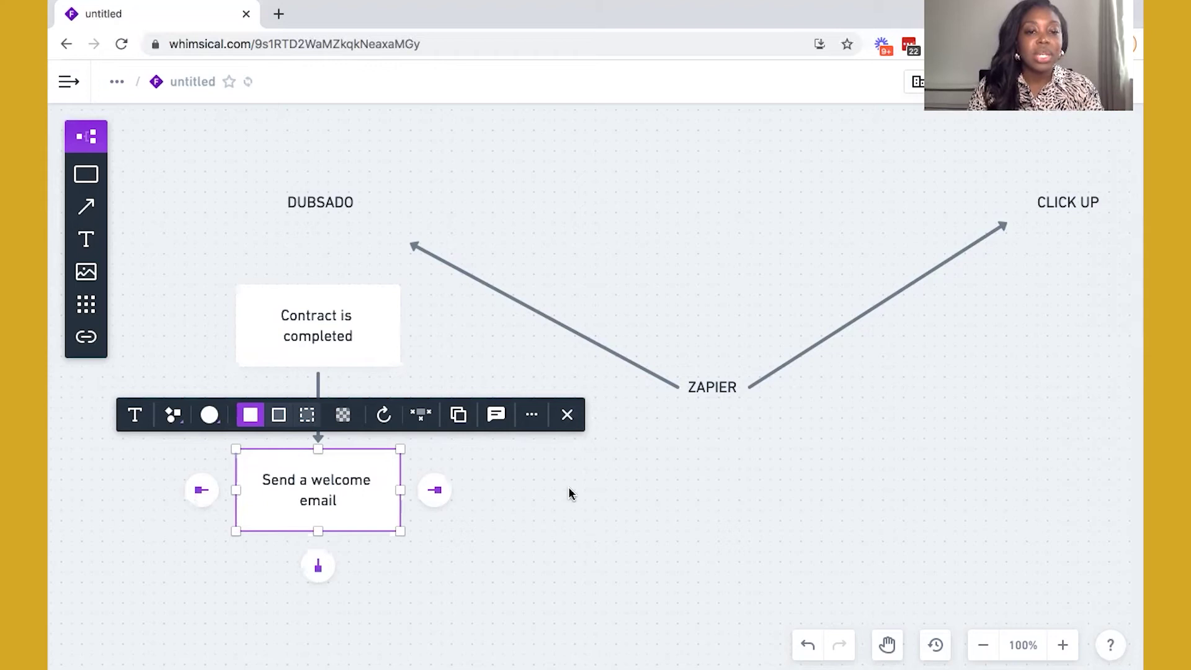
{"action": "left_click", "coordinate": [484, 495]}
Step: Add two connected empty boxes below Send a welcome email
{"action": "left_click", "coordinate": [356, 490]}
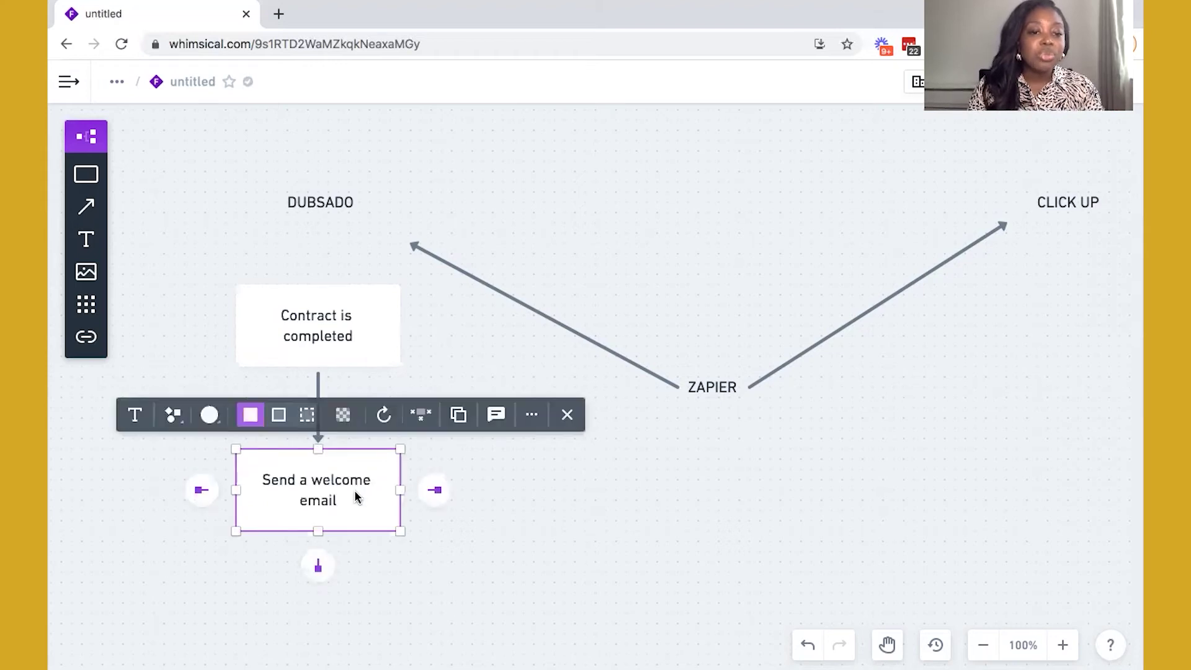
{"action": "left_click", "coordinate": [318, 564]}
{"action": "scroll", "coordinate": [316, 564], "scroll_direction": "down", "scroll_amount": 2}
{"action": "left_click", "coordinate": [316, 566]}
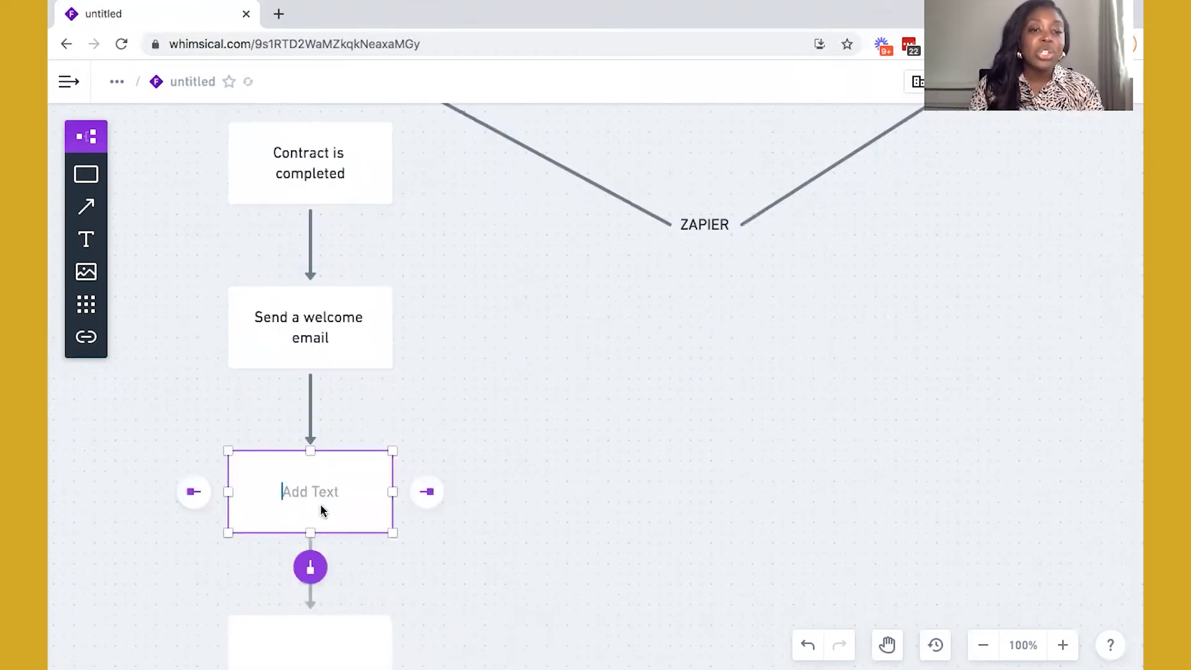
Step: Label the first empty box 'Setup up payment invoices'
{"action": "left_click", "coordinate": [317, 403]}
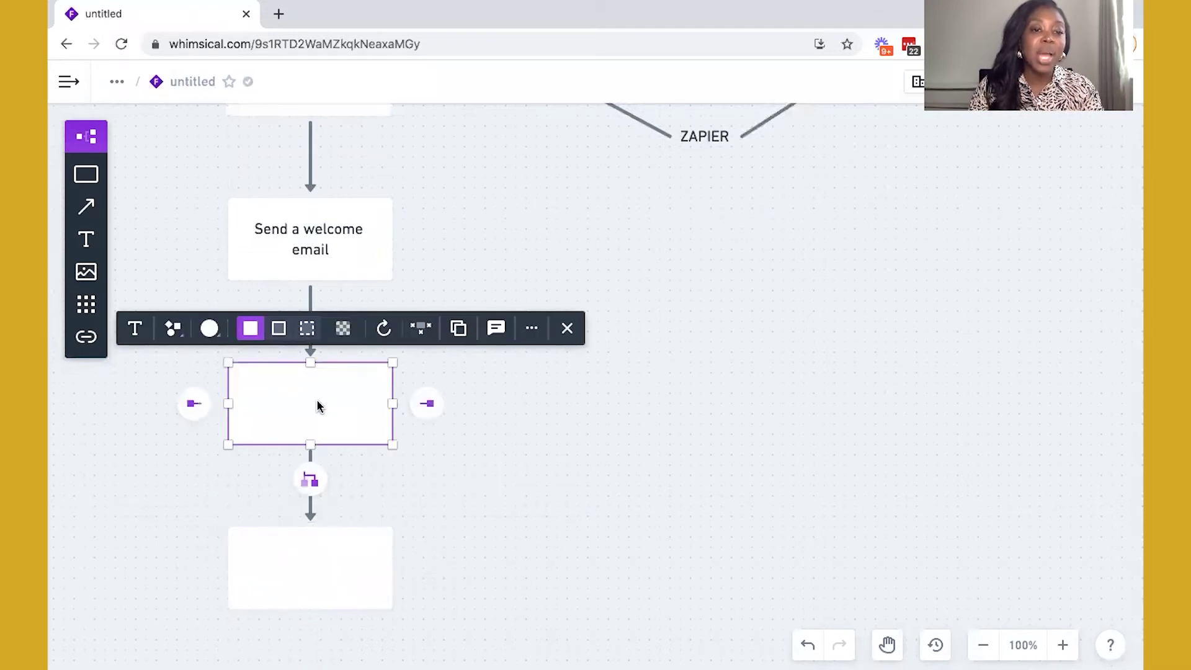
{"action": "left_click", "coordinate": [317, 406]}
{"action": "type", "text": "sET"}
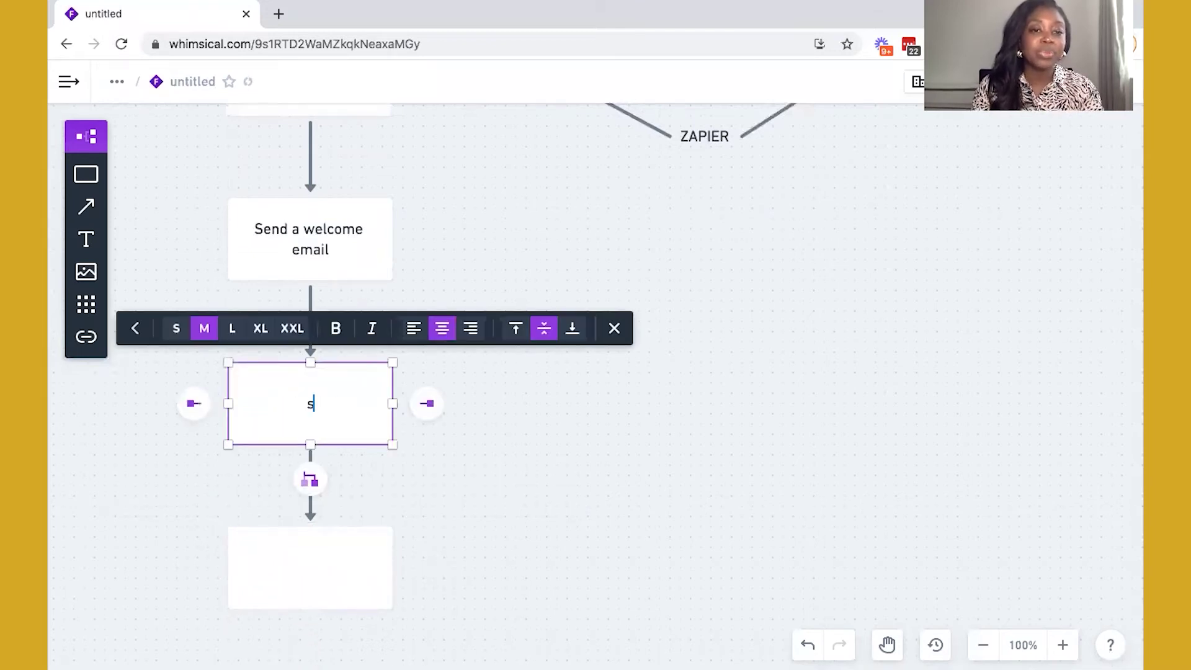
{"action": "key", "text": "BackSpace"}
{"action": "key", "text": "BackSpace"}
{"action": "key", "text": "BackSpace"}
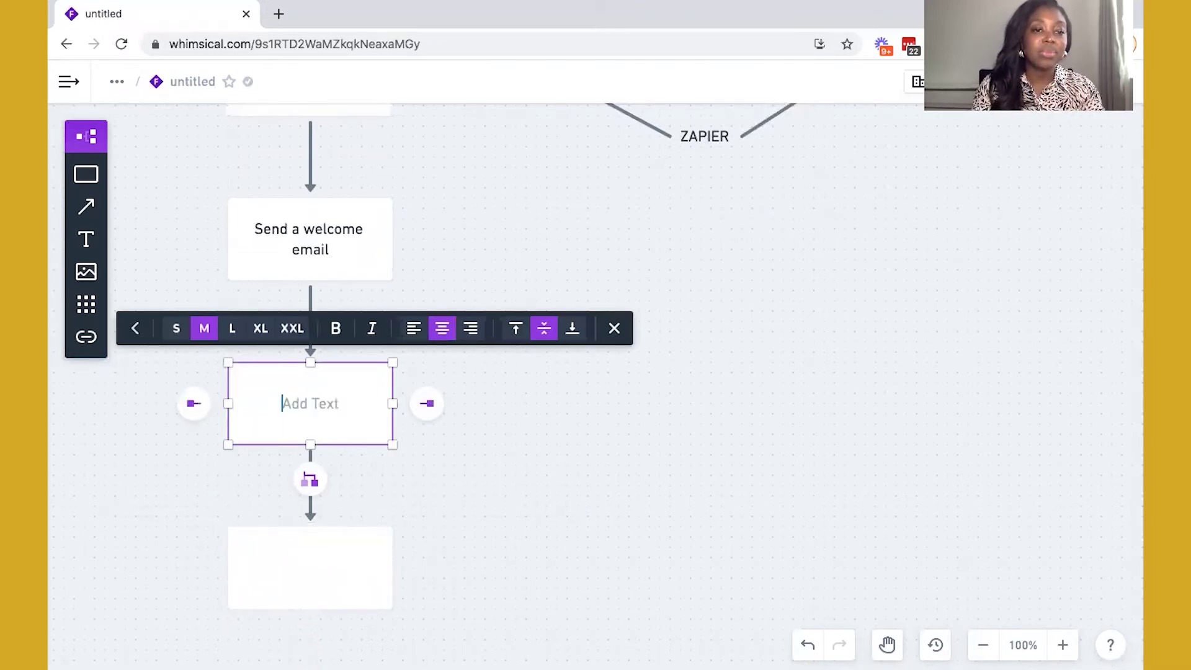
{"action": "type", "text": "Setup up payments"}
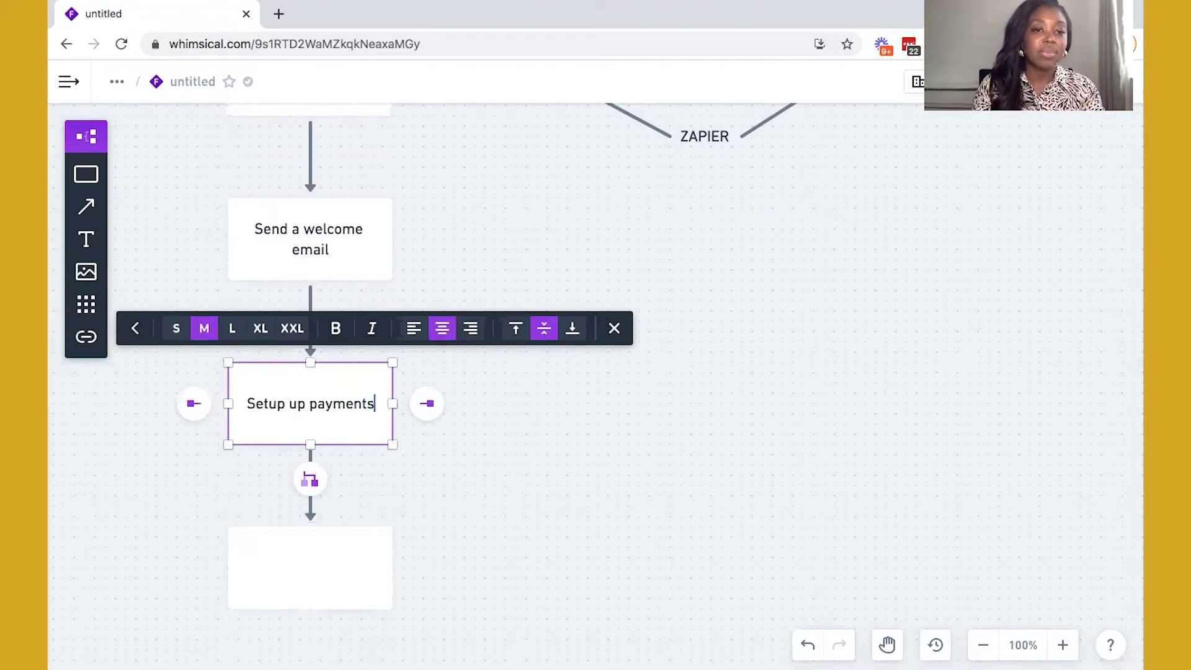
{"action": "key", "text": "BackSpace"}
{"action": "type", "text": "invoices"}
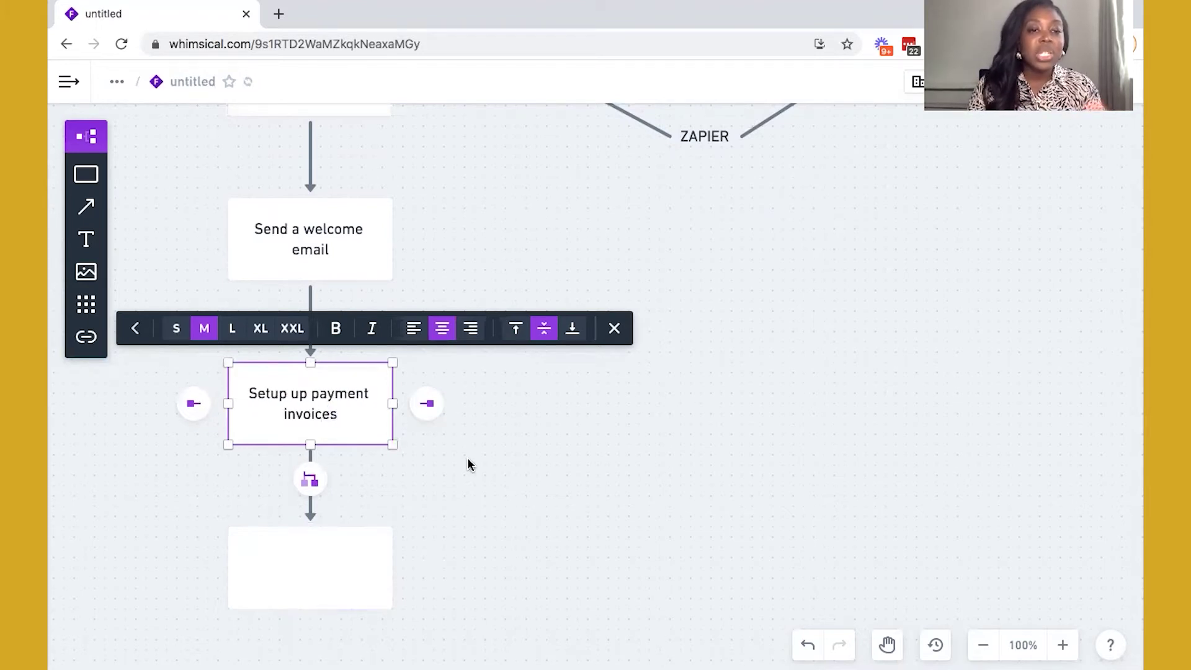
{"action": "left_click", "coordinate": [467, 459]}
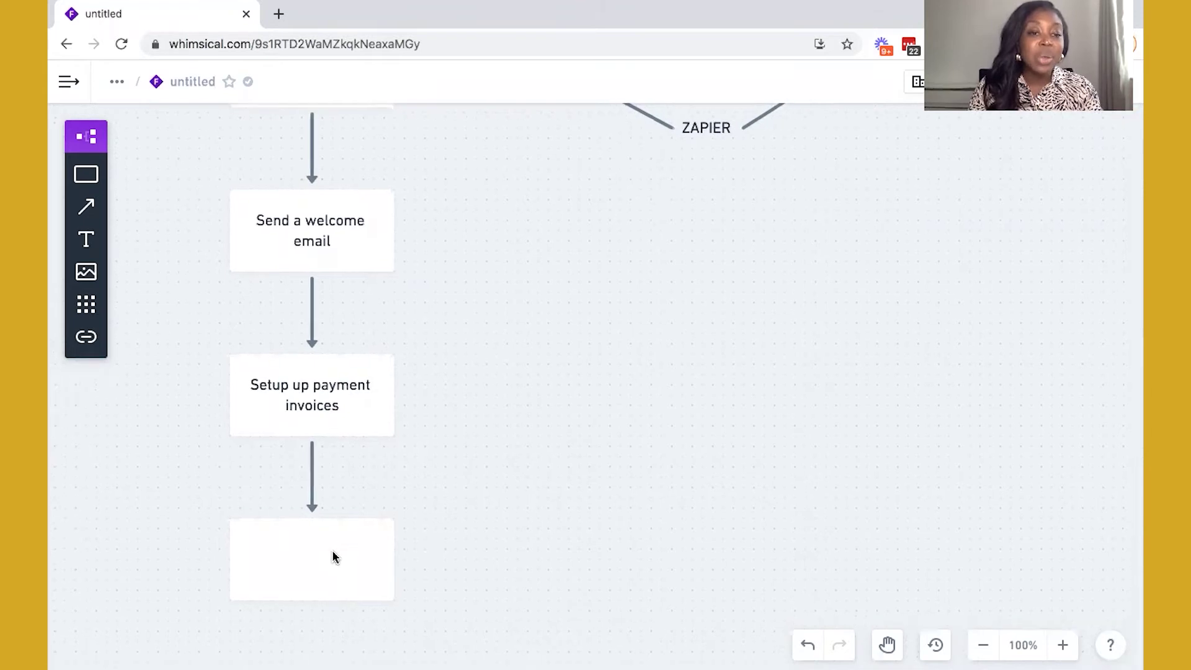
Step: Label the bottom empty box 'Project starting email'
{"action": "scroll", "coordinate": [332, 557], "scroll_direction": "down", "scroll_amount": 2}
{"action": "left_click", "coordinate": [325, 521]}
{"action": "left_click", "coordinate": [287, 536]}
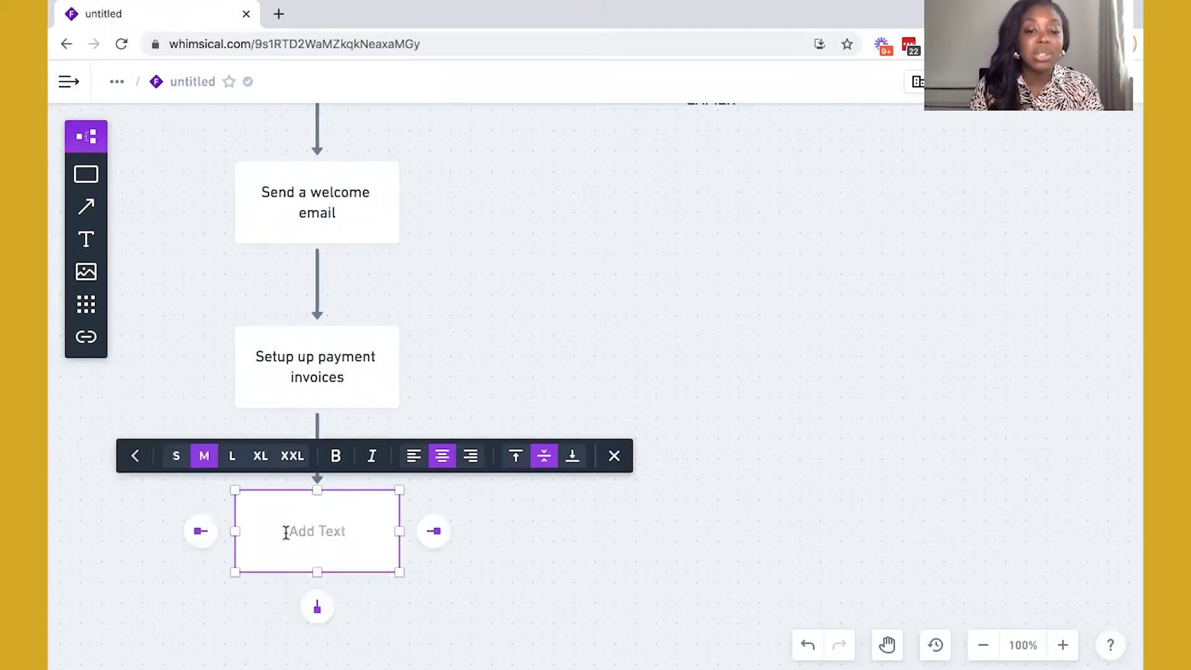
{"action": "type", "text": "Project starting email"}
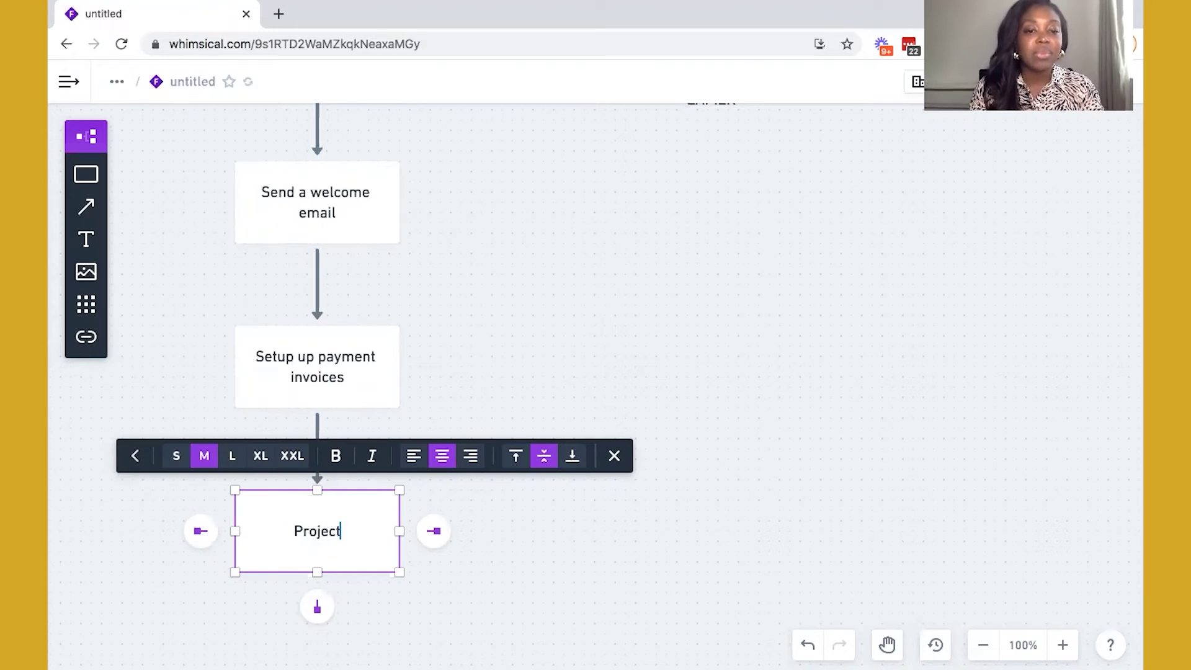
{"action": "left_click", "coordinate": [522, 402]}
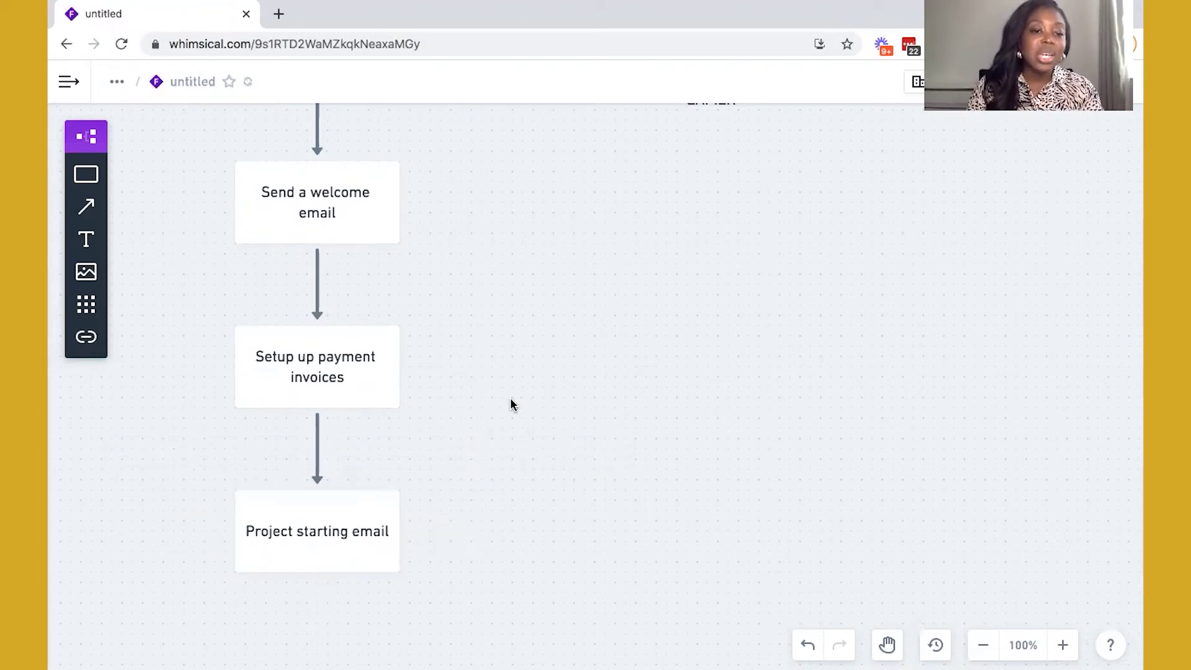
Step: Add a connected box below reading 'Invite to book a kick off call'
{"action": "scroll", "coordinate": [314, 537], "scroll_direction": "down", "scroll_amount": 5}
{"action": "left_click", "coordinate": [338, 300]}
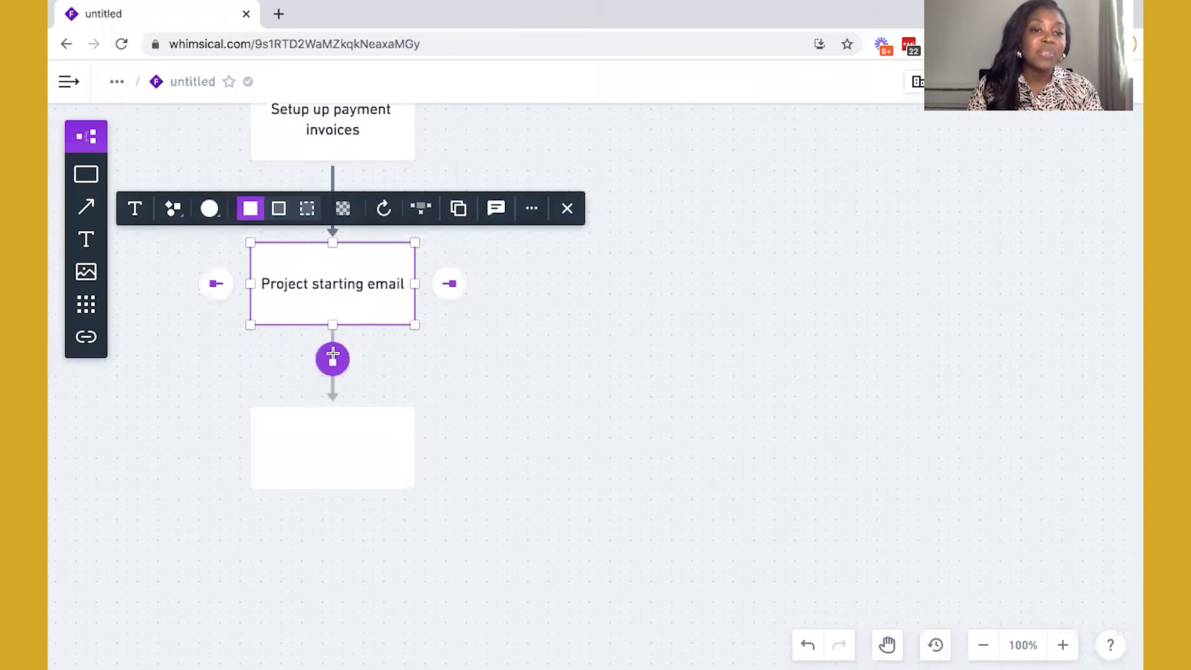
{"action": "left_click", "coordinate": [332, 356]}
{"action": "type", "text": "Invite to book a ckick"}
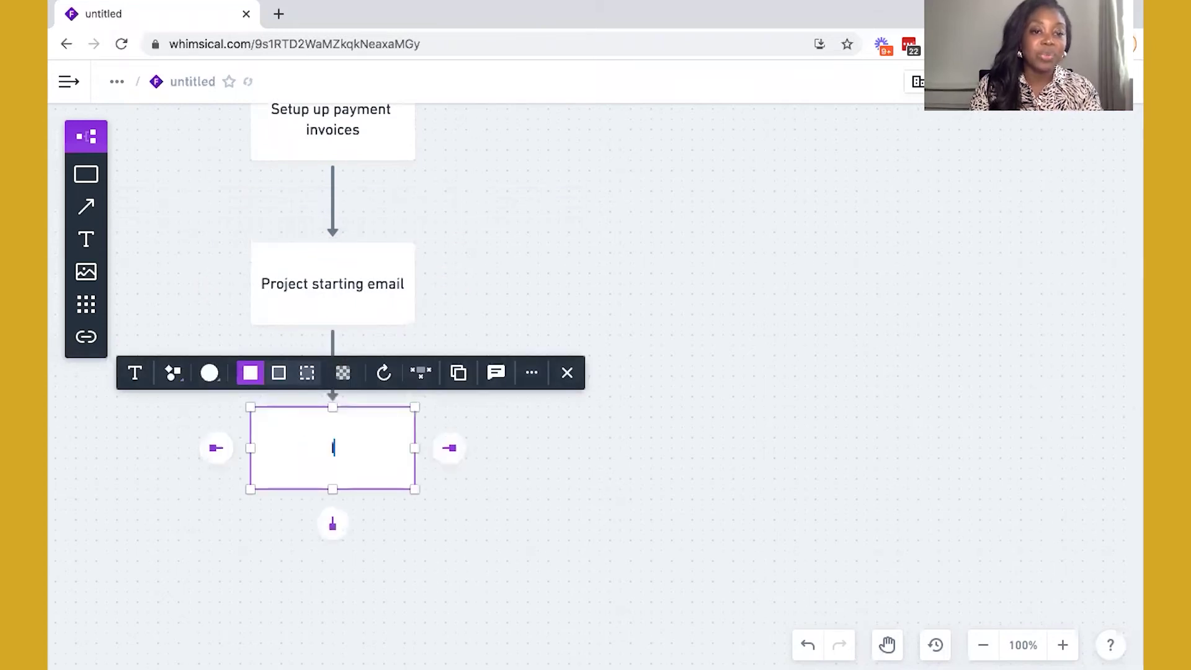
{"action": "key", "text": "BackSpace"}
{"action": "key", "text": "BackSpace"}
{"action": "key", "text": "BackSpace"}
{"action": "key", "text": "BackSpace"}
{"action": "key", "text": "BackSpace"}
{"action": "type", "text": "kick off call"}
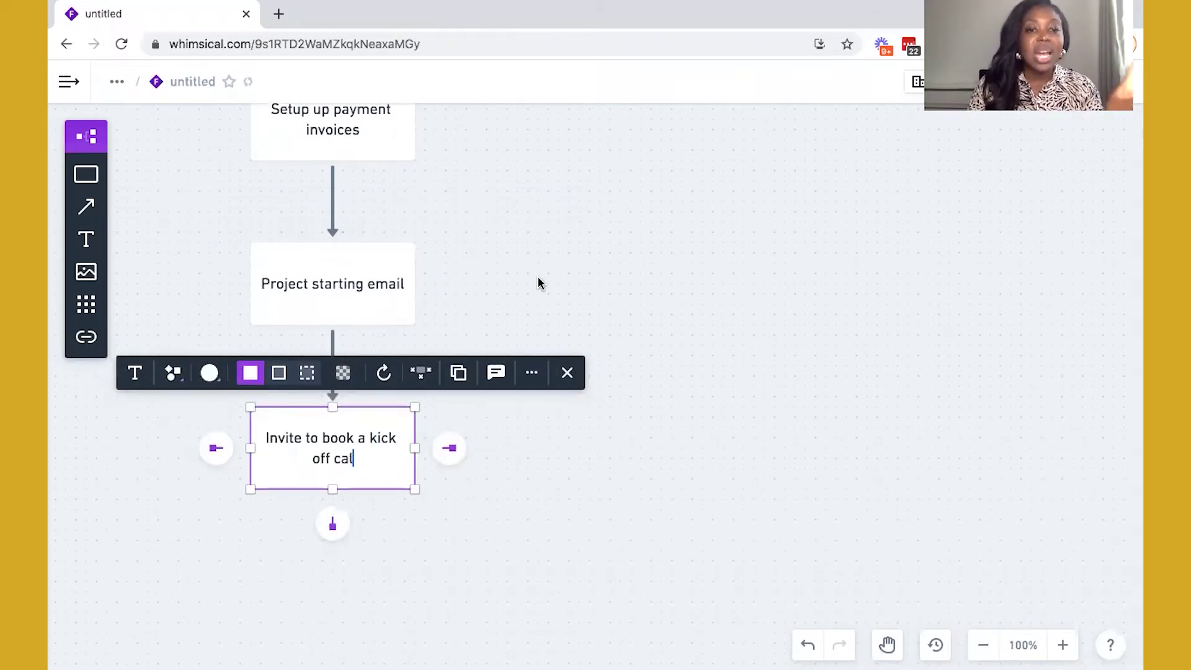
{"action": "left_click", "coordinate": [593, 273]}
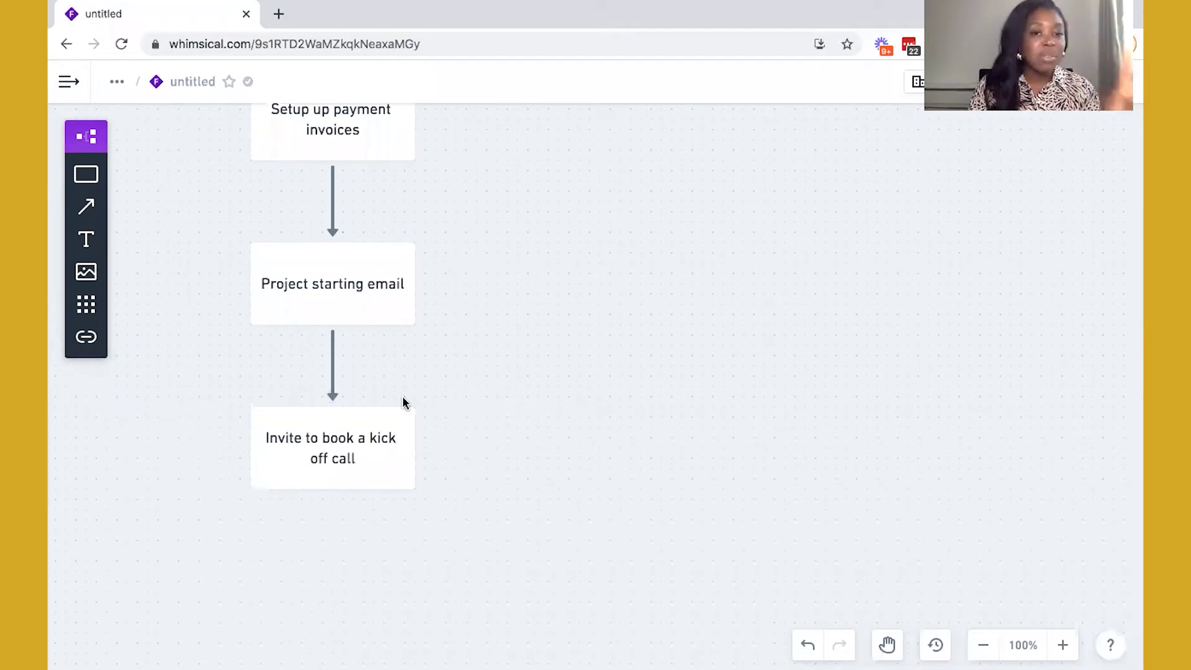
{"action": "scroll", "coordinate": [402, 400], "scroll_direction": "up", "scroll_amount": 5}
{"action": "scroll", "coordinate": [402, 400], "scroll_direction": "up", "scroll_amount": 10}
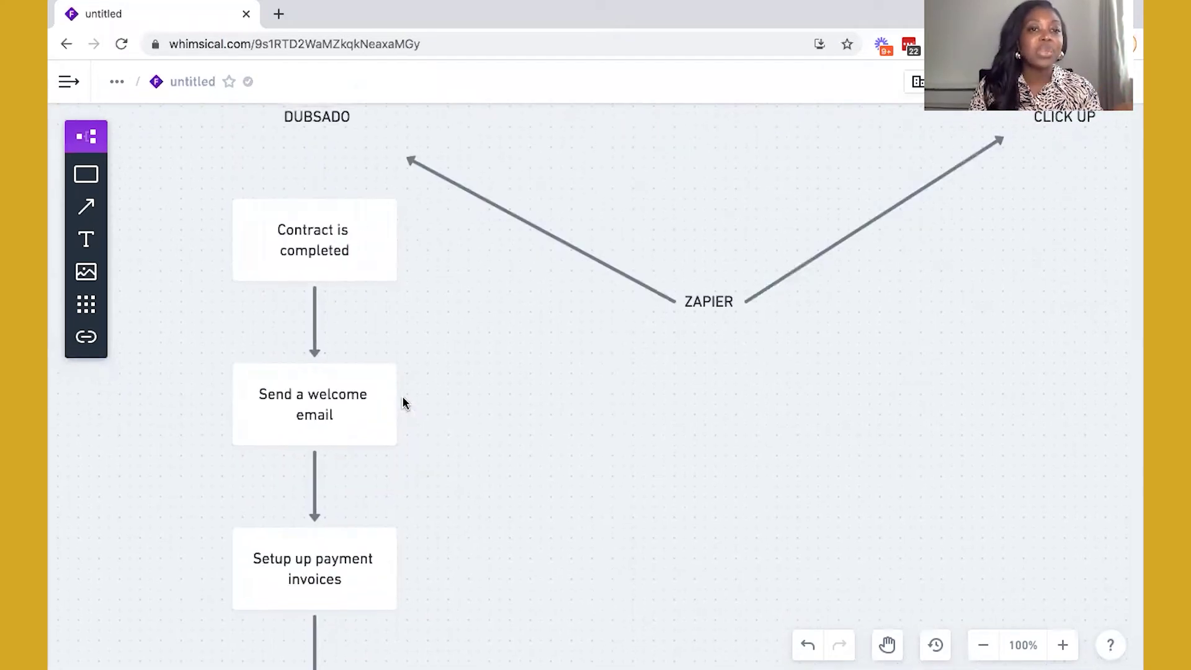
{"action": "scroll", "coordinate": [344, 415], "scroll_direction": "down", "scroll_amount": 8}
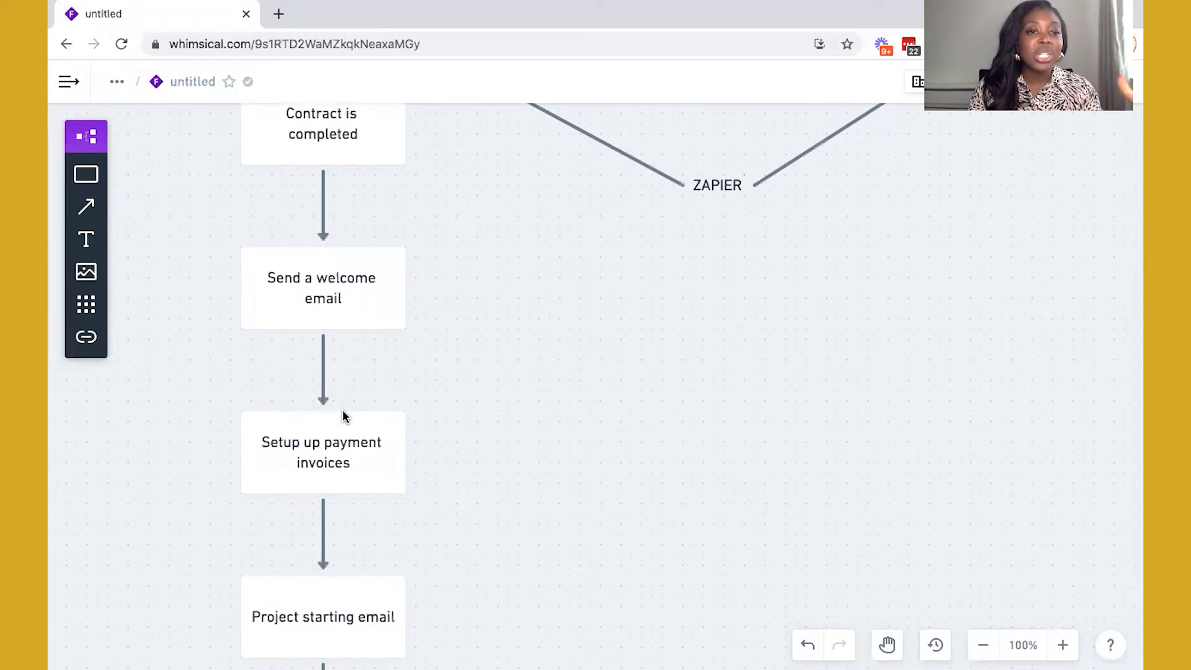
{"action": "scroll", "coordinate": [342, 356], "scroll_direction": "down", "scroll_amount": 3}
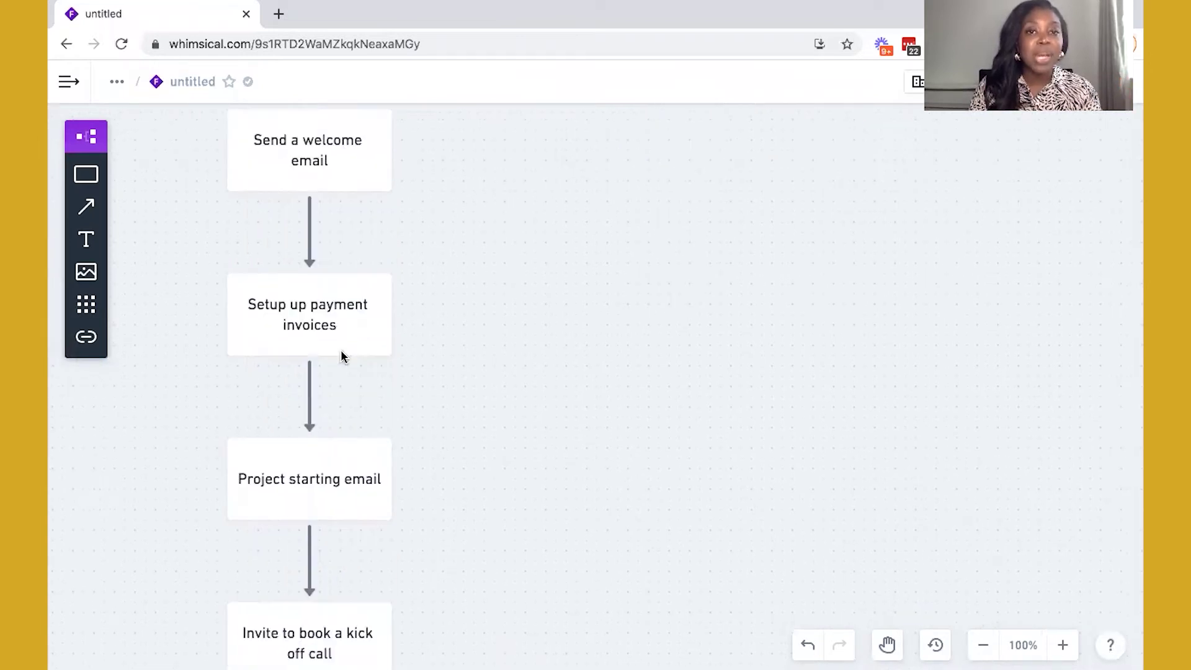
{"action": "scroll", "coordinate": [342, 356], "scroll_direction": "up", "scroll_amount": 10}
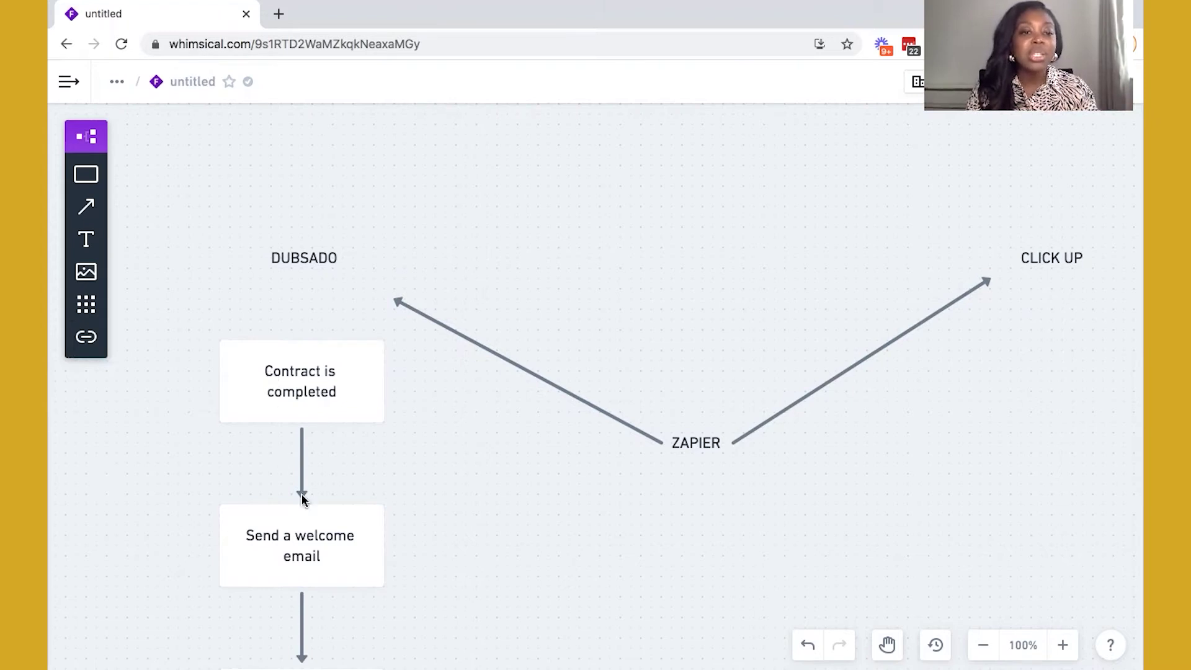
{"action": "scroll", "coordinate": [310, 504], "scroll_direction": "down", "scroll_amount": 3}
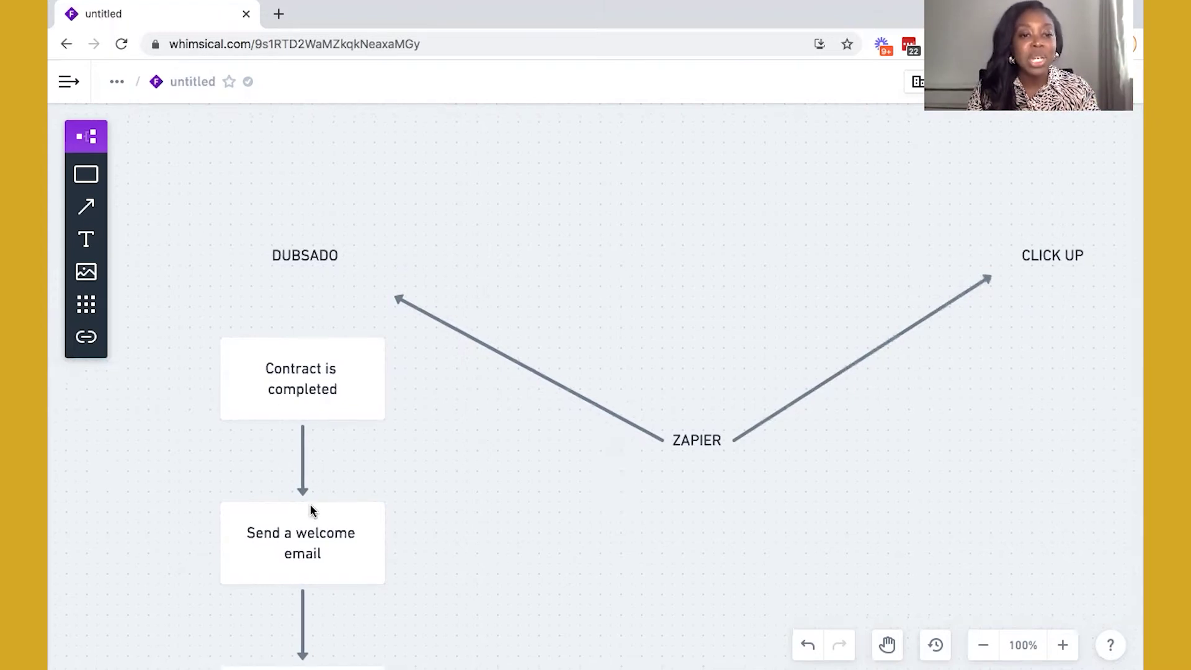
{"action": "scroll", "coordinate": [310, 509], "scroll_direction": "down", "scroll_amount": 8}
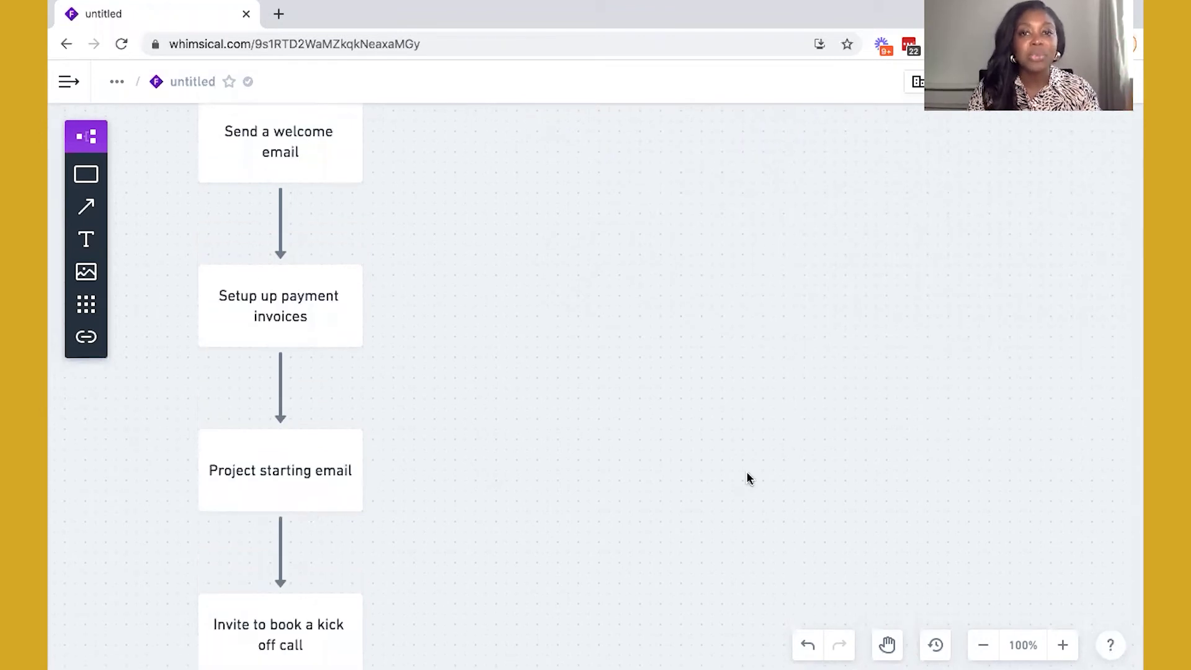
{"action": "scroll", "coordinate": [748, 478], "scroll_direction": "up", "scroll_amount": 7}
{"action": "scroll", "coordinate": [979, 487], "scroll_direction": "up", "scroll_amount": 15}
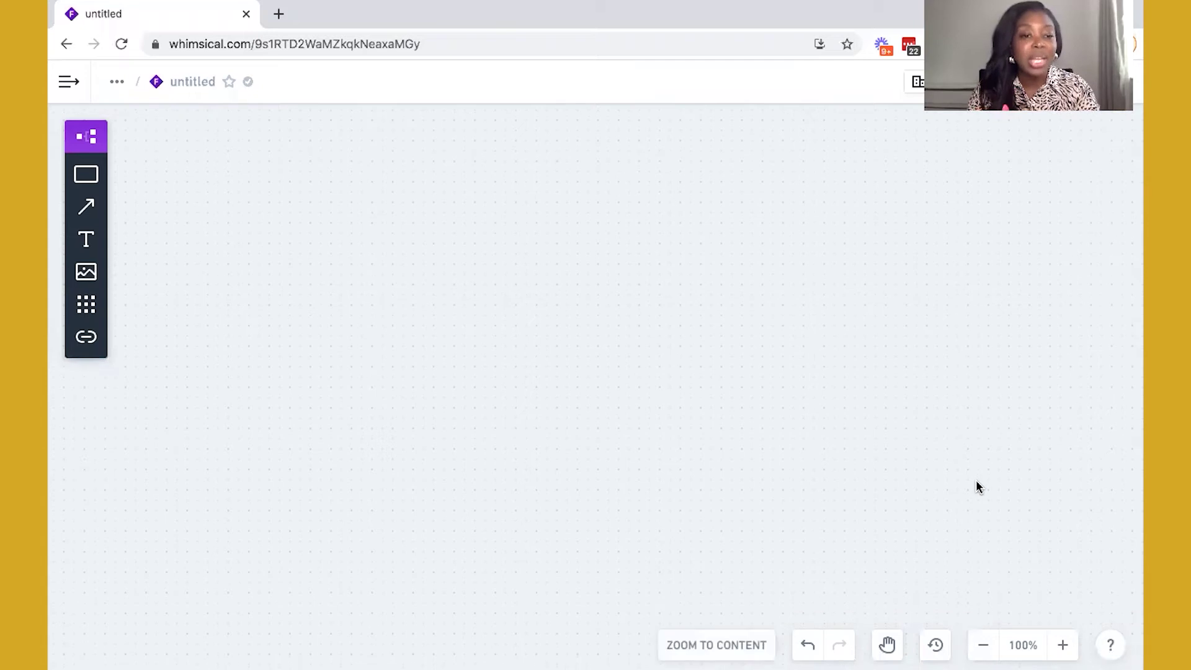
{"action": "scroll", "coordinate": [978, 486], "scroll_direction": "down", "scroll_amount": 6}
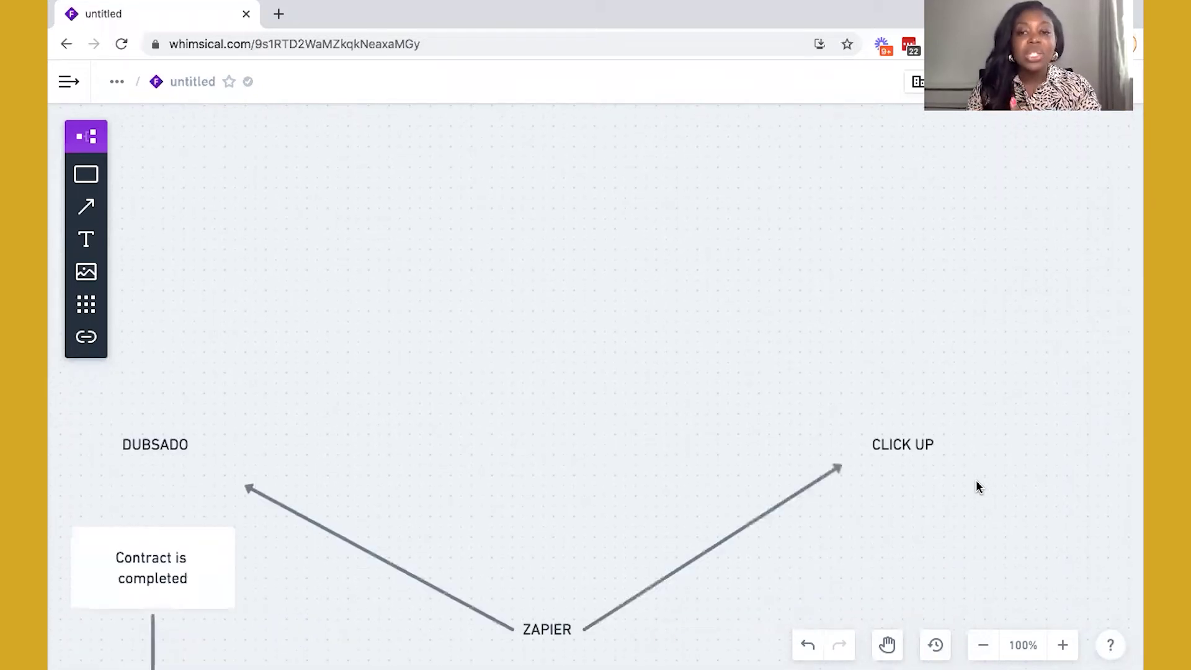
{"action": "scroll", "coordinate": [978, 487], "scroll_direction": "down", "scroll_amount": 2}
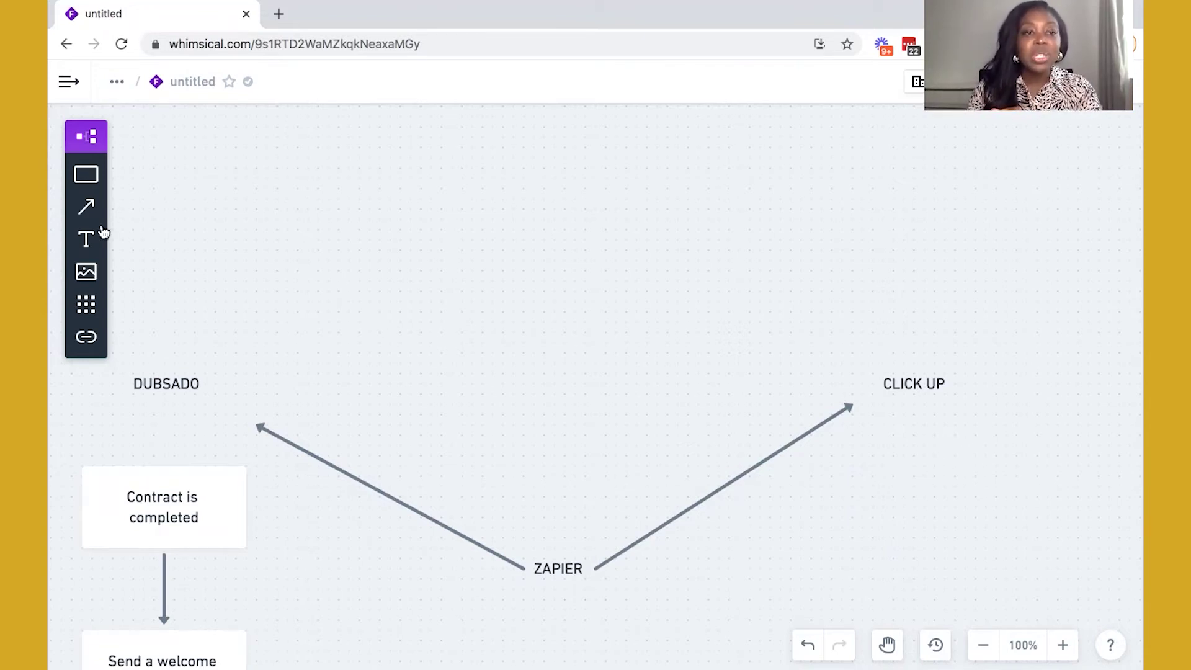
Step: Add a rectangle reading 'Open client folder' under the CLICK UP label
{"action": "left_click", "coordinate": [87, 174]}
{"action": "left_click", "coordinate": [696, 430]}
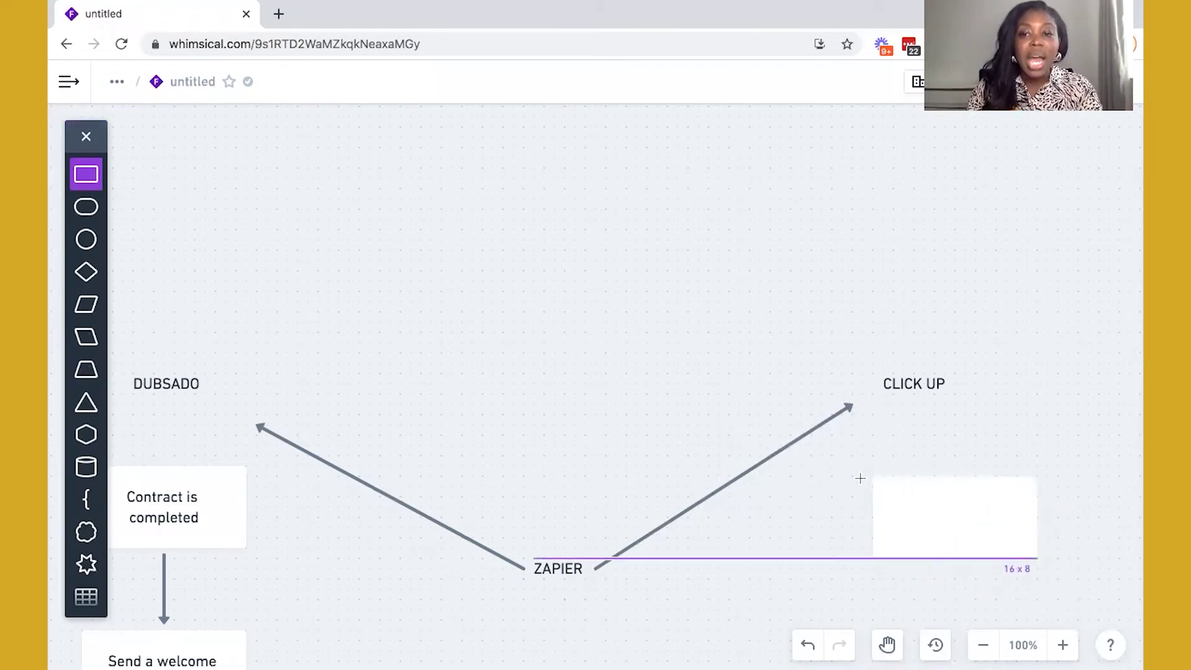
{"action": "left_click", "coordinate": [861, 479]}
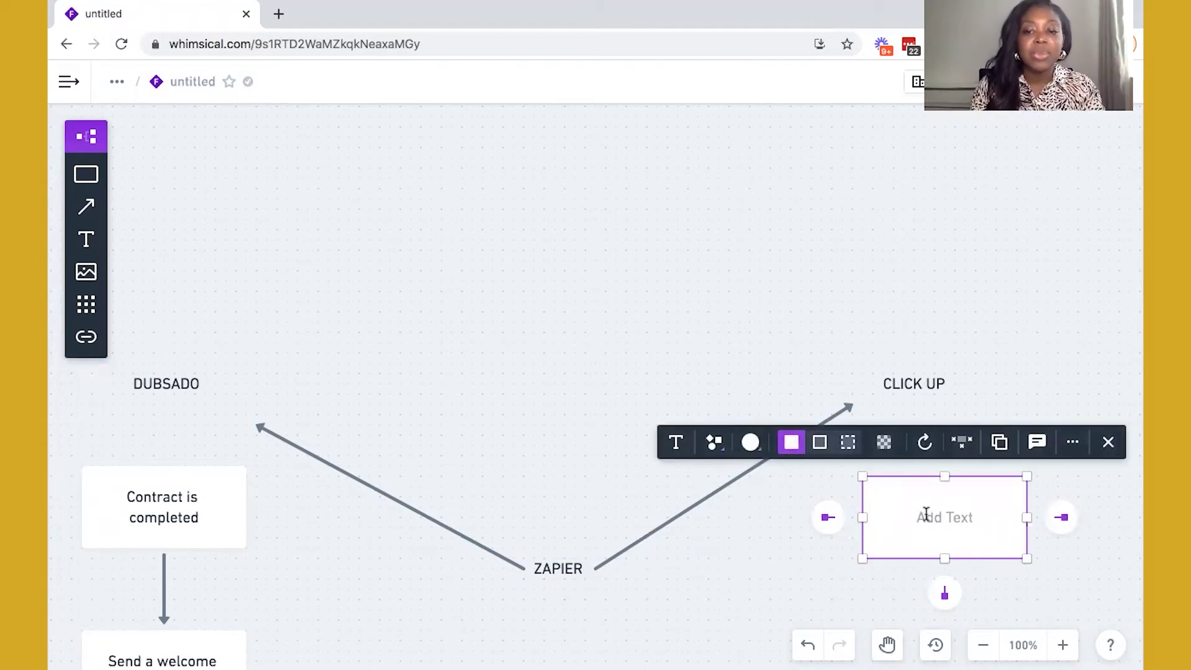
{"action": "type", "text": "Open client folder"}
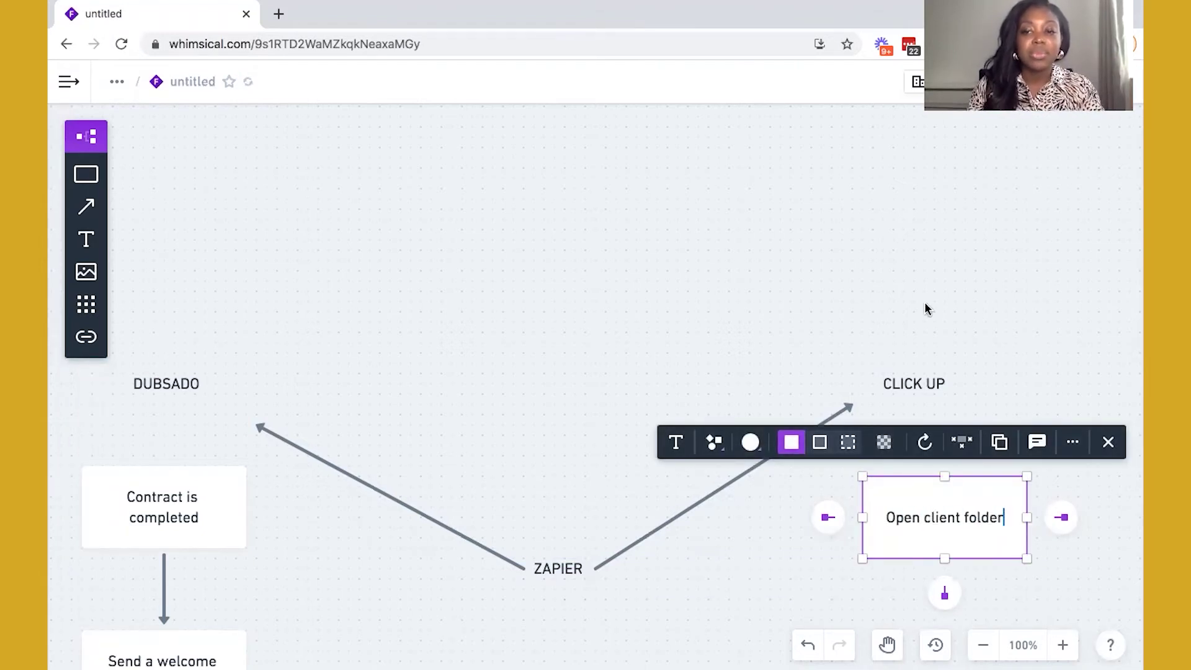
{"action": "left_click", "coordinate": [926, 309]}
{"action": "left_click_drag", "start_coordinate": [907, 498], "coordinate": [903, 503]}
{"action": "left_click", "coordinate": [920, 381]}
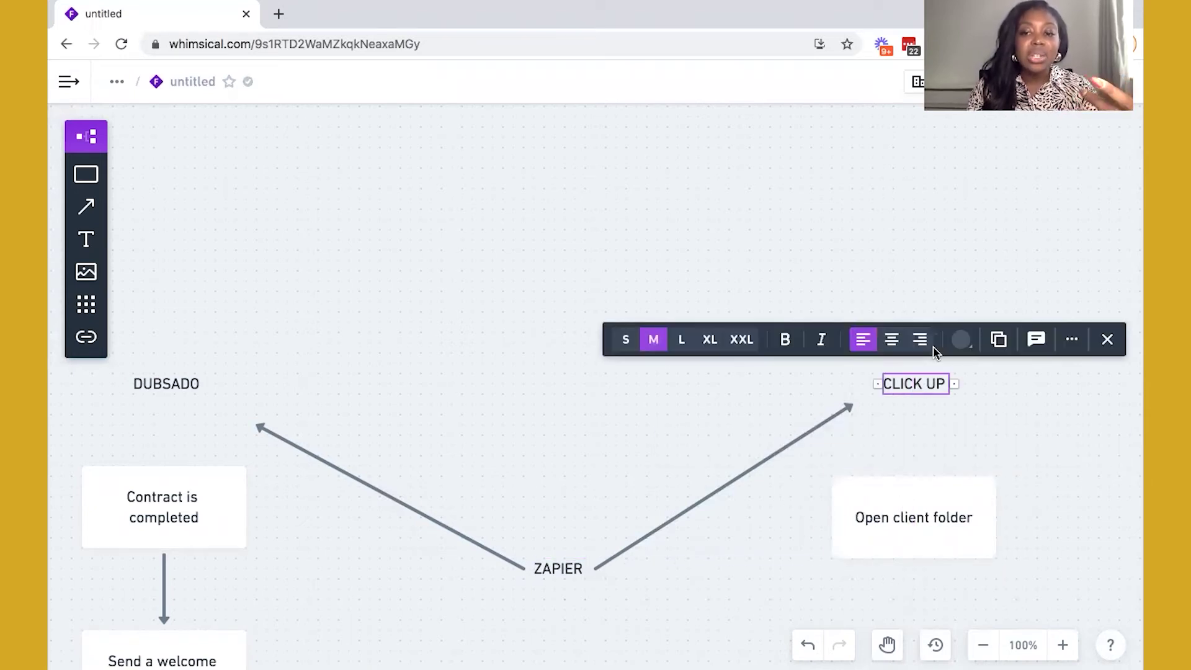
{"action": "scroll", "coordinate": [933, 346], "scroll_direction": "down", "scroll_amount": 1}
{"action": "scroll", "coordinate": [933, 346], "scroll_direction": "down", "scroll_amount": 5}
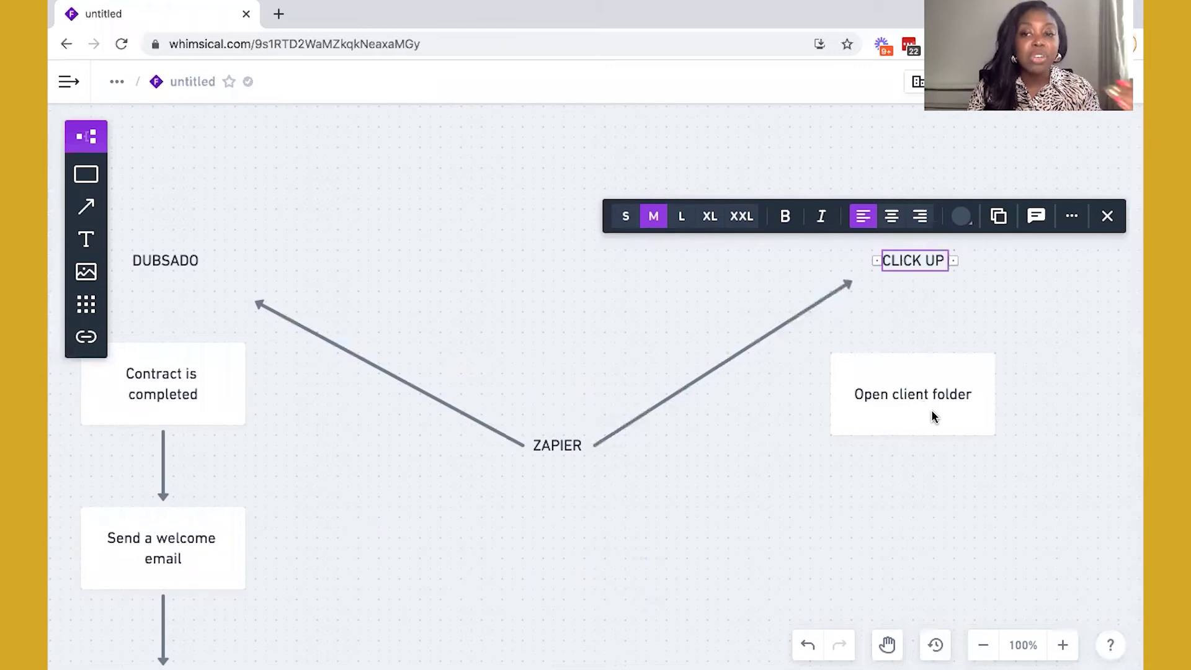
{"action": "left_click", "coordinate": [937, 414]}
Step: Add a three-line note beside it: Client details, Clients tasks, Project task
{"action": "left_click", "coordinate": [87, 239]}
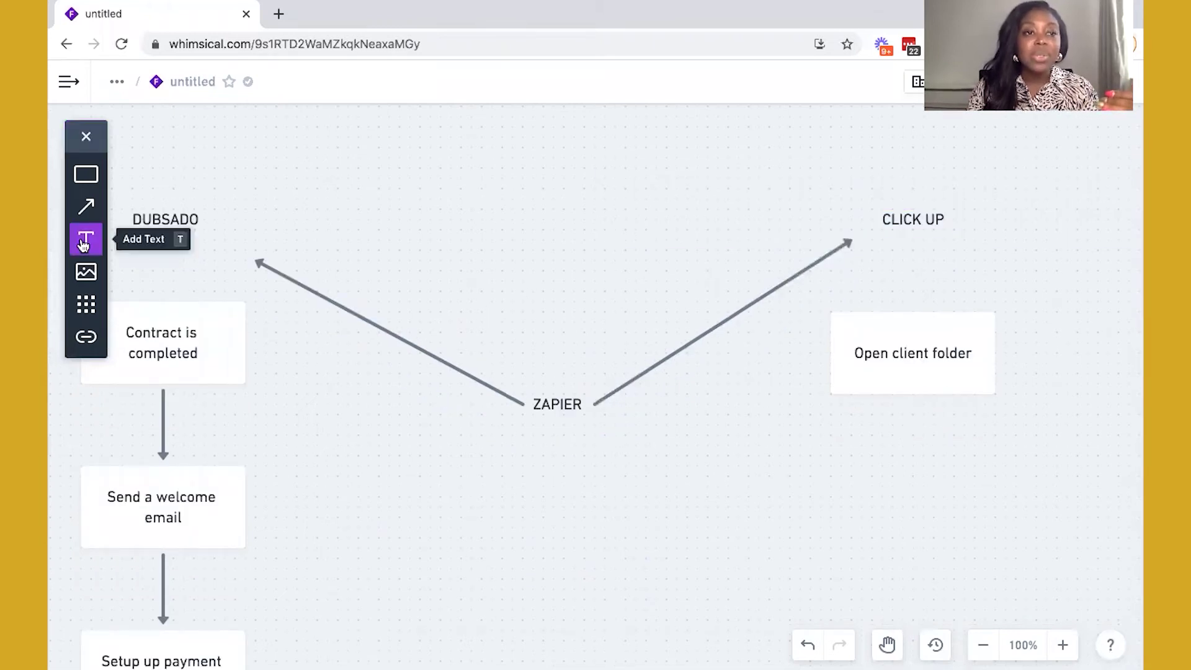
{"action": "left_click", "coordinate": [1040, 311]}
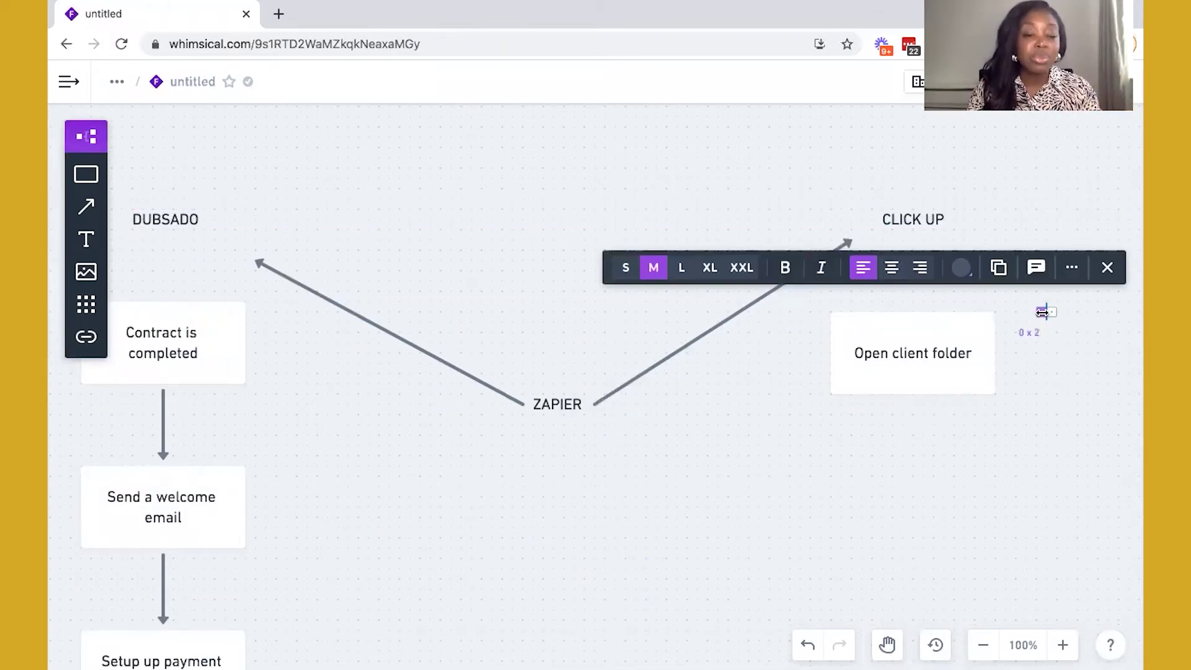
{"action": "type", "text": "Cl"}
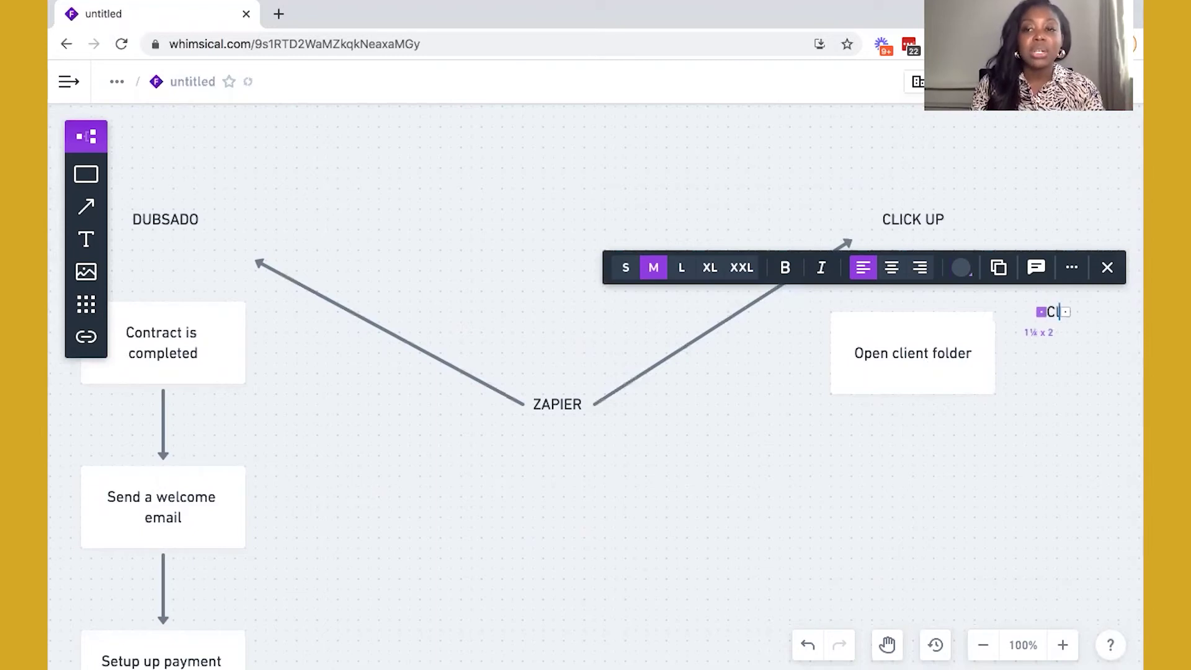
{"action": "type", "text": "ient details"}
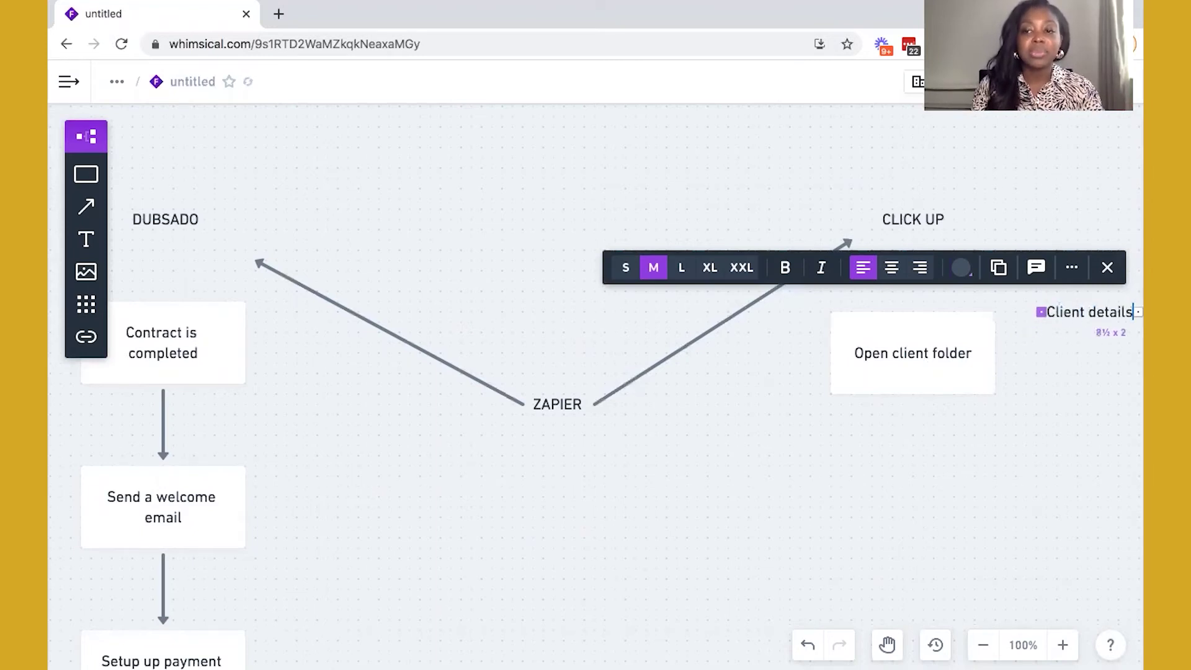
{"action": "key", "text": "Return"}
{"action": "type", "text": "C"}
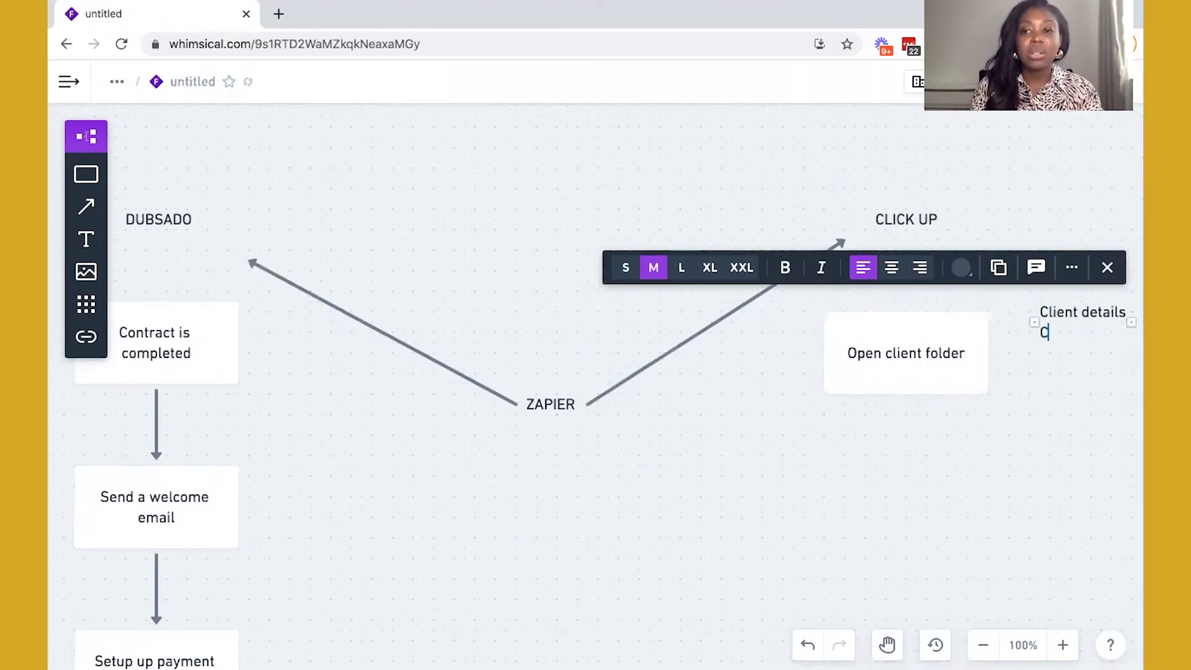
{"action": "type", "text": "lients tasks"}
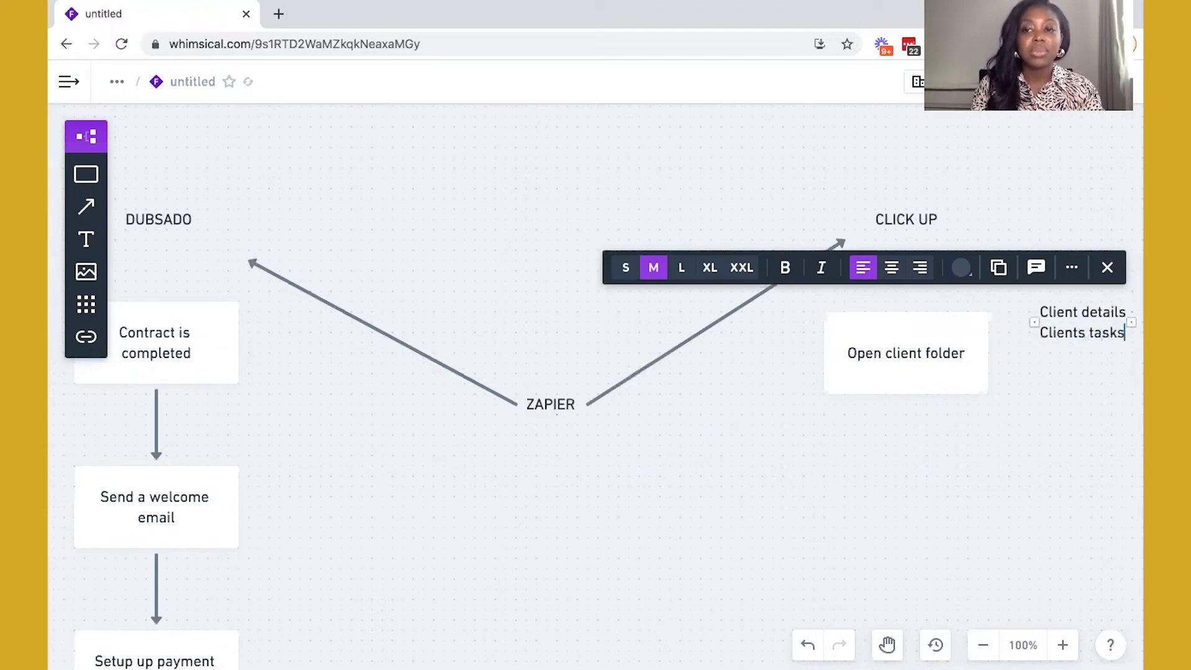
{"action": "key", "text": "Return"}
{"action": "type", "text": "Projecct task"}
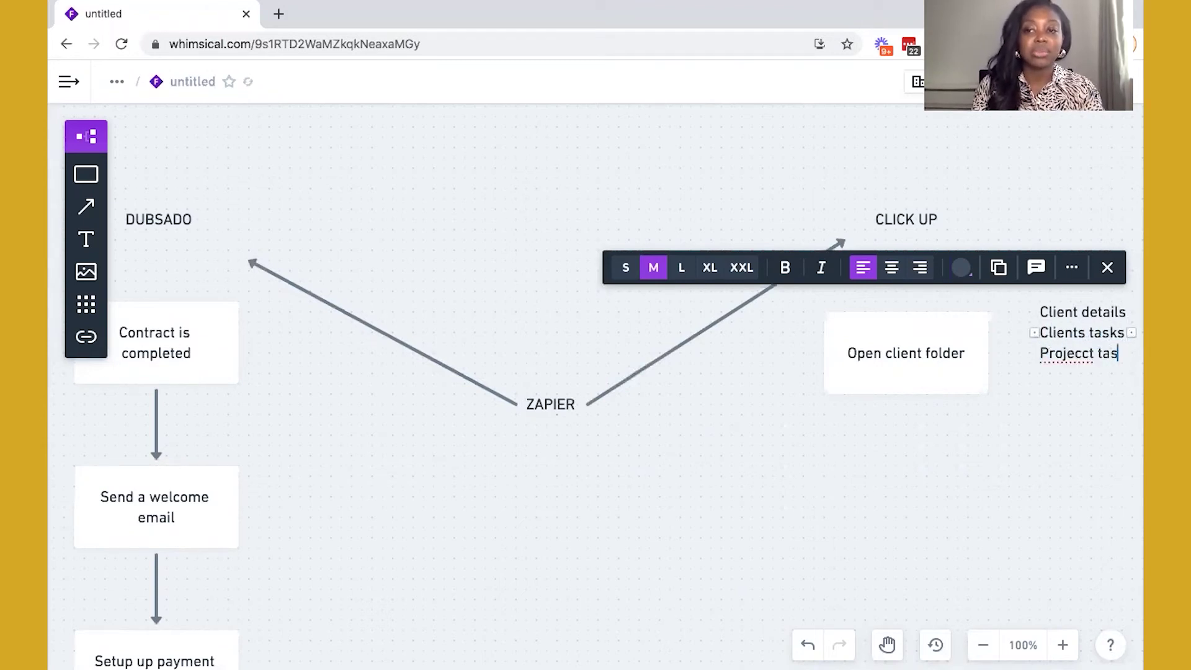
{"action": "left_click", "coordinate": [1082, 353]}
{"action": "key", "text": "BackSpace"}
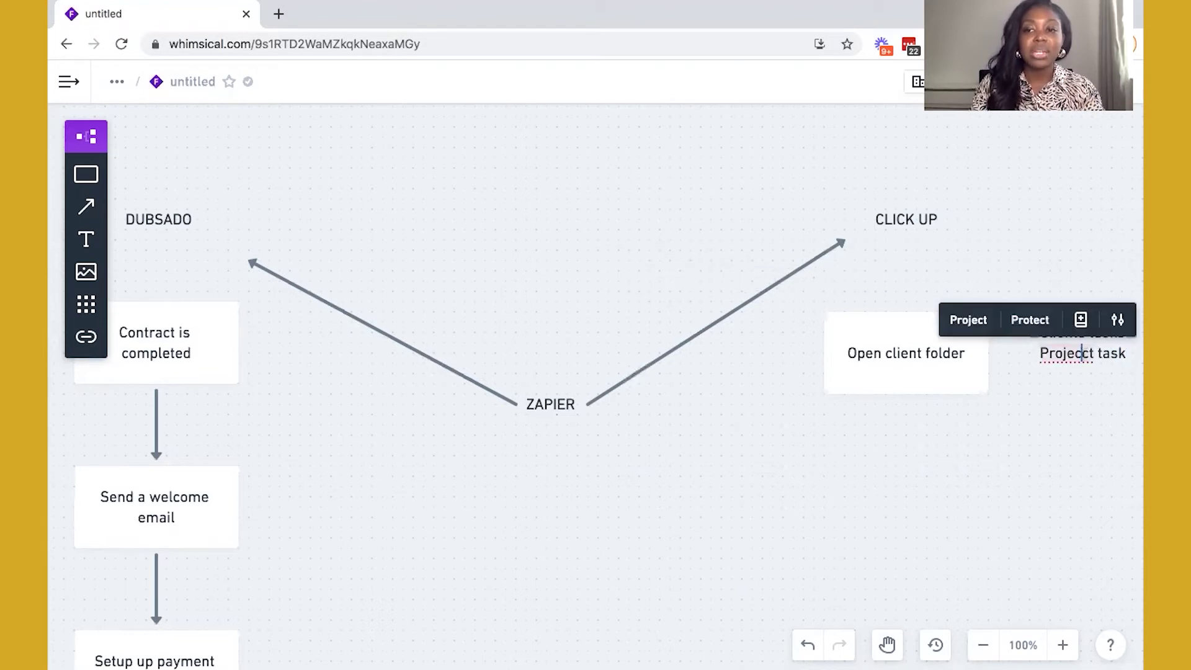
{"action": "key", "text": "Escape"}
{"action": "left_click", "coordinate": [1075, 456]}
{"action": "left_click_drag", "start_coordinate": [1085, 328], "coordinate": [1060, 351]}
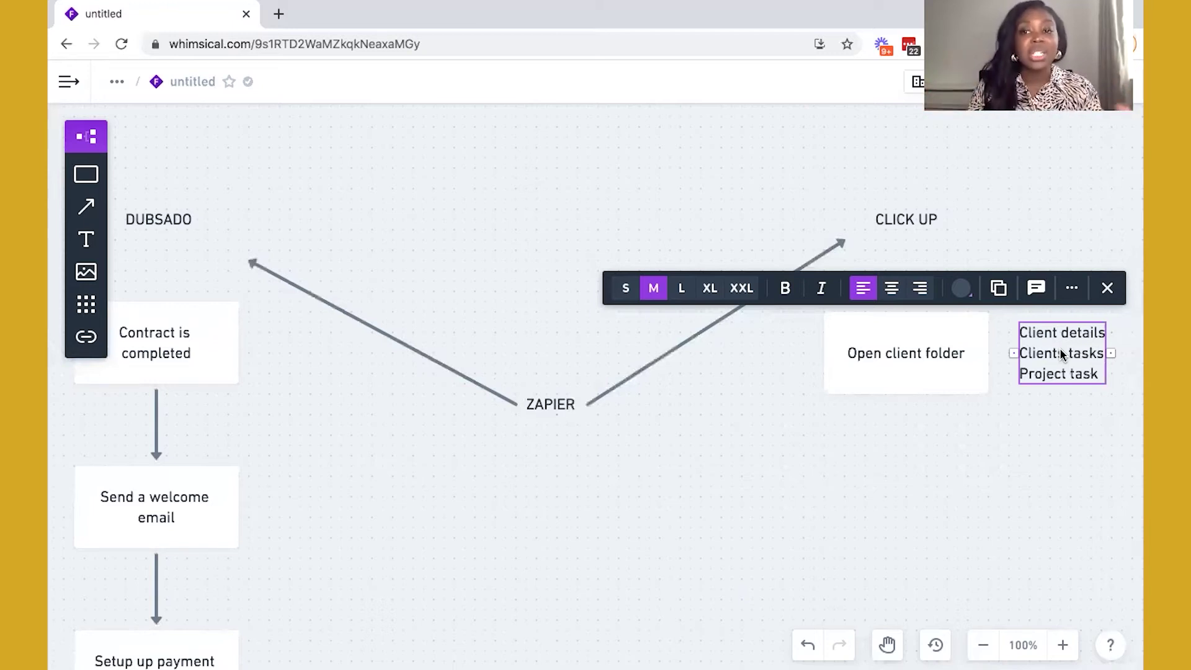
{"action": "left_click", "coordinate": [887, 415]}
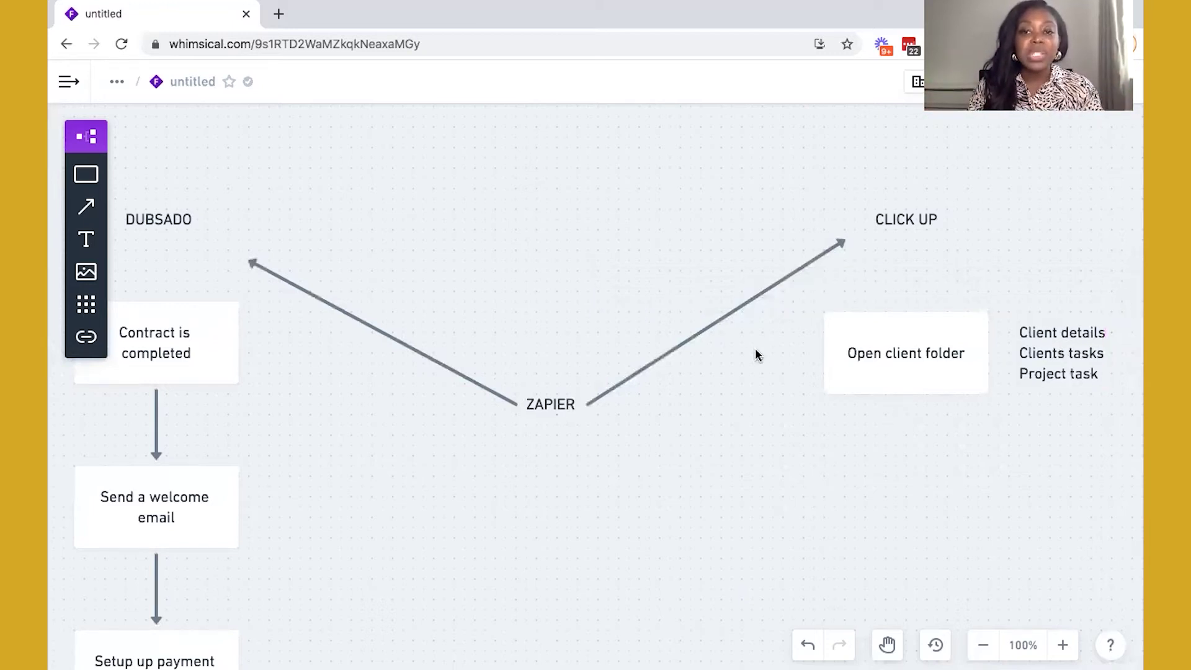
Step: Add a 'Template' text label left of Open client folder
{"action": "left_click", "coordinate": [86, 240]}
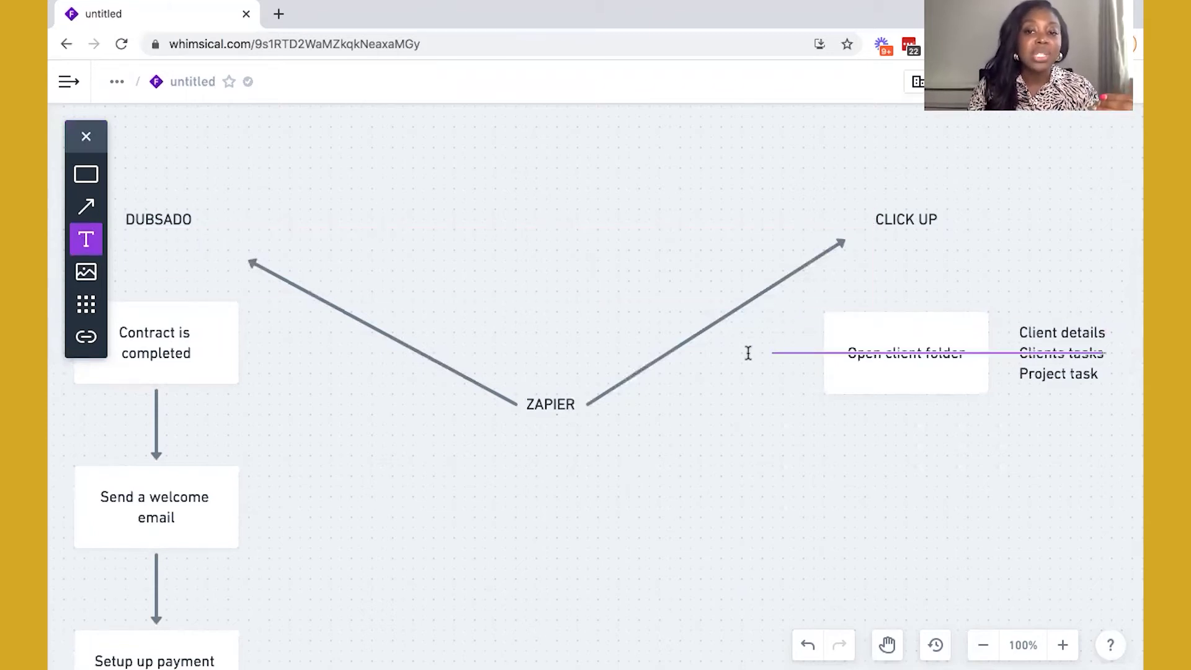
{"action": "key", "text": "Escape"}
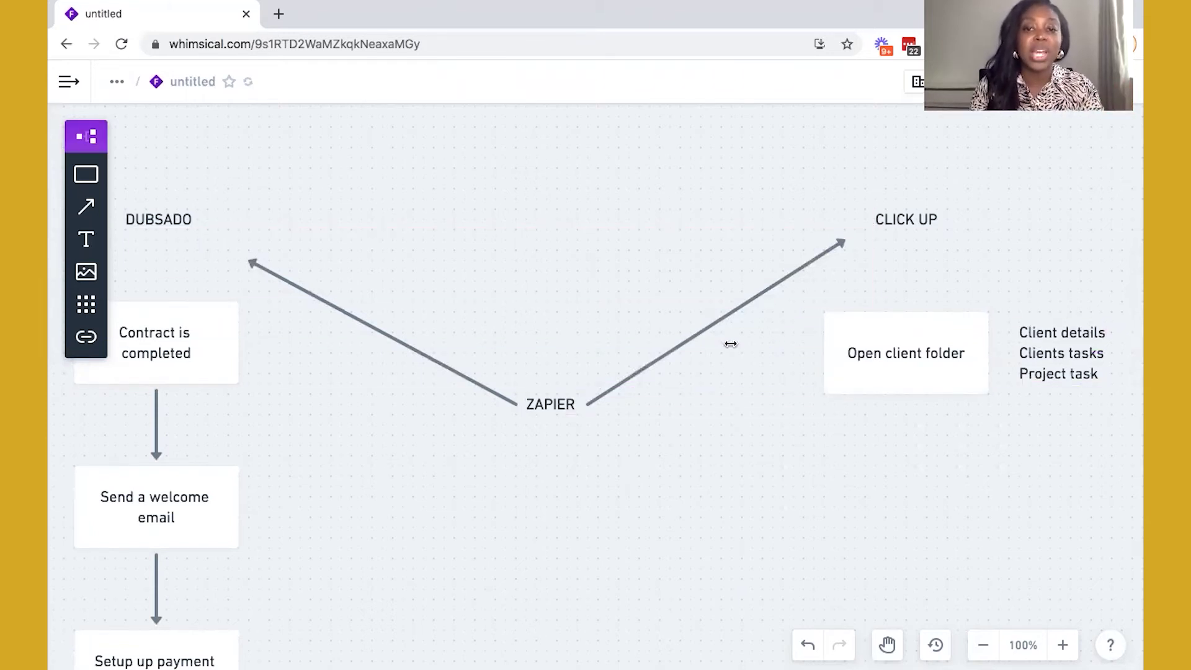
{"action": "left_click", "coordinate": [730, 344]}
{"action": "type", "text": "Template"}
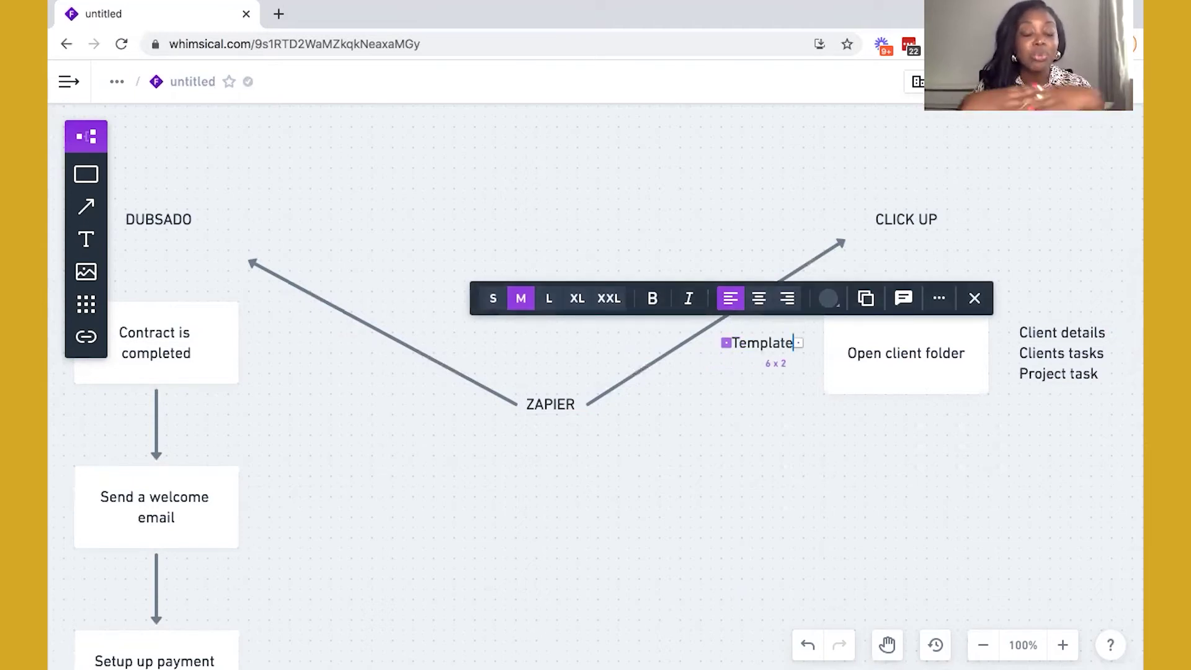
{"action": "left_click", "coordinate": [437, 352]}
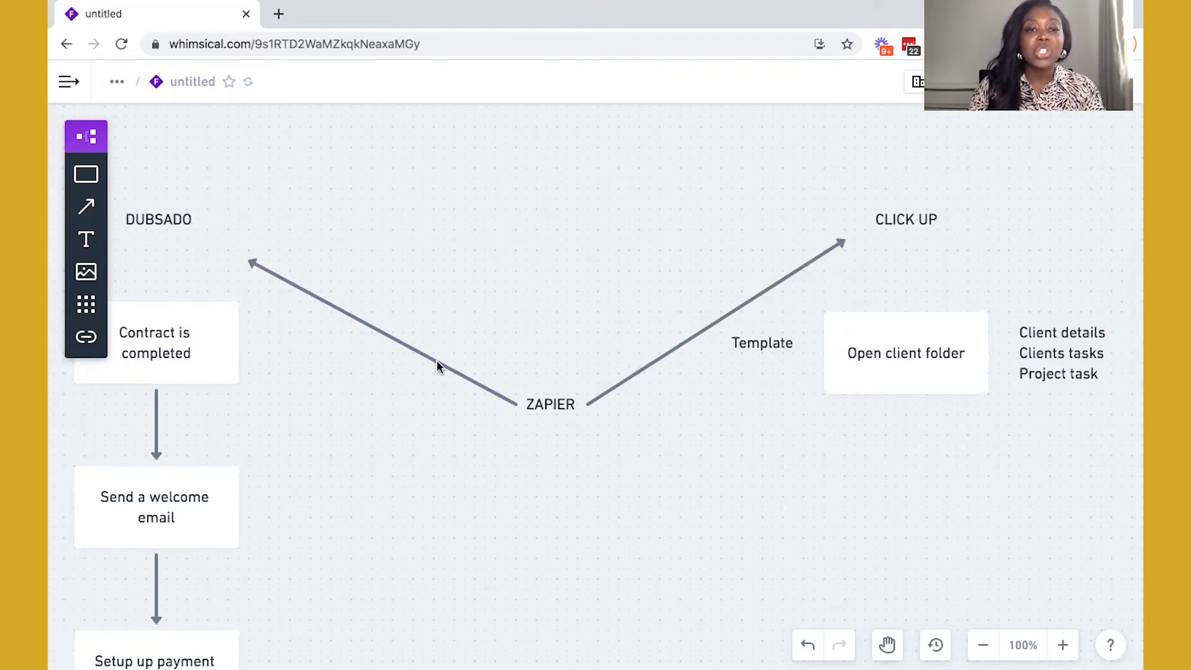
Step: Delete both arrows leading from ZAPIER to DUBSADO and CLICK UP
{"action": "left_click", "coordinate": [436, 360]}
{"action": "key", "text": "Delete"}
{"action": "left_click", "coordinate": [655, 358]}
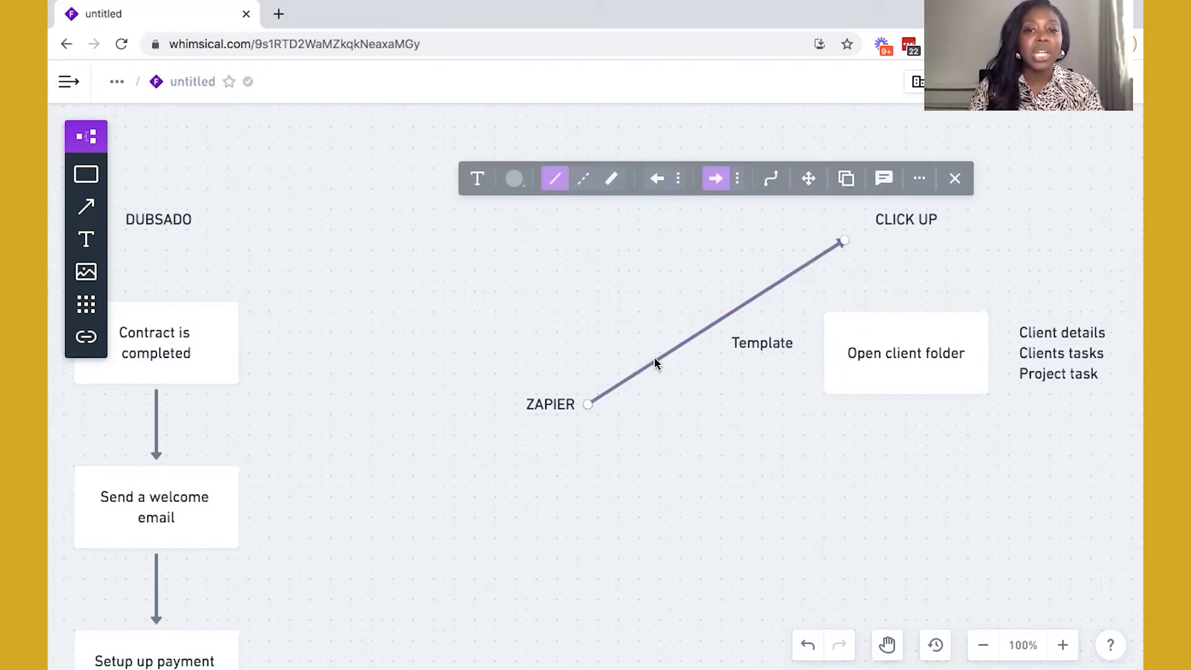
{"action": "key", "text": "Delete"}
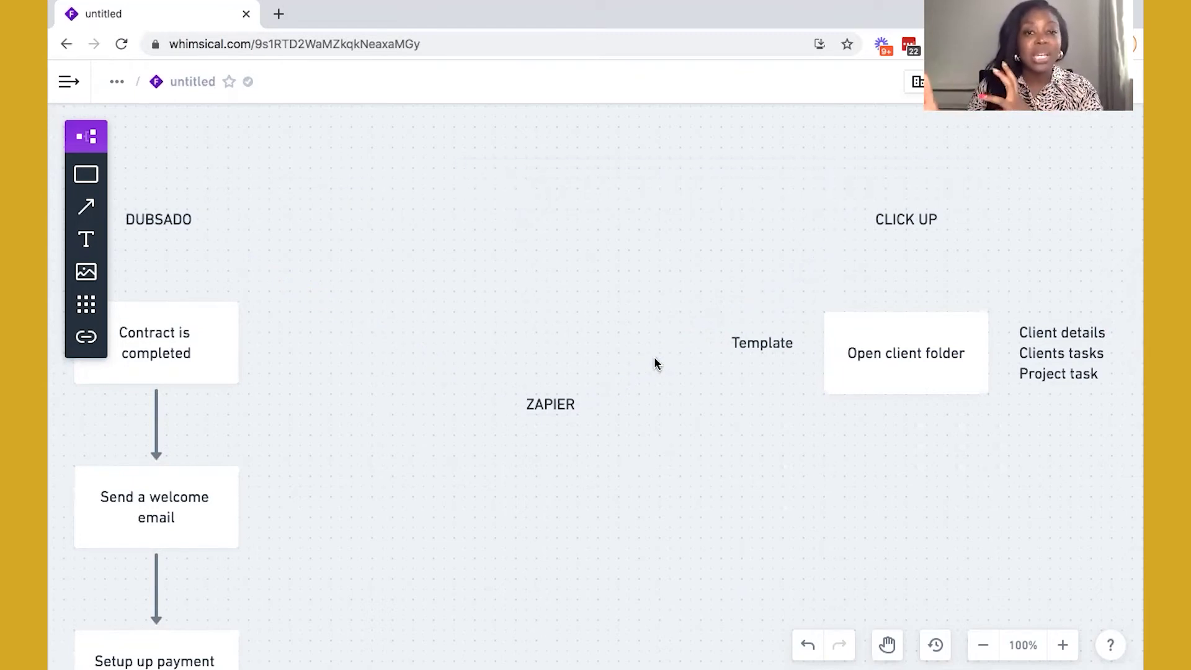
{"action": "scroll", "coordinate": [173, 416], "scroll_direction": "down", "scroll_amount": 5}
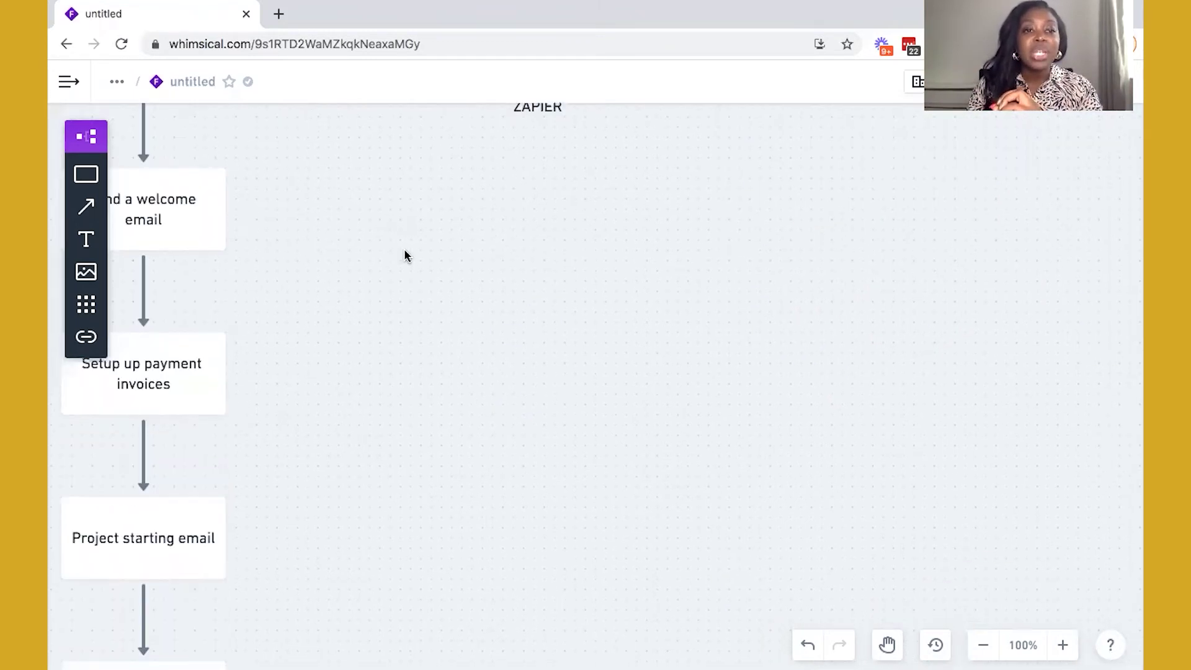
{"action": "scroll", "coordinate": [405, 251], "scroll_direction": "up", "scroll_amount": 2}
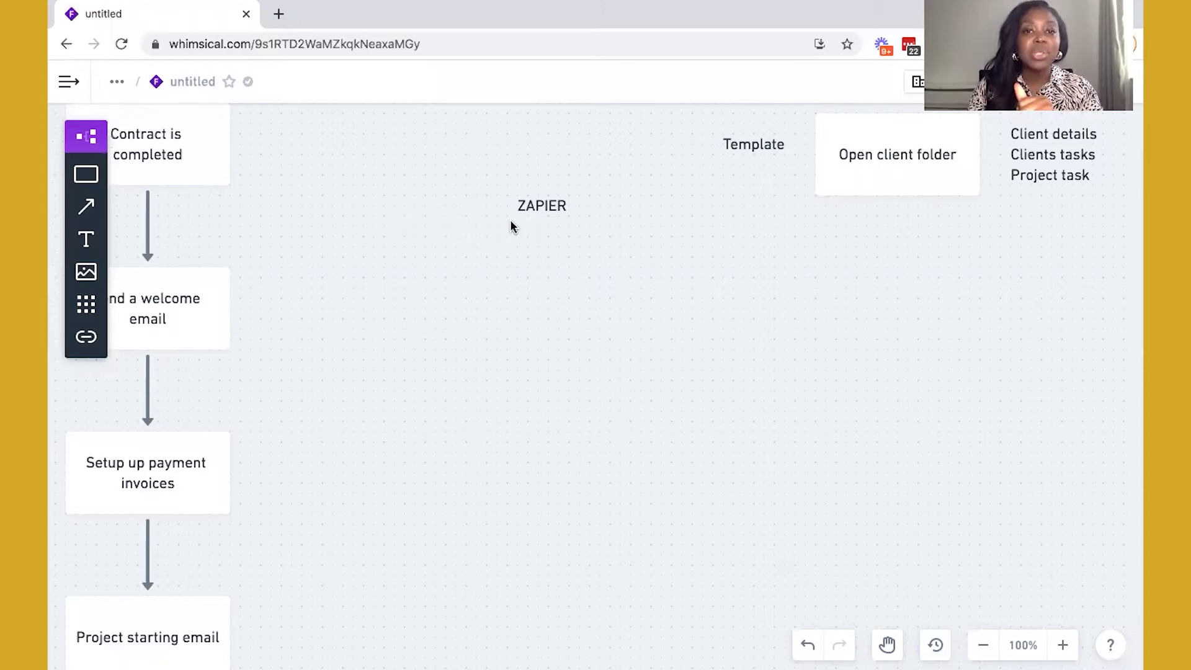
{"action": "left_click", "coordinate": [85, 240]}
Step: Add a text note below ZAPIER reading '1. Create a templated folder - after contract signed'
{"action": "left_click", "coordinate": [370, 294]}
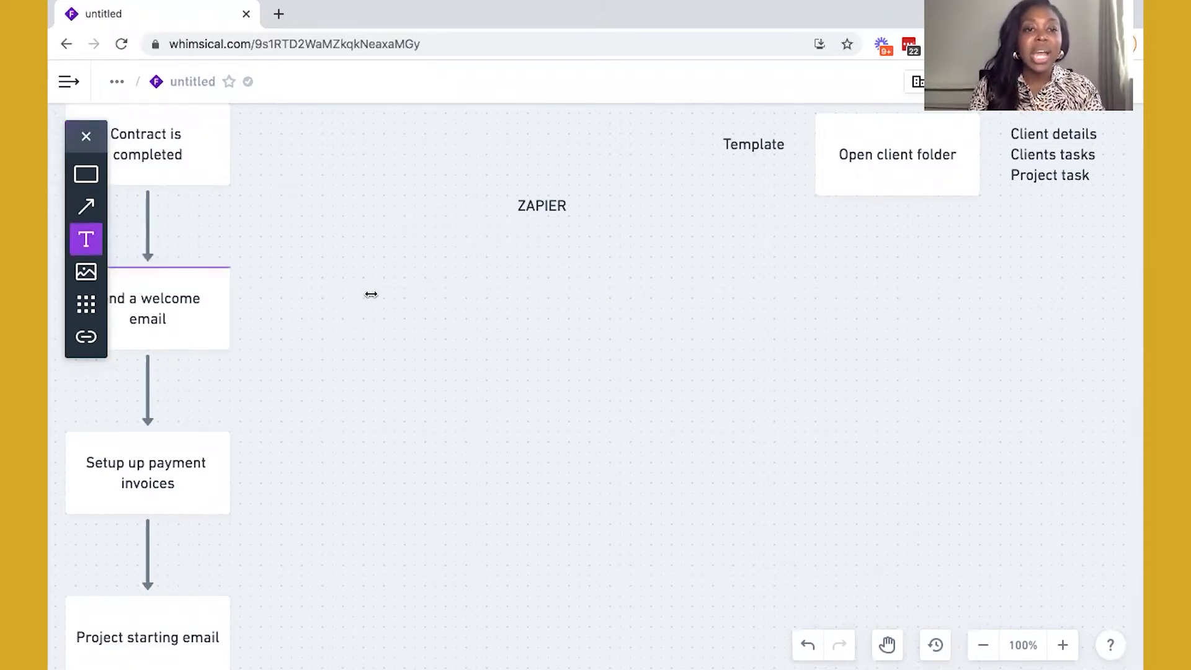
{"action": "type", "text": "1. Create a"}
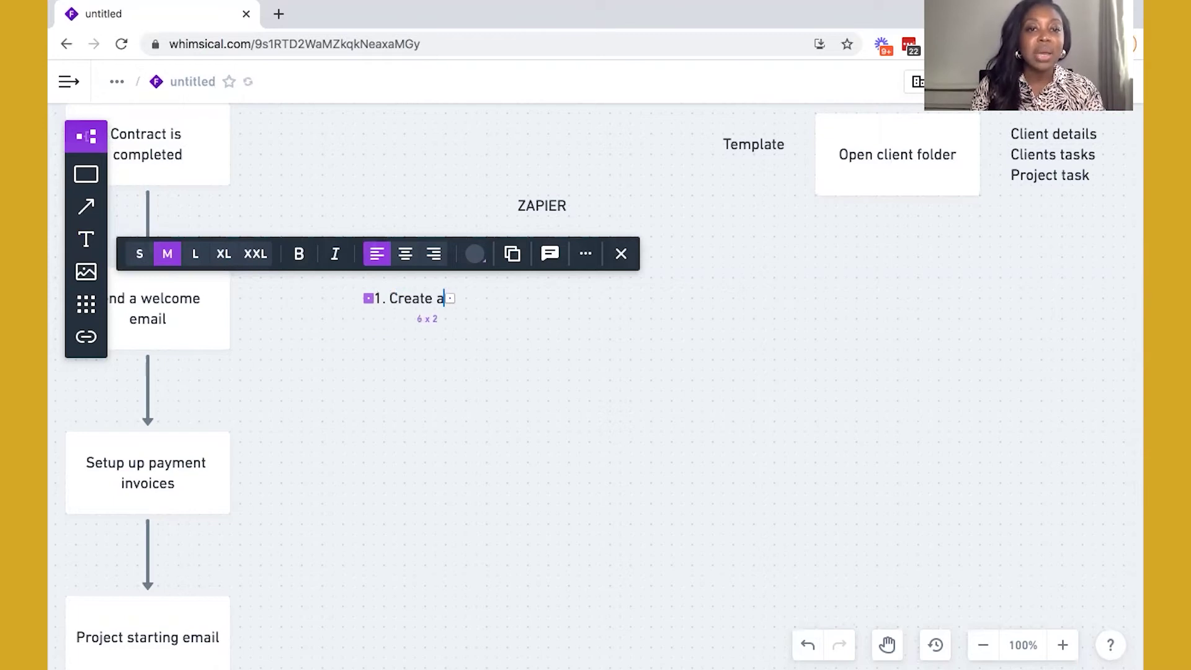
{"action": "type", "text": " templated folder"}
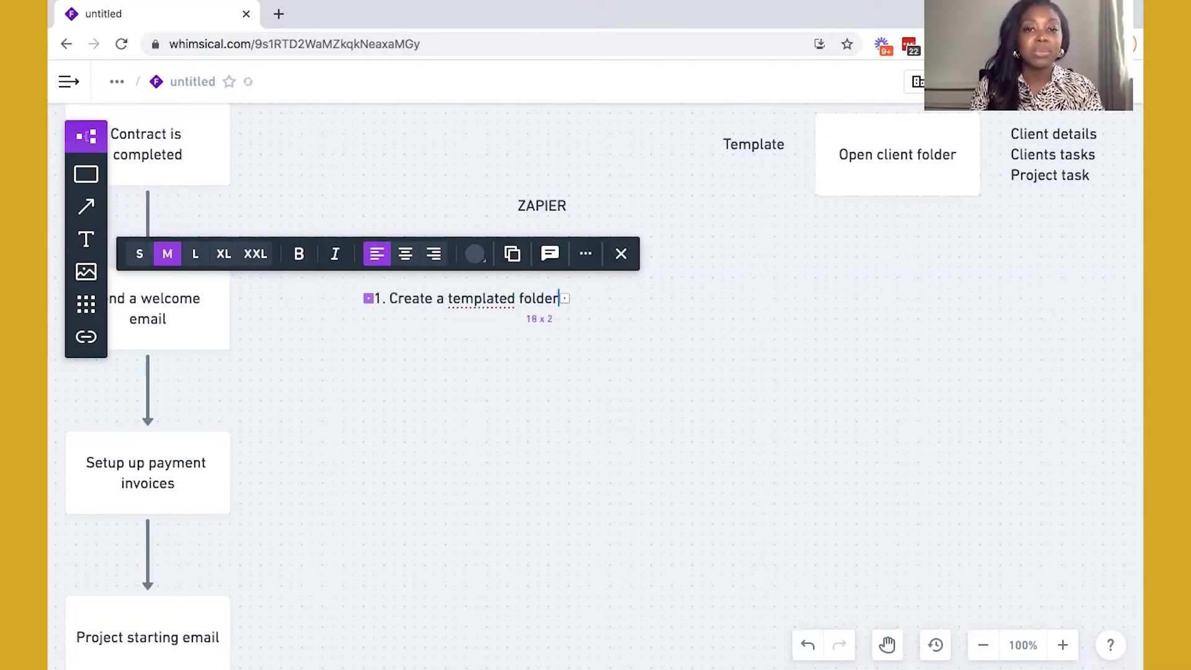
{"action": "type", "text": " - after contract signed"}
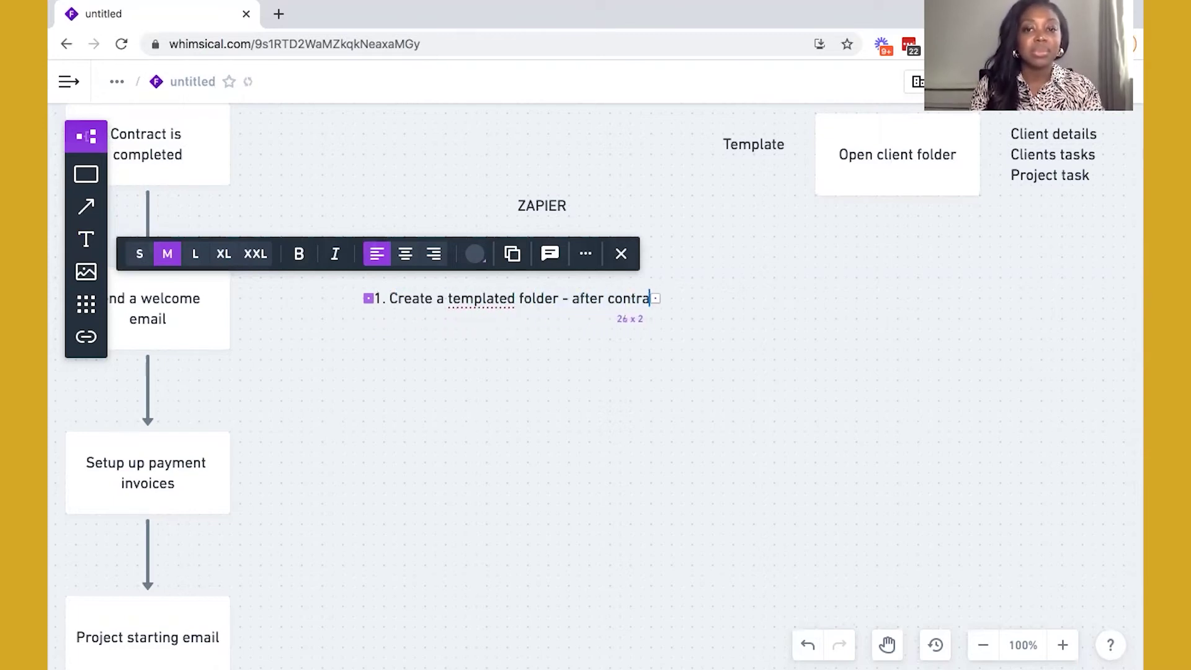
{"action": "left_click", "coordinate": [490, 378]}
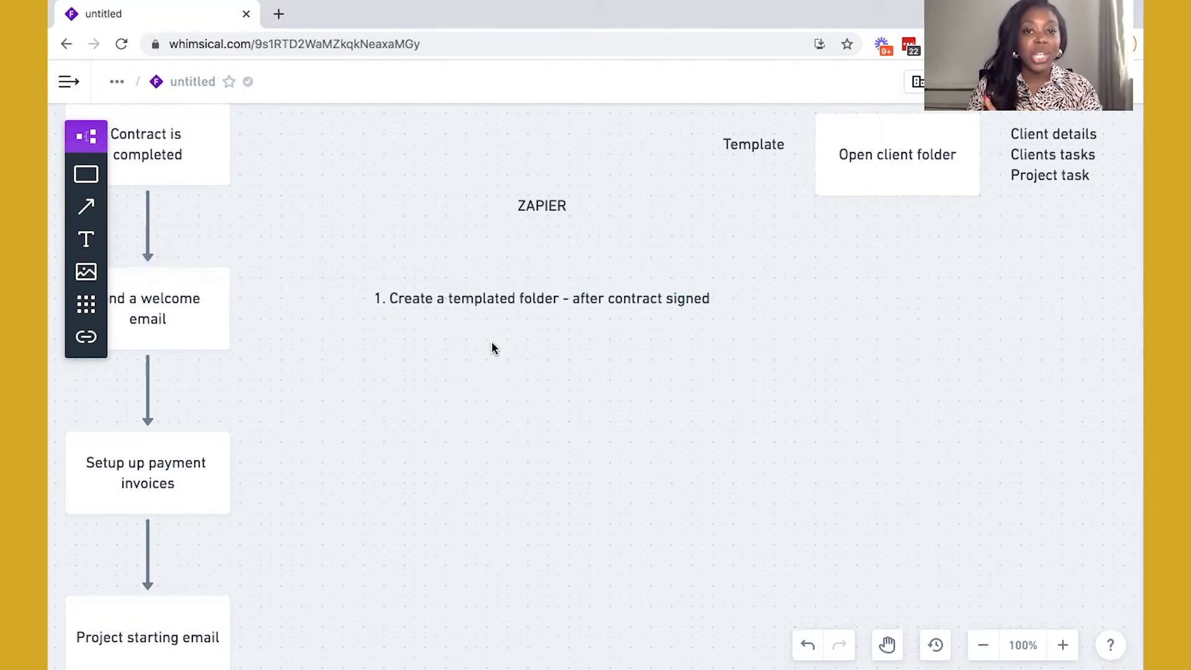
{"action": "scroll", "coordinate": [575, 313], "scroll_direction": "up", "scroll_amount": 1}
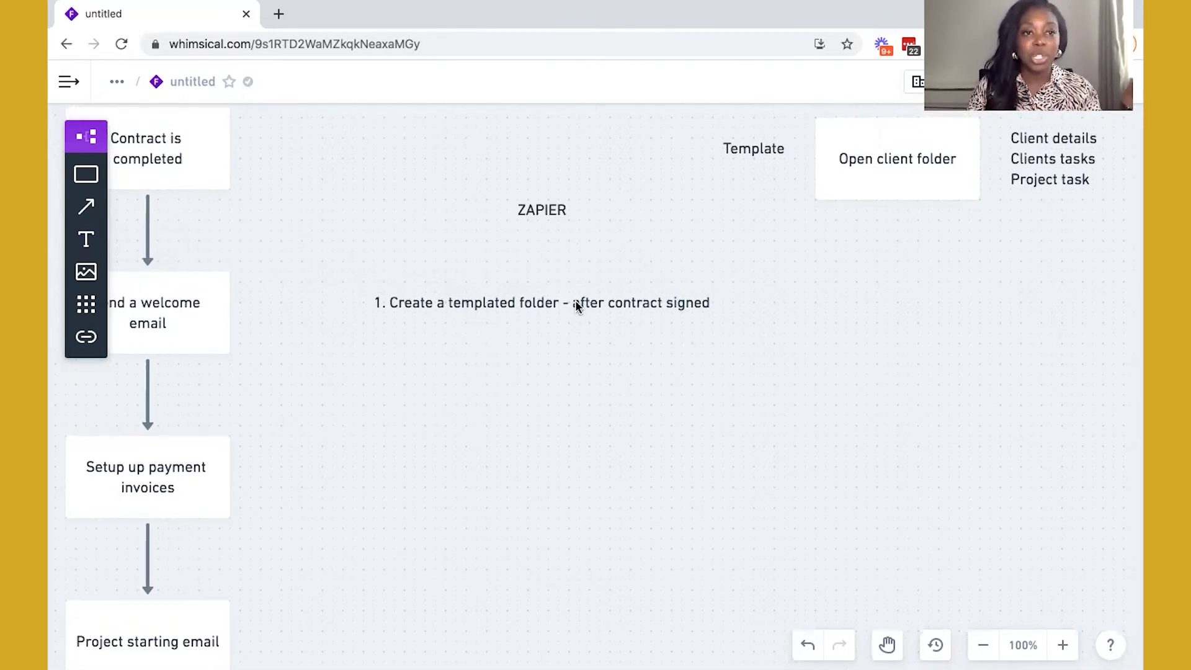
{"action": "scroll", "coordinate": [509, 277], "scroll_direction": "up", "scroll_amount": 5}
Step: Place a new burst-shaped box between the contract box and Open client folder
{"action": "left_click", "coordinate": [203, 315]}
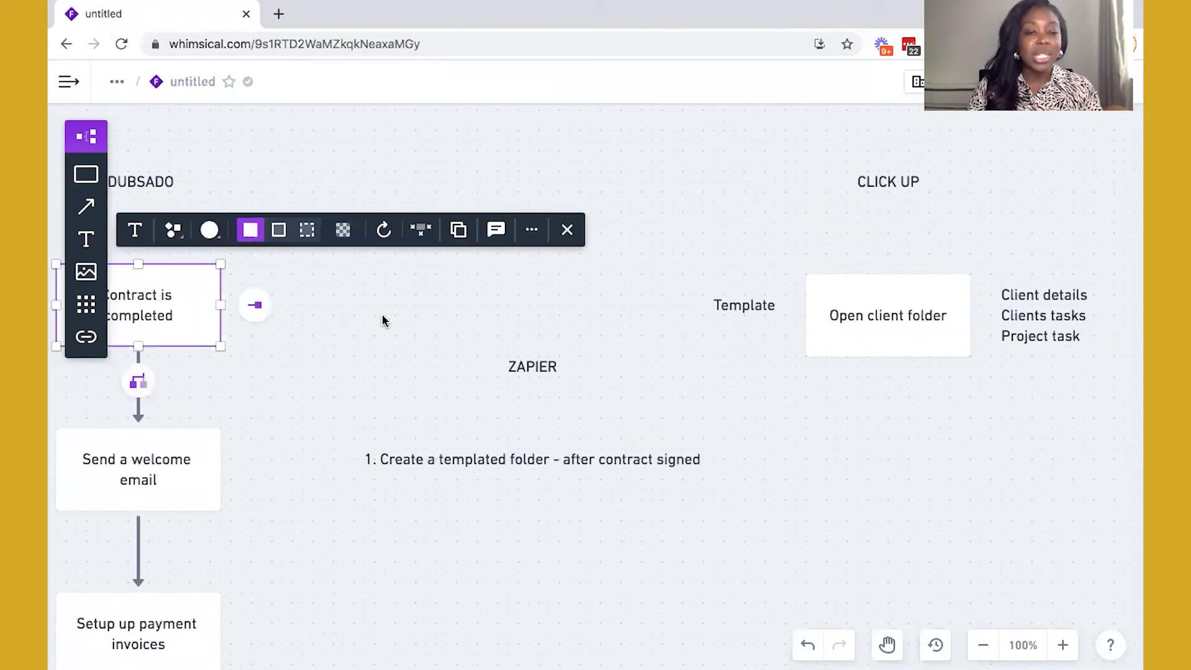
{"action": "left_click", "coordinate": [313, 277]}
{"action": "left_click", "coordinate": [89, 187]}
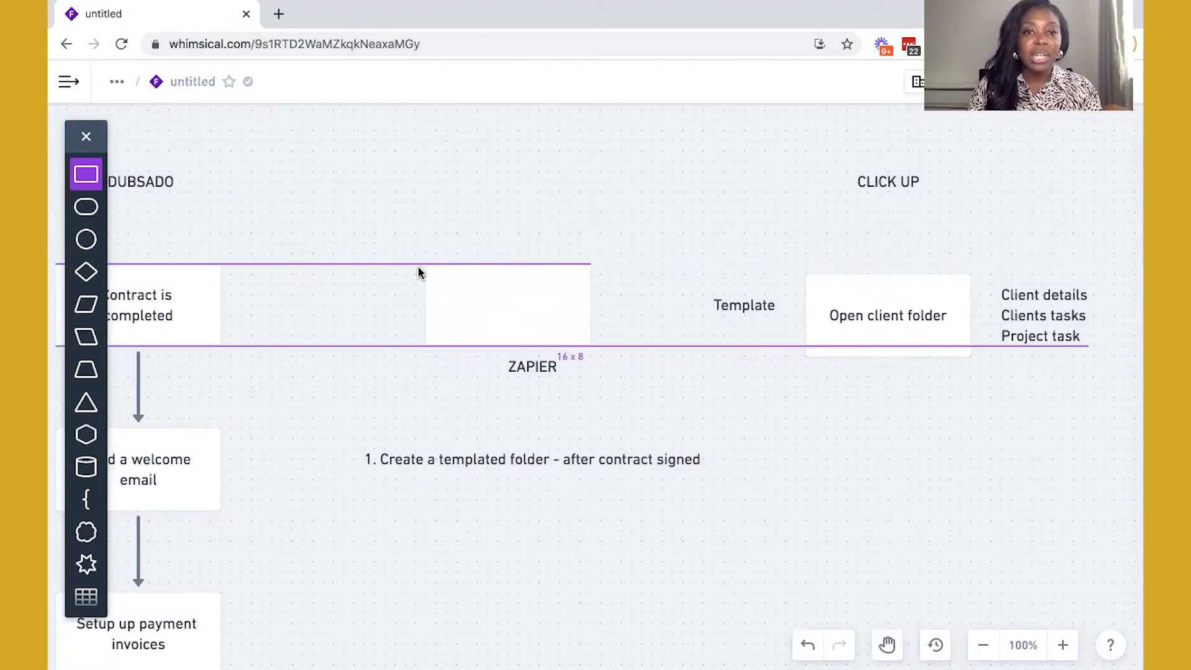
{"action": "left_click", "coordinate": [418, 265]}
{"action": "left_click", "coordinate": [319, 237]}
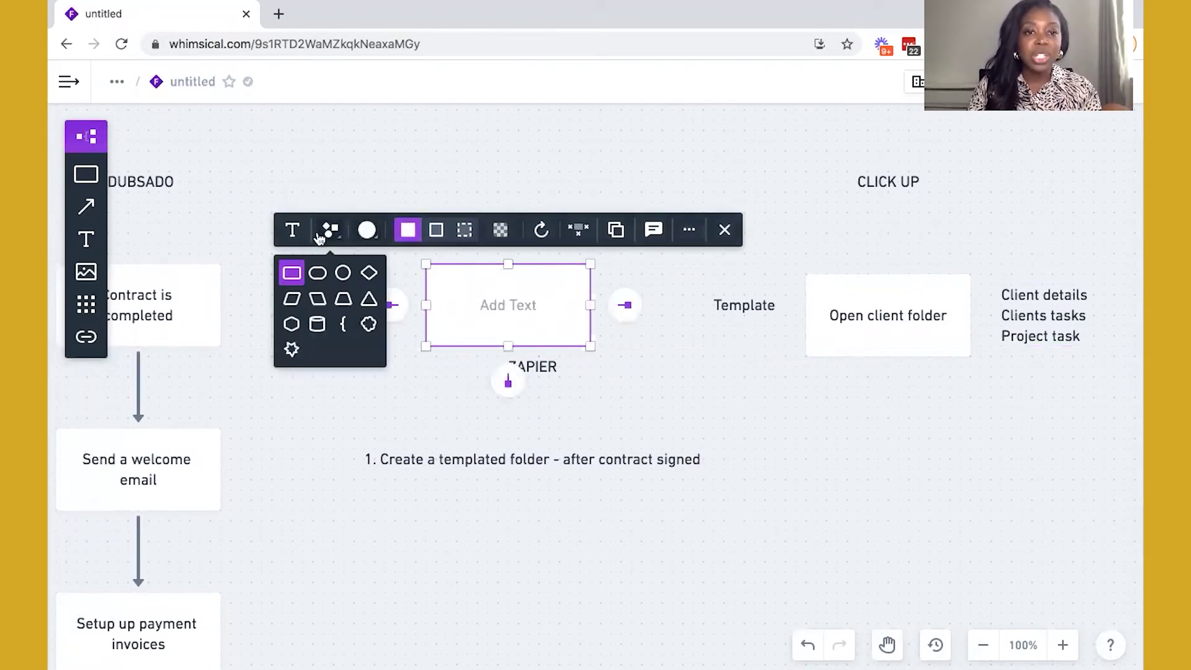
{"action": "left_click", "coordinate": [288, 351]}
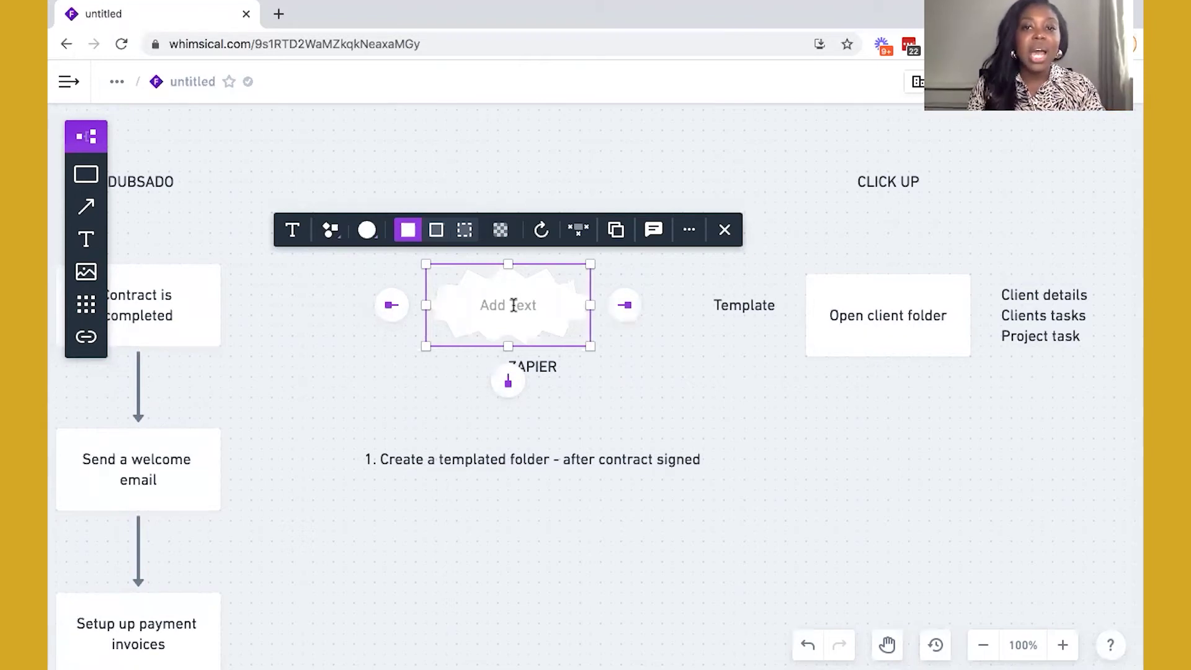
Step: Label the burst 'Zap to create a client folder' and colour it yellow
{"action": "type", "text": "Cr"}
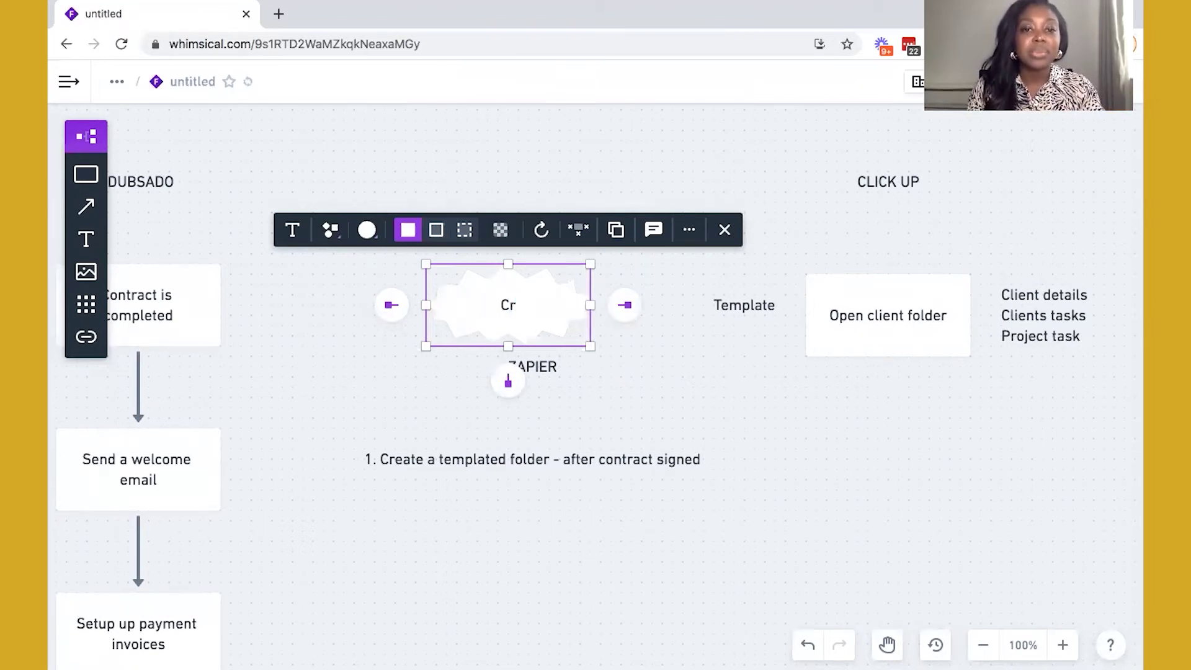
{"action": "key", "text": "BackSpace"}
{"action": "key", "text": "BackSpace"}
{"action": "type", "text": "Zap to create a c"}
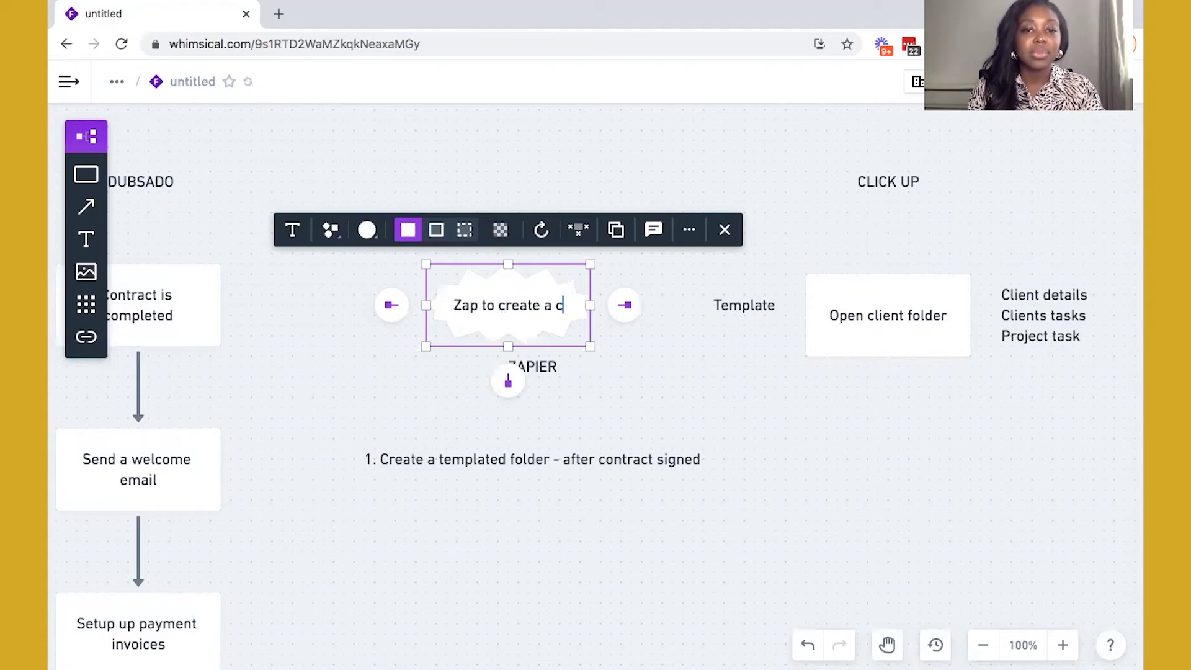
{"action": "type", "text": "lient folder"}
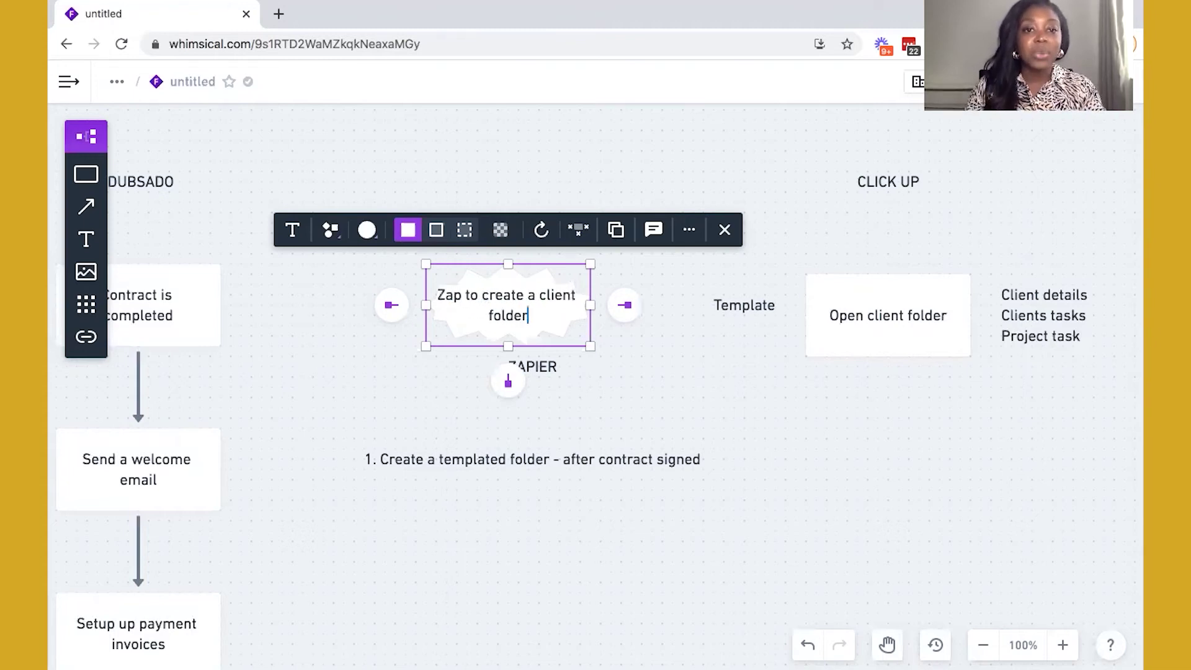
{"action": "left_click", "coordinate": [379, 229]}
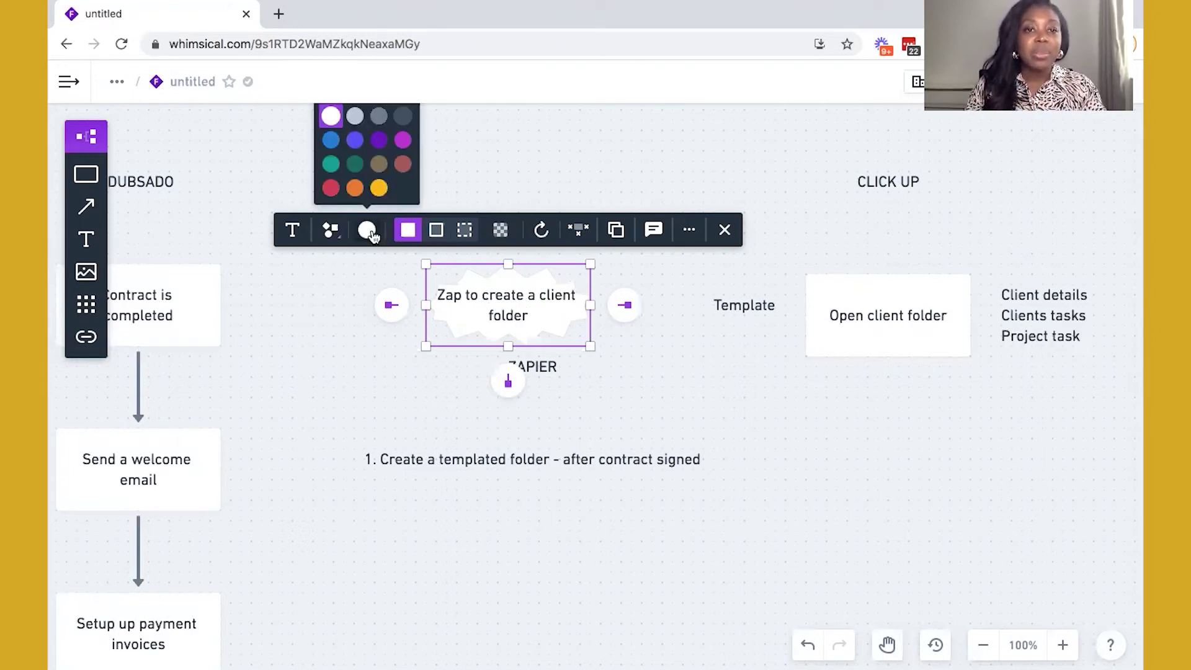
{"action": "left_click", "coordinate": [379, 188]}
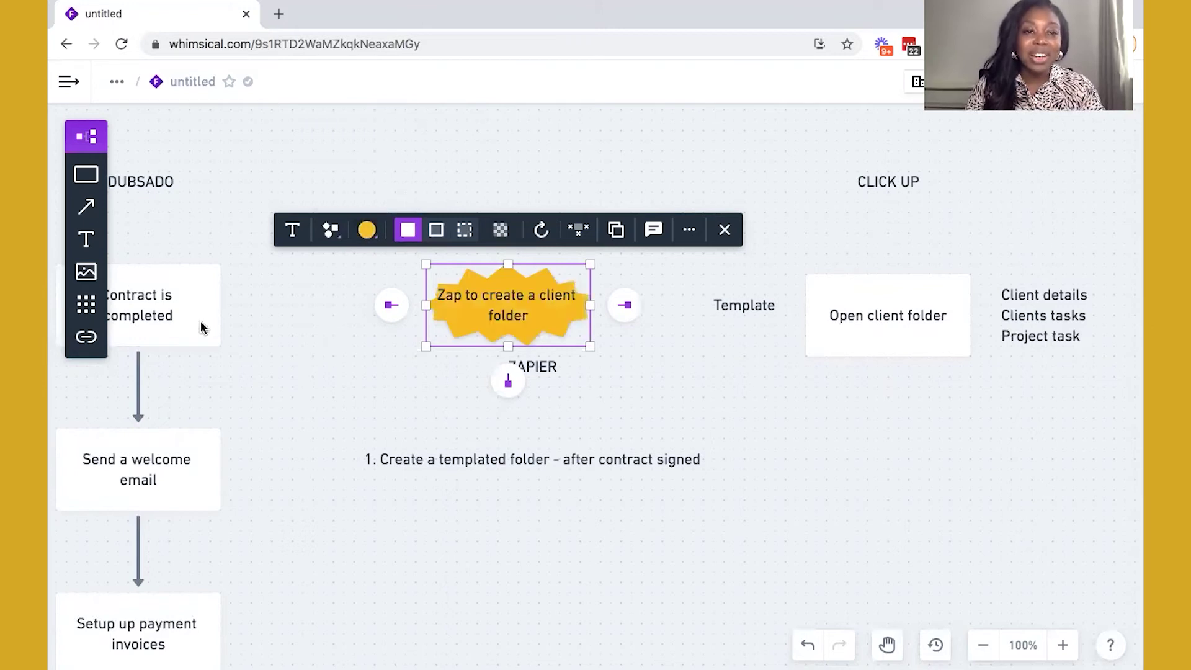
{"action": "key", "text": "Escape"}
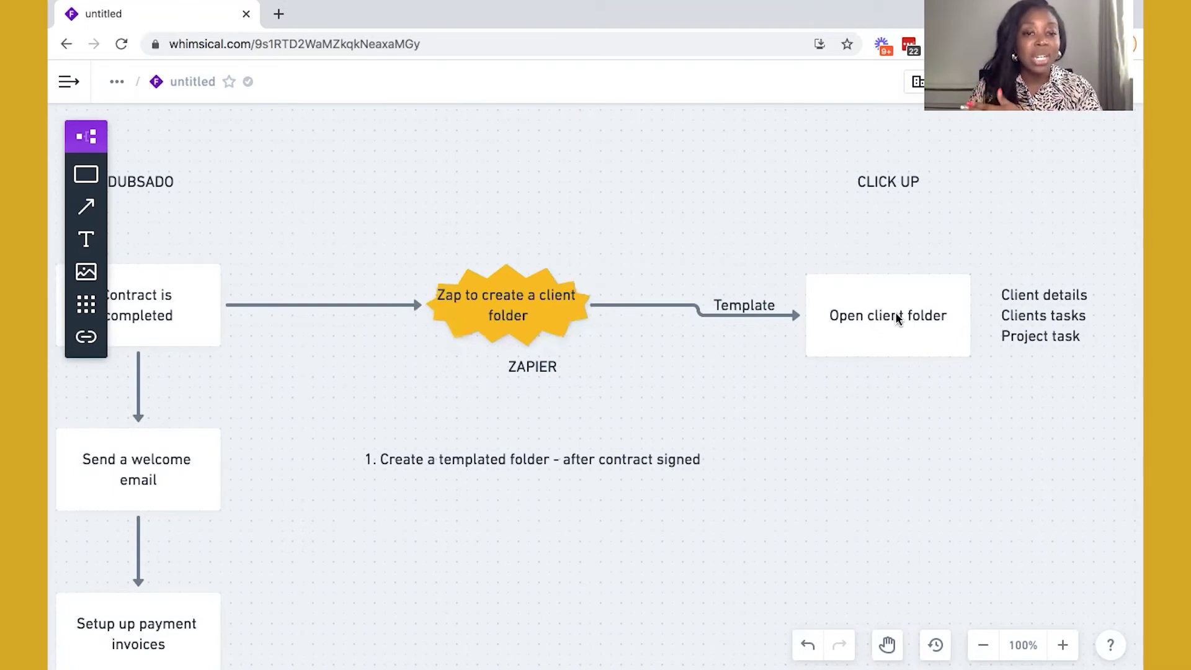
Step: Move the ZAPIER label up into the heading row, level with DUBSADO and CLICK UP
{"action": "left_click_drag", "start_coordinate": [529, 368], "coordinate": [502, 185]}
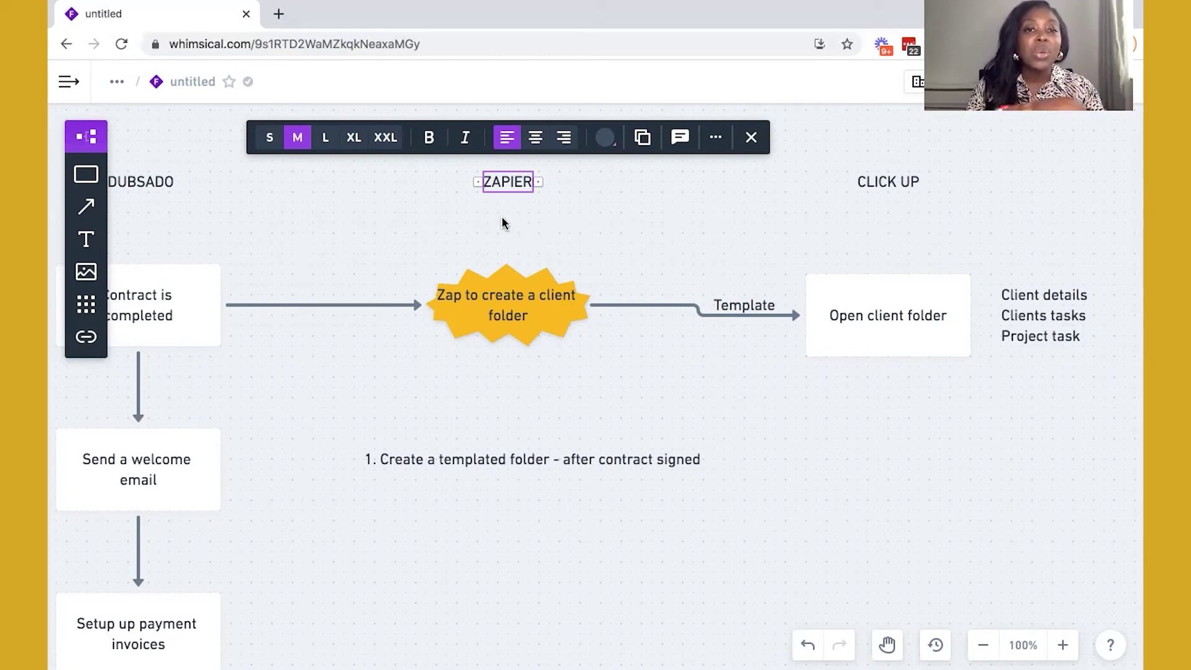
{"action": "left_click", "coordinate": [85, 240]}
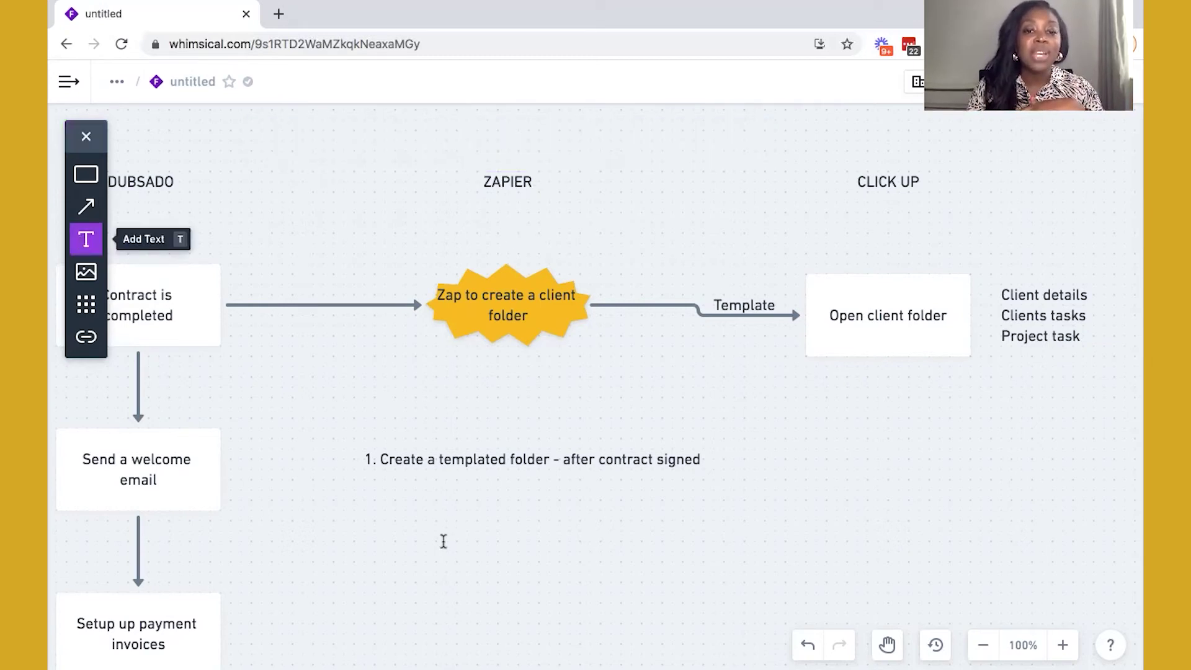
Step: Below step 1, write a 'ClickUp space' note listing client folder #1, client folder #2 and a sample client name
{"action": "left_click", "coordinate": [382, 506]}
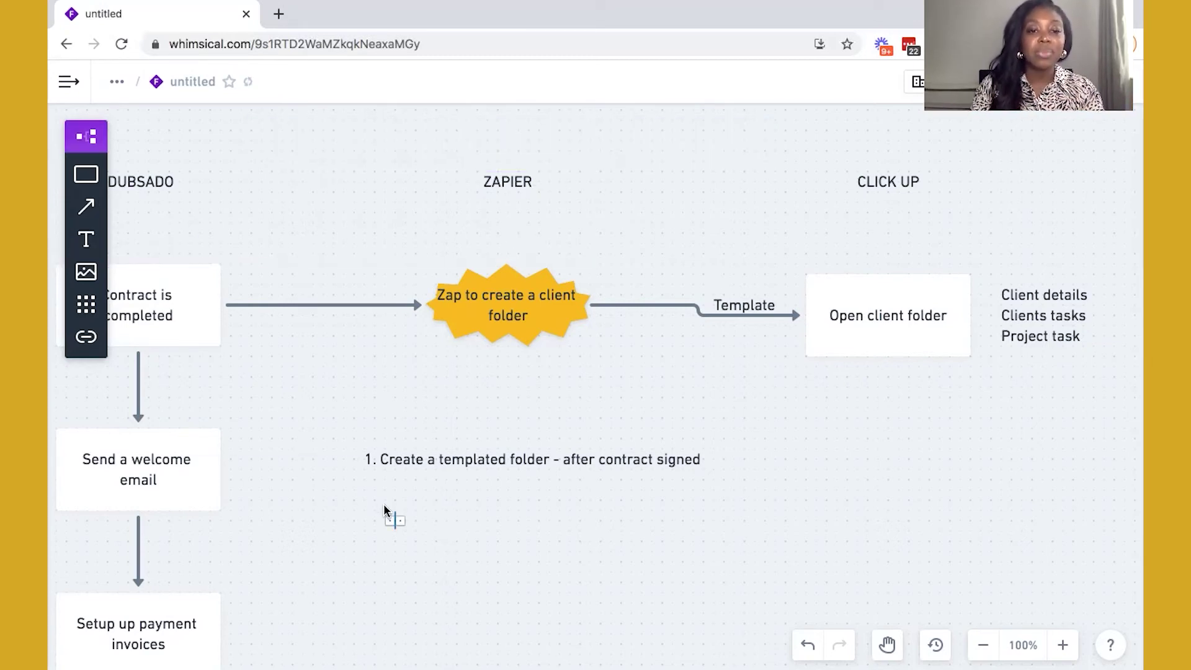
{"action": "type", "text": "ClickUp space"}
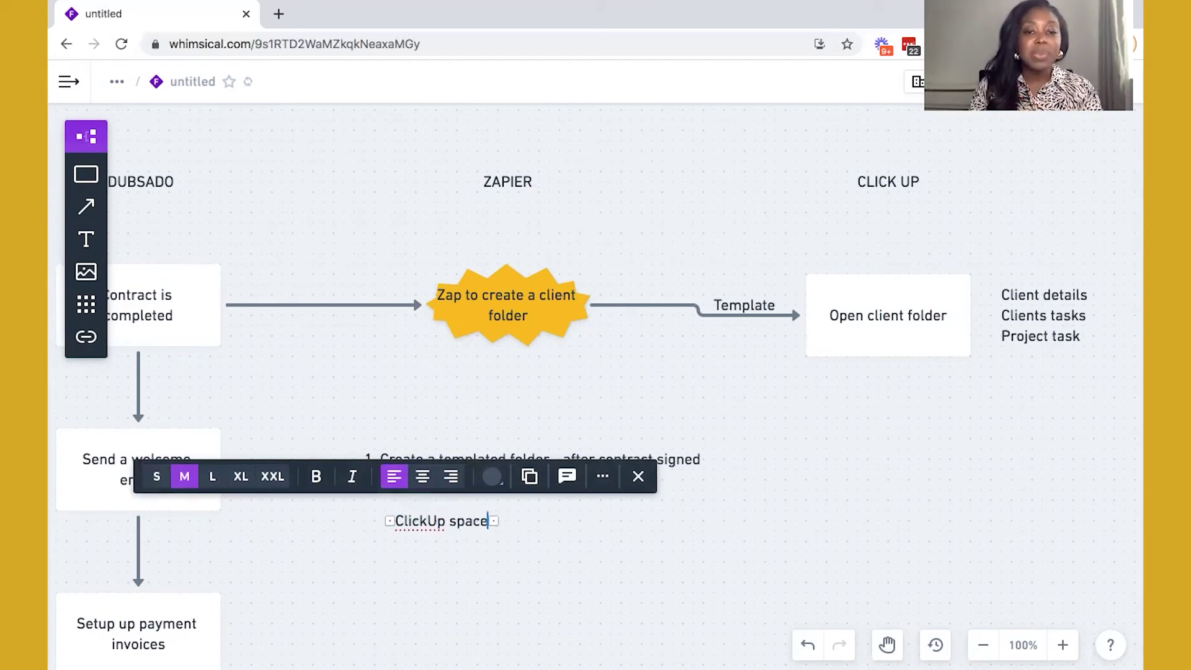
{"action": "key", "text": "Return"}
{"action": "type", "text": "- "}
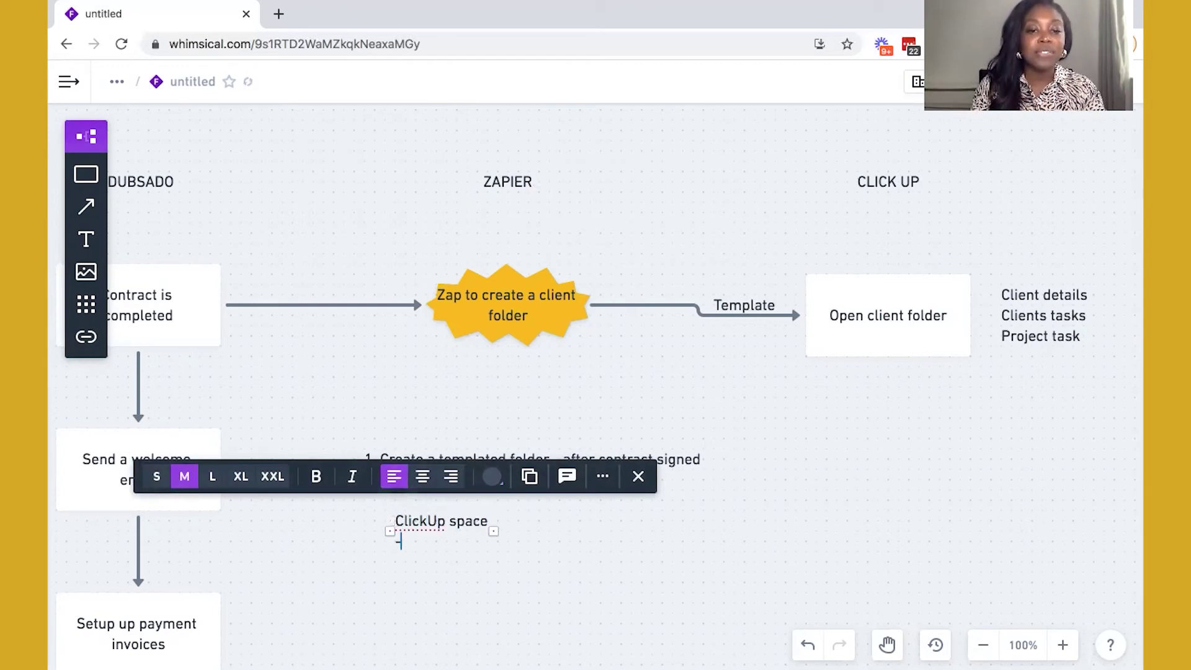
{"action": "type", "text": "client fold"}
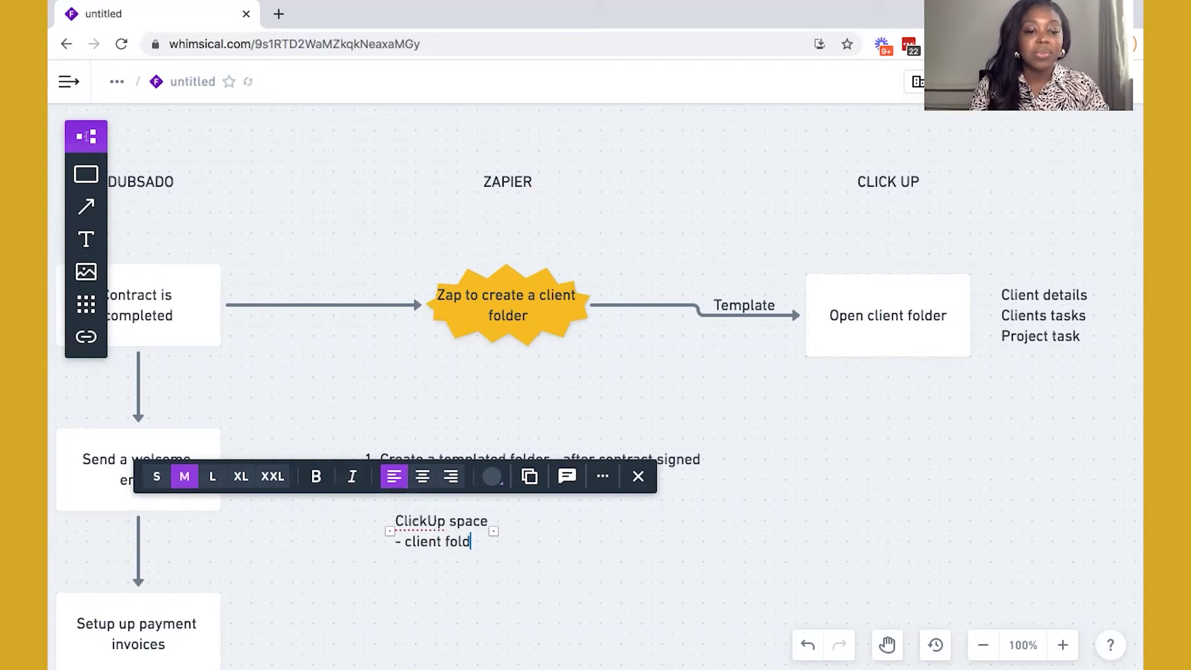
{"action": "type", "text": "er #1"}
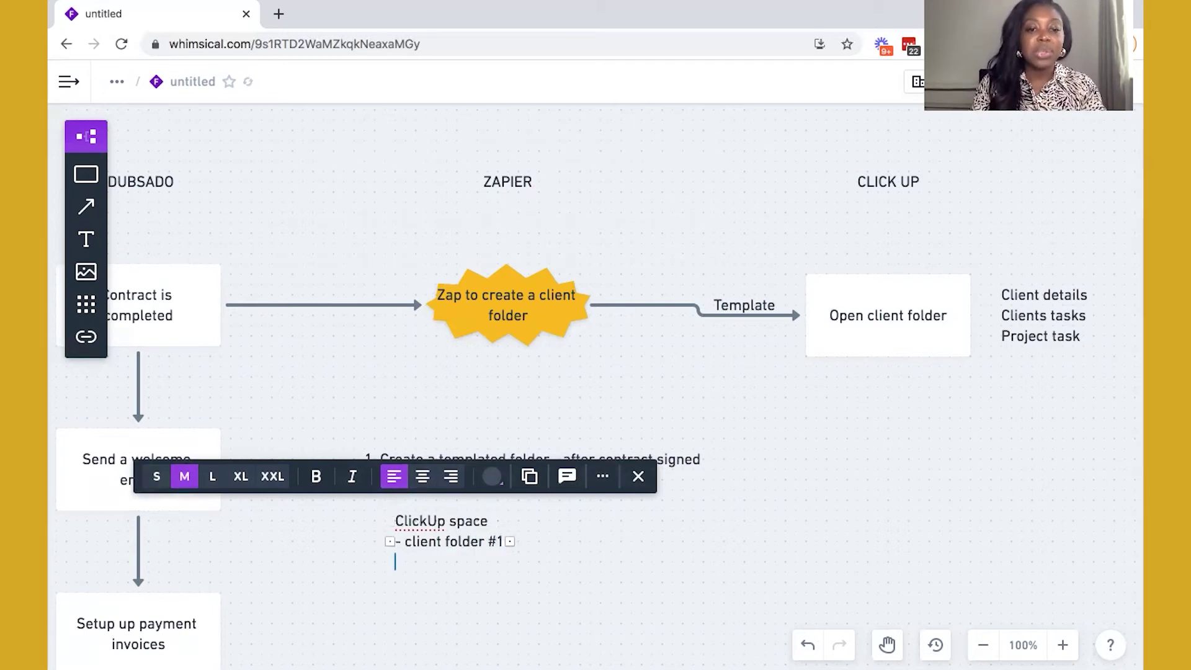
{"action": "key", "text": "Return"}
{"action": "type", "text": "- "}
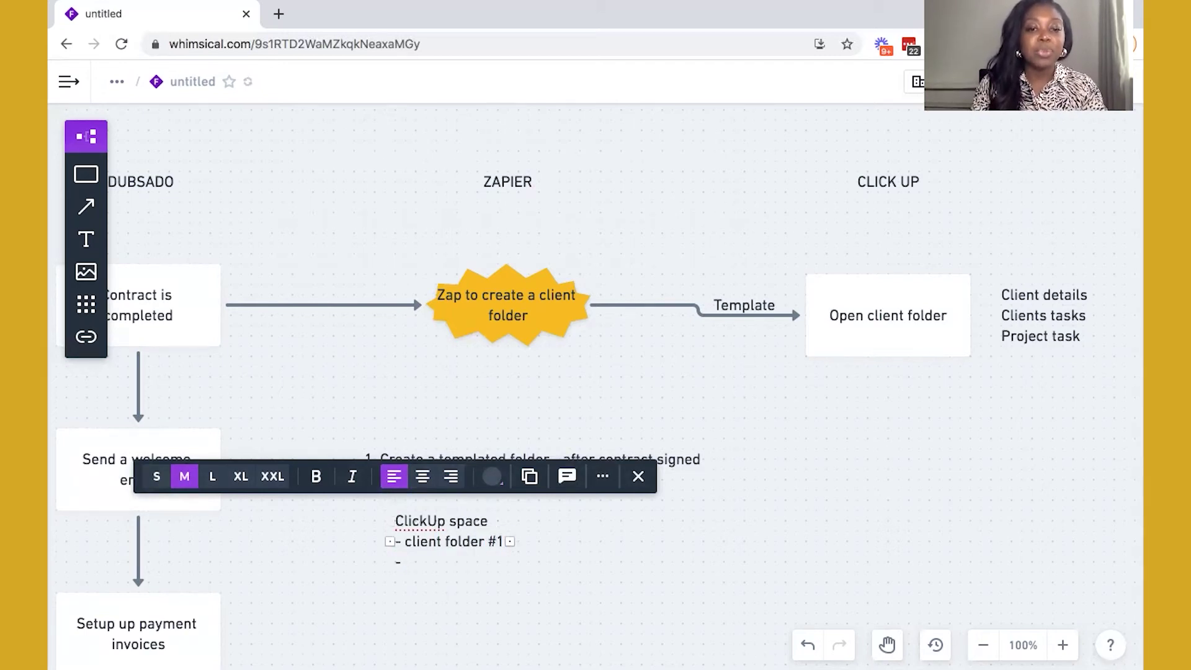
{"action": "type", "text": "client "}
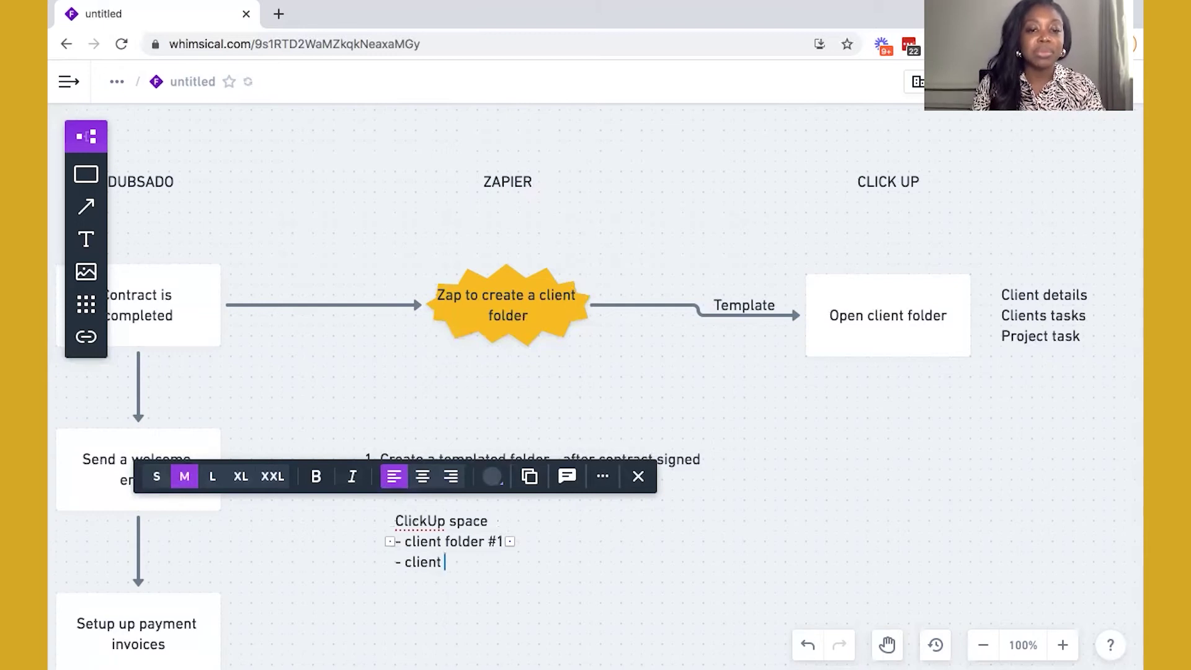
{"action": "type", "text": "folder #"}
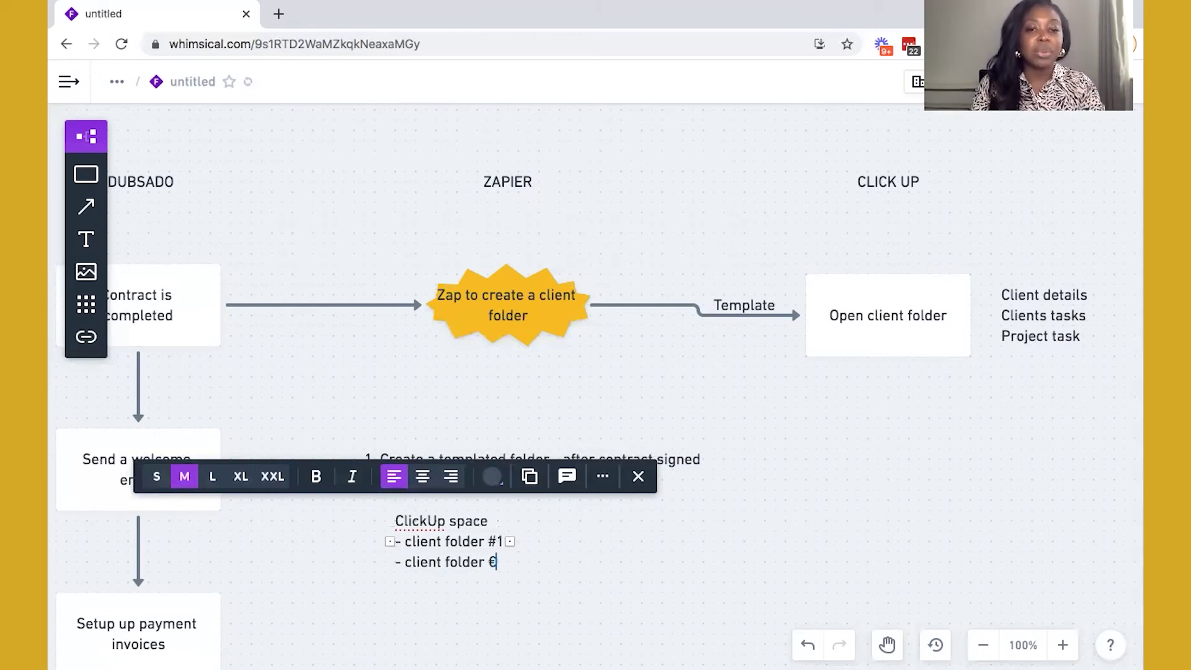
{"action": "key", "text": "BackSpace"}
{"action": "type", "text": "#2"}
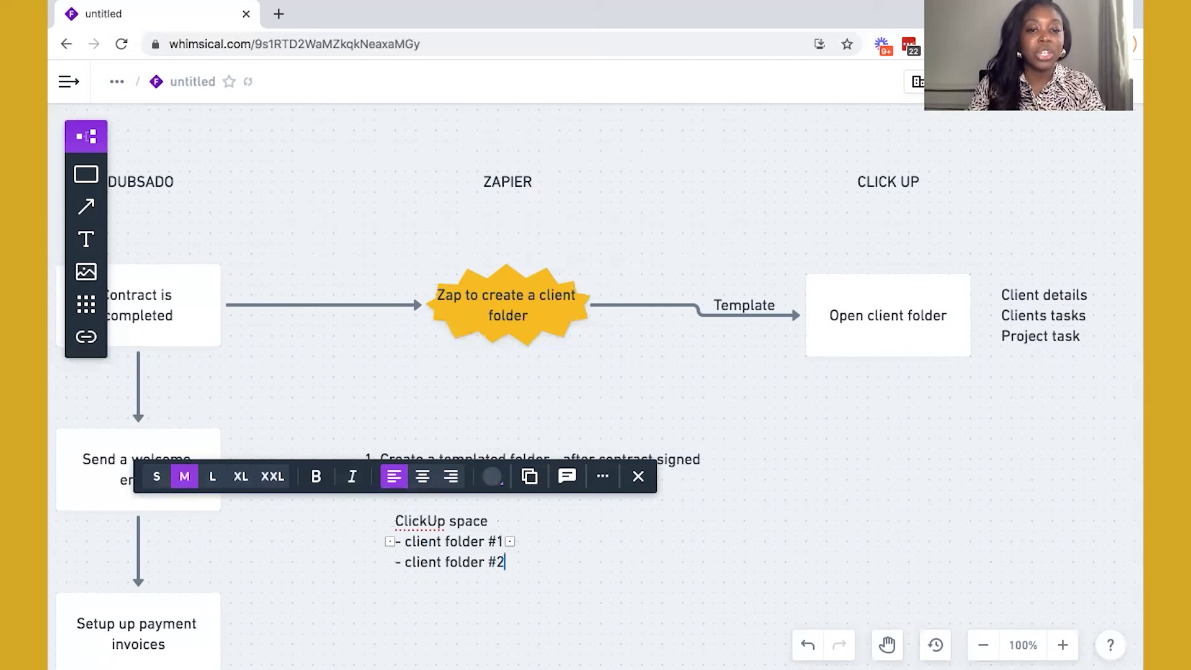
{"action": "key", "text": "Return"}
{"action": "type", "text": "-"}
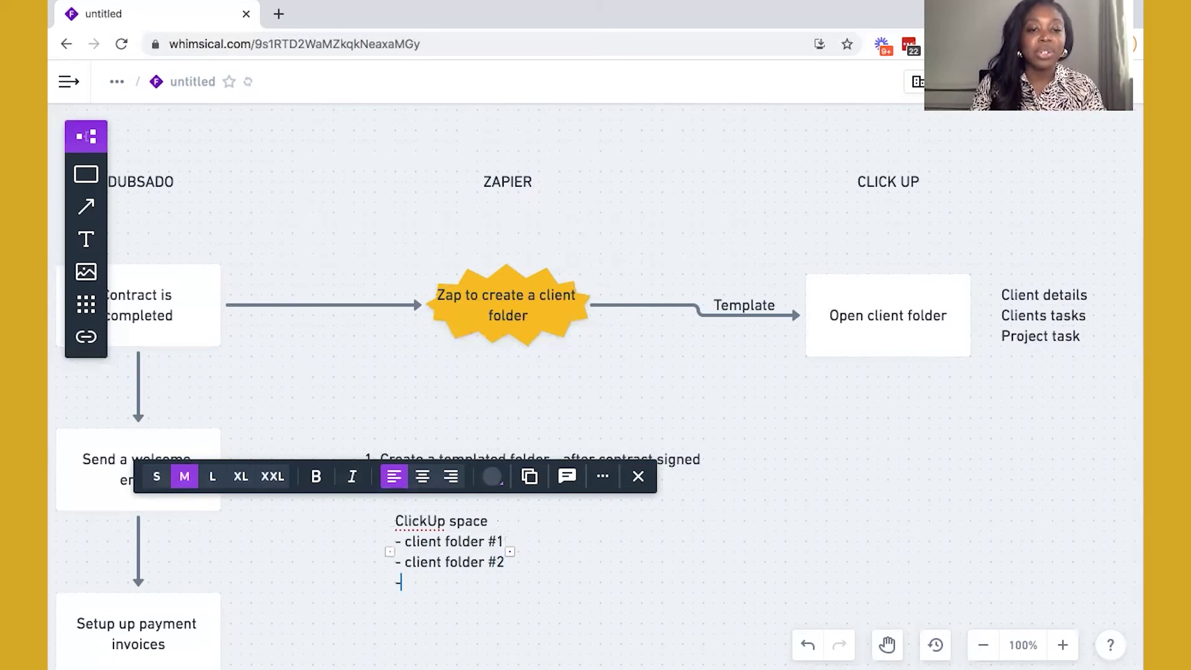
{"action": "type", "text": " Joe Bloggs"}
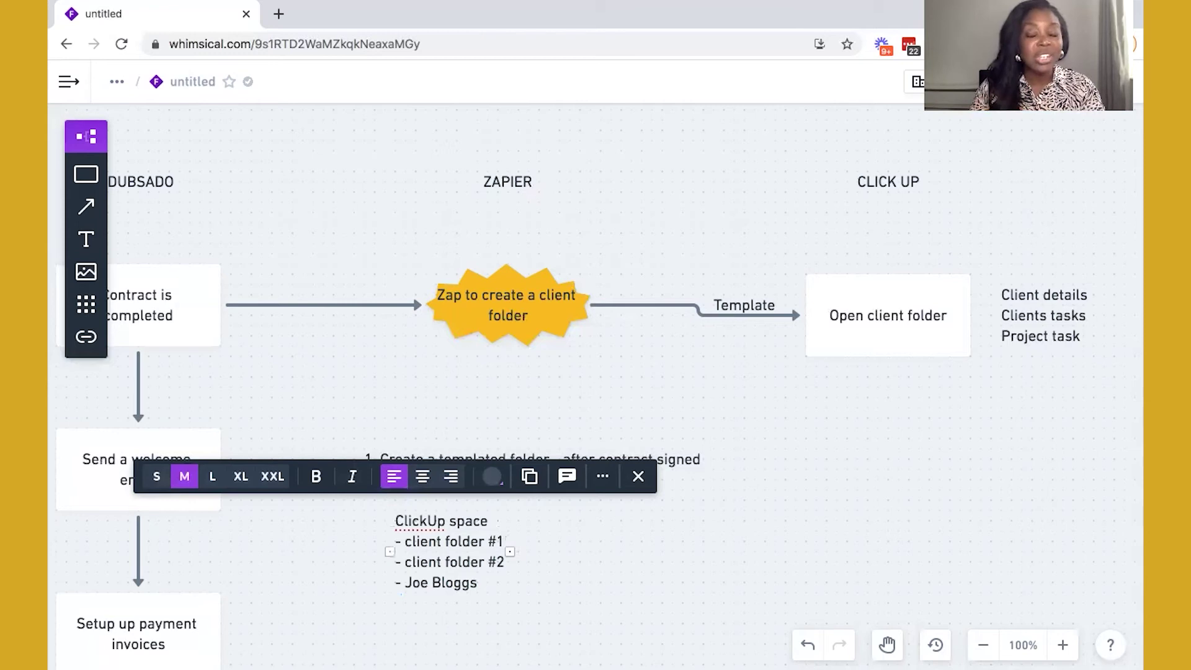
{"action": "left_click", "coordinate": [586, 359]}
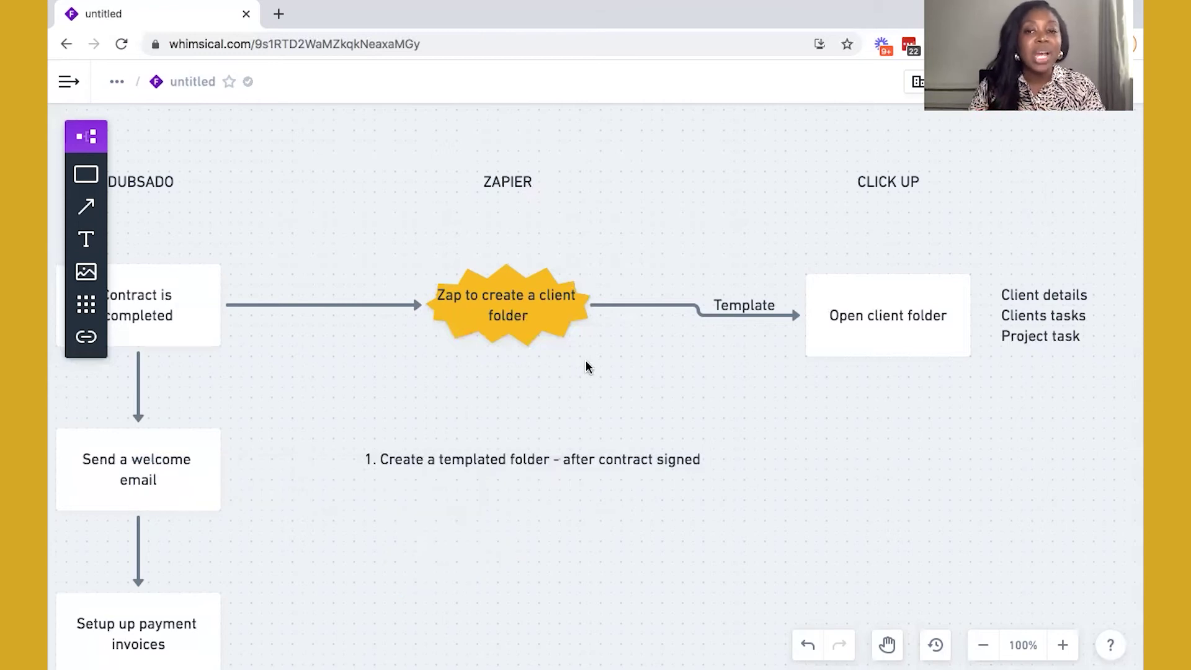
{"action": "scroll", "coordinate": [831, 447], "scroll_direction": "down", "scroll_amount": 2}
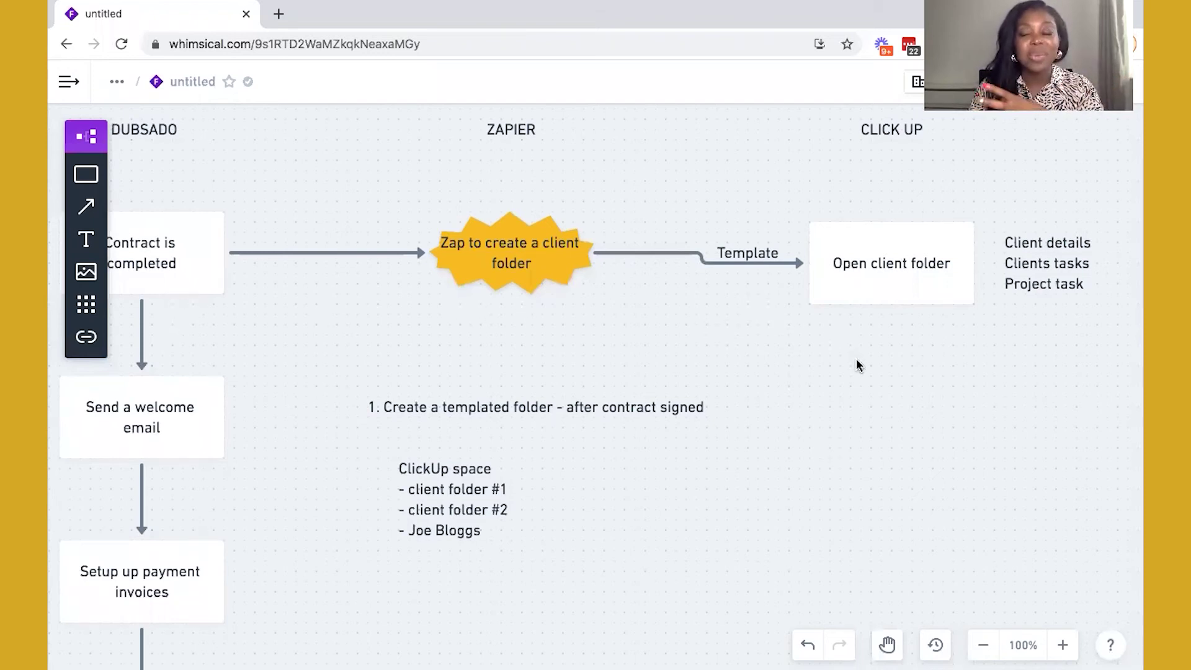
{"action": "scroll", "coordinate": [856, 360], "scroll_direction": "up", "scroll_amount": 1}
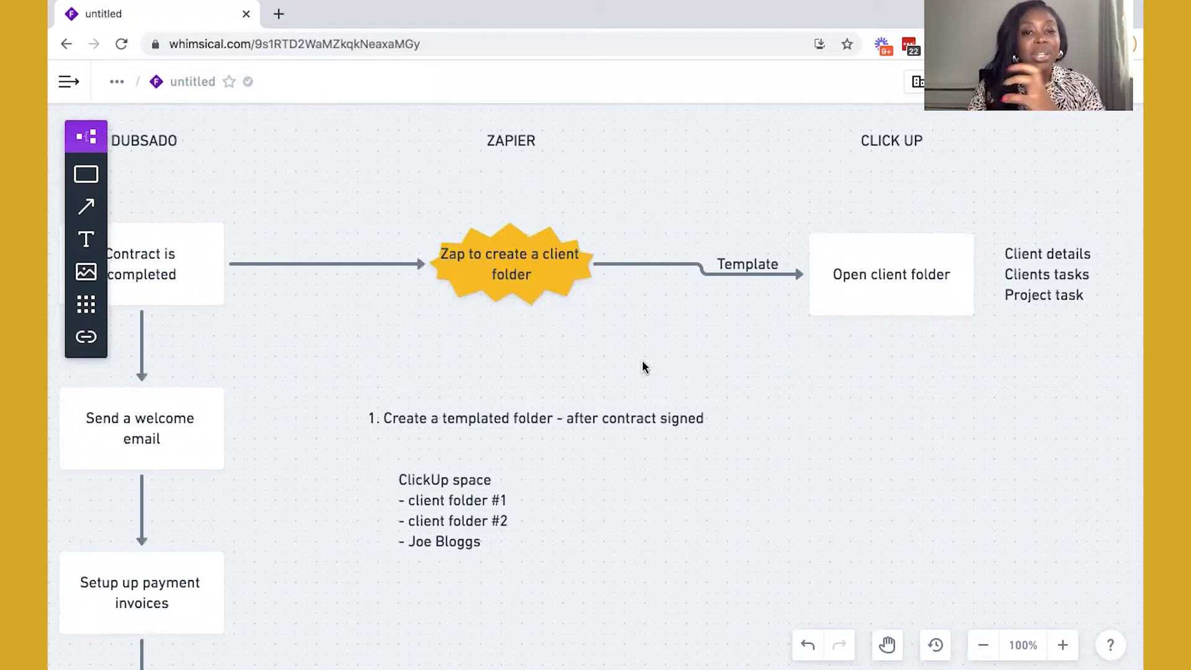
{"action": "scroll", "coordinate": [585, 518], "scroll_direction": "down", "scroll_amount": 5}
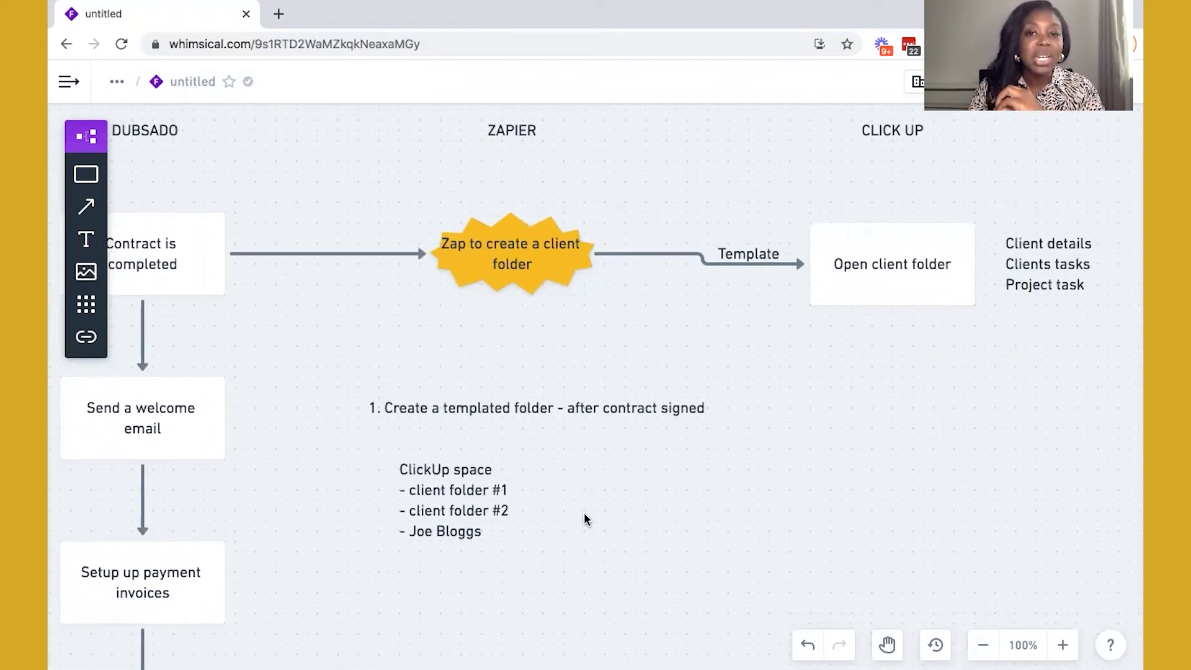
Step: Add the text note '2. Use Clickup forms' beneath the ClickUp space list
{"action": "left_click", "coordinate": [87, 239]}
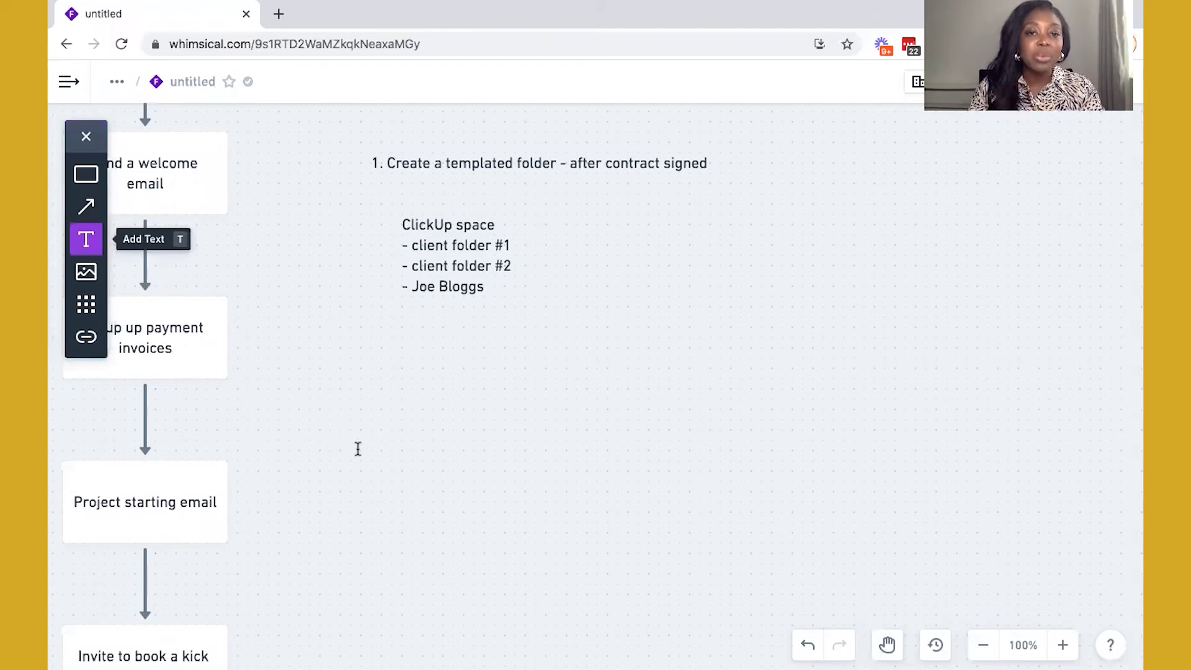
{"action": "left_click", "coordinate": [367, 378]}
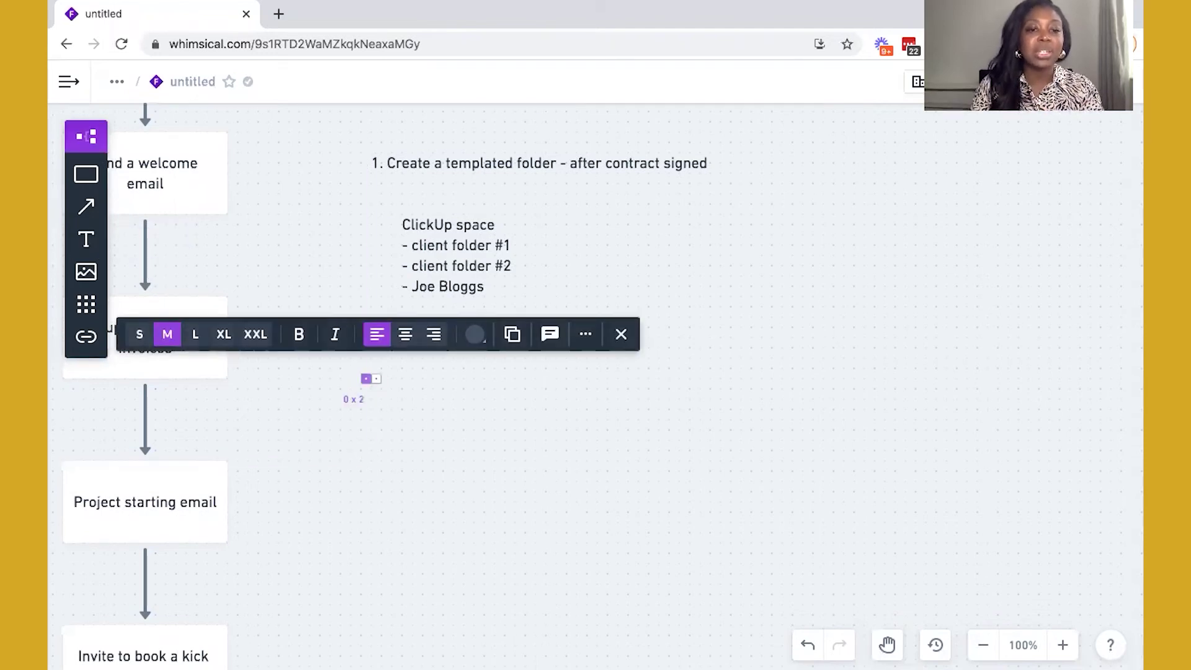
{"action": "type", "text": "2."}
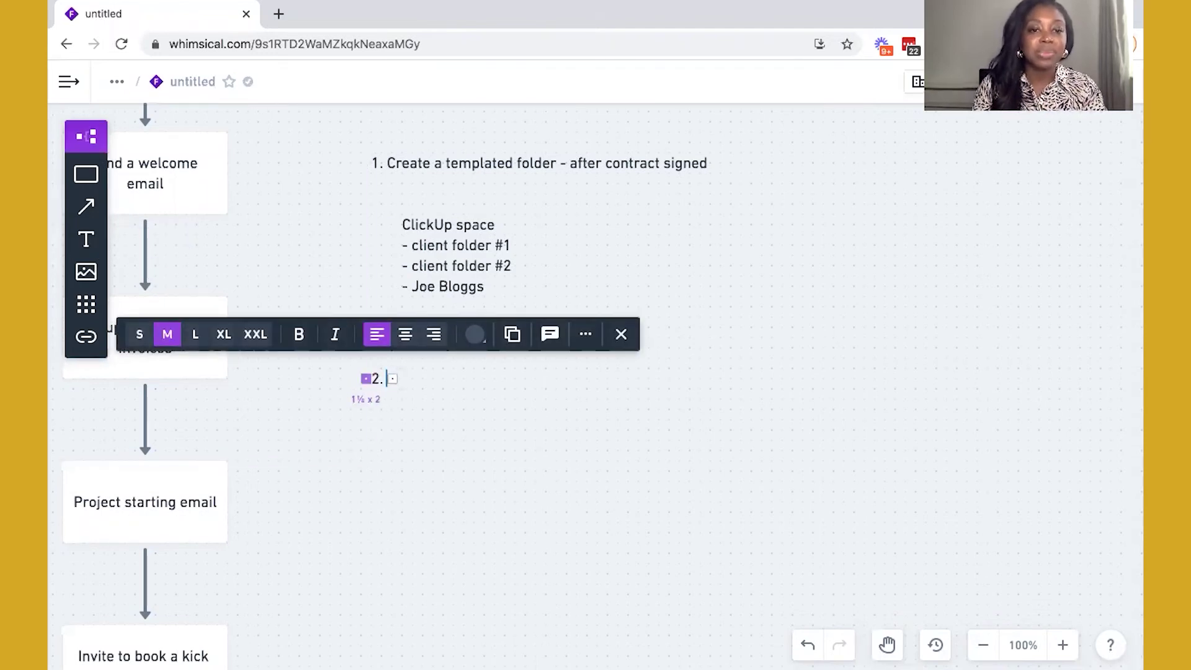
{"action": "type", "text": " Use Clickup forms"}
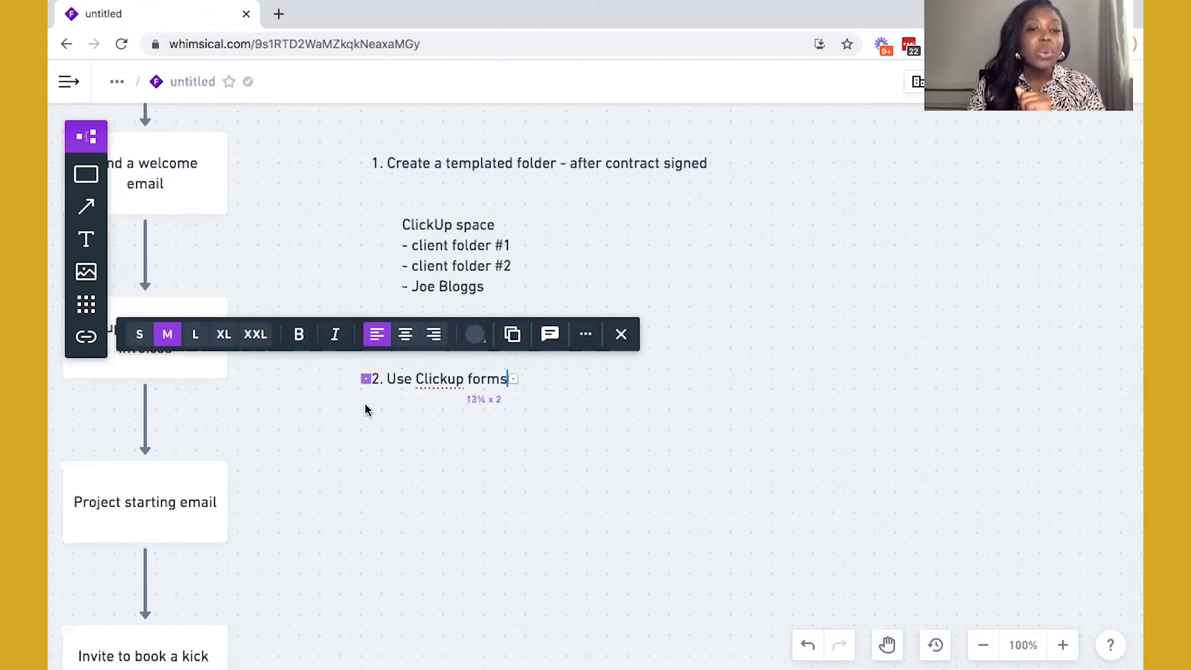
{"action": "left_click", "coordinate": [370, 440]}
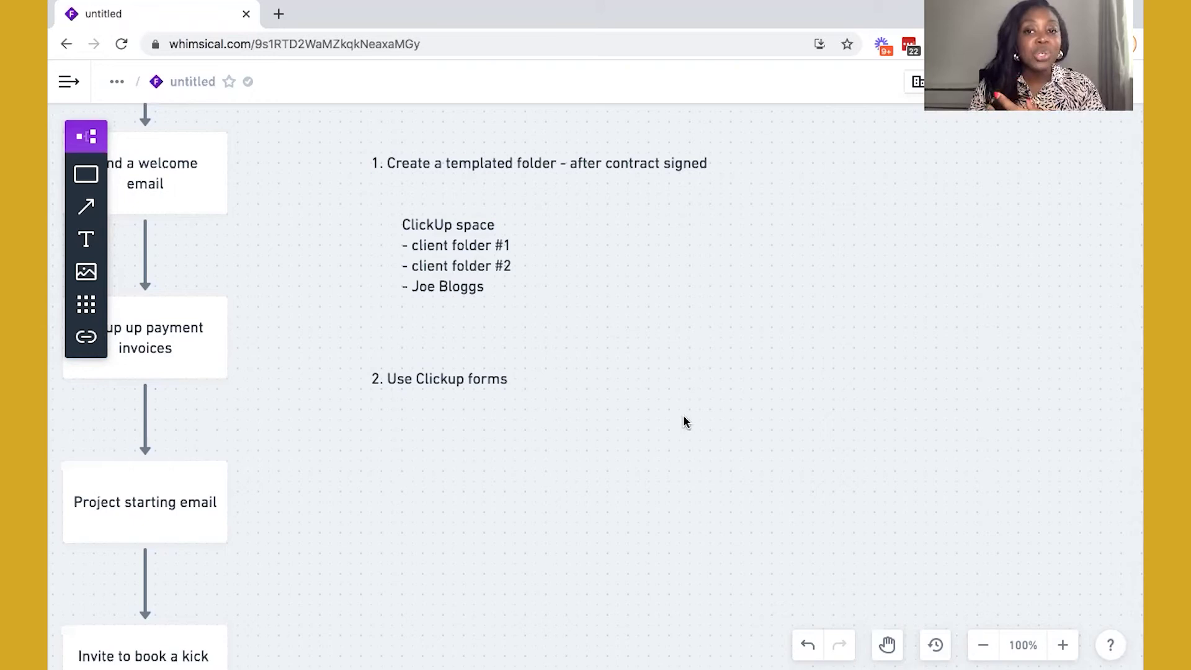
{"action": "scroll", "coordinate": [685, 422], "scroll_direction": "up", "scroll_amount": 5}
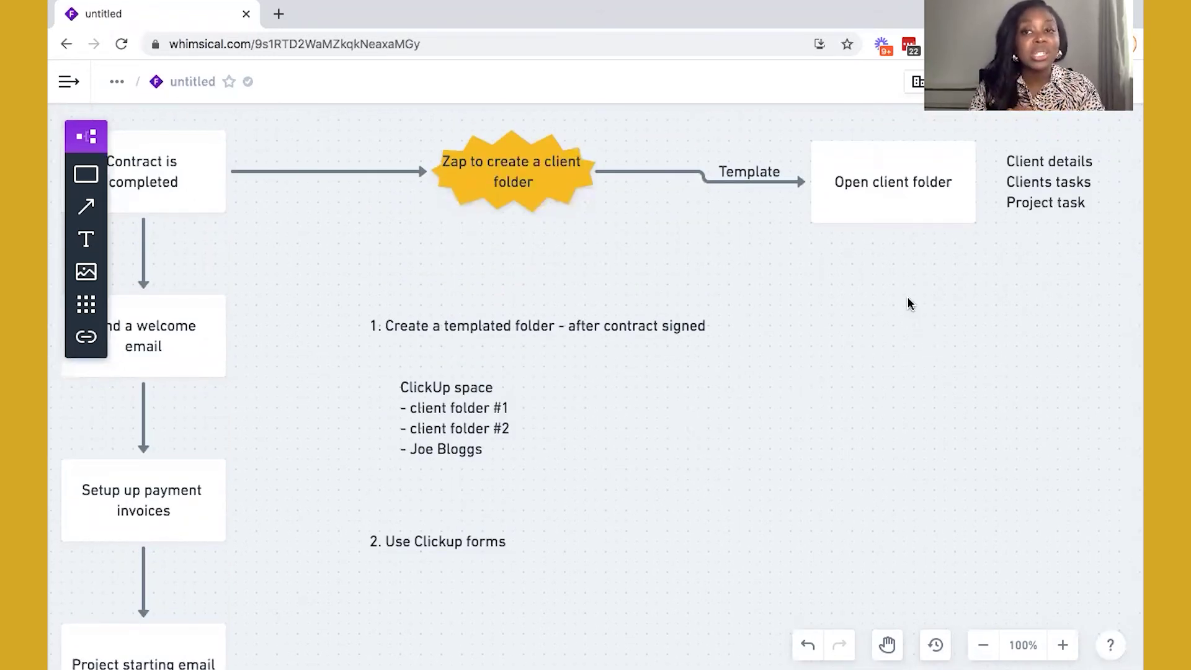
{"action": "scroll", "coordinate": [675, 455], "scroll_direction": "down", "scroll_amount": 2}
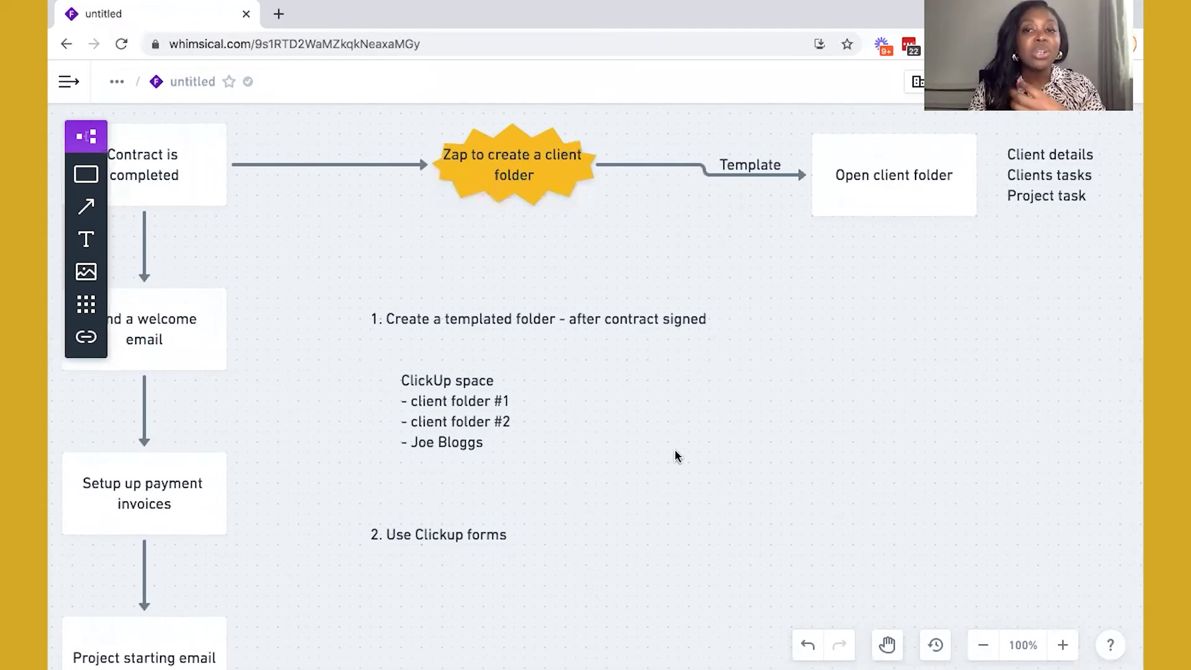
{"action": "scroll", "coordinate": [832, 152], "scroll_direction": "down", "scroll_amount": 3}
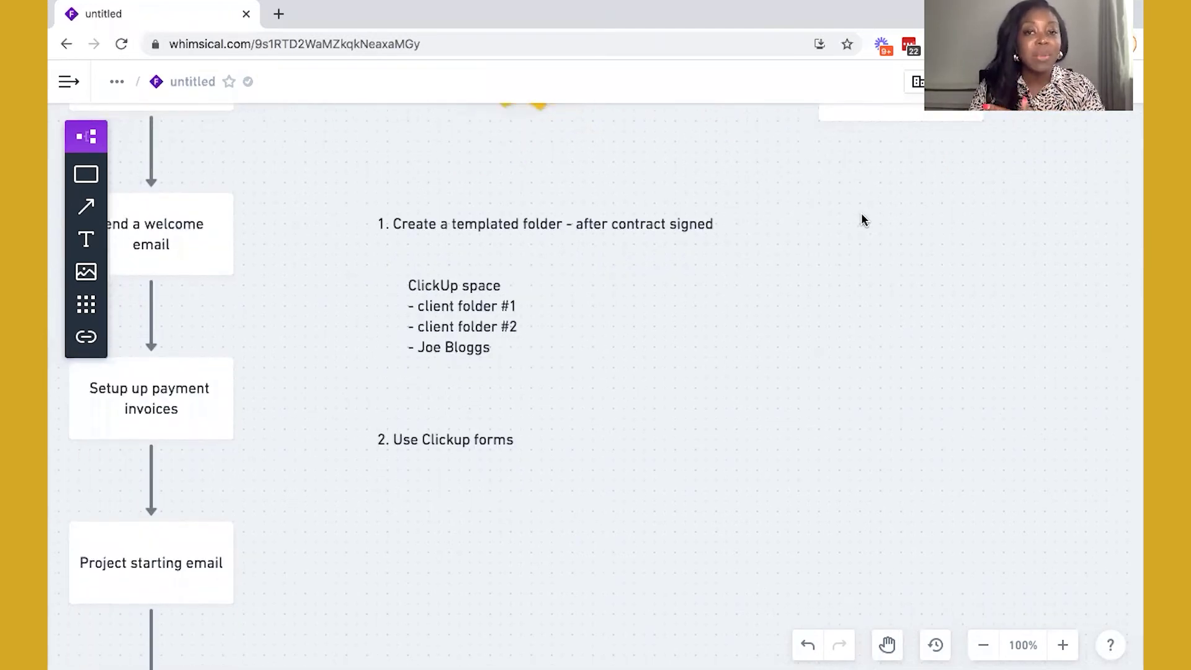
{"action": "scroll", "coordinate": [630, 324], "scroll_direction": "up", "scroll_amount": 2}
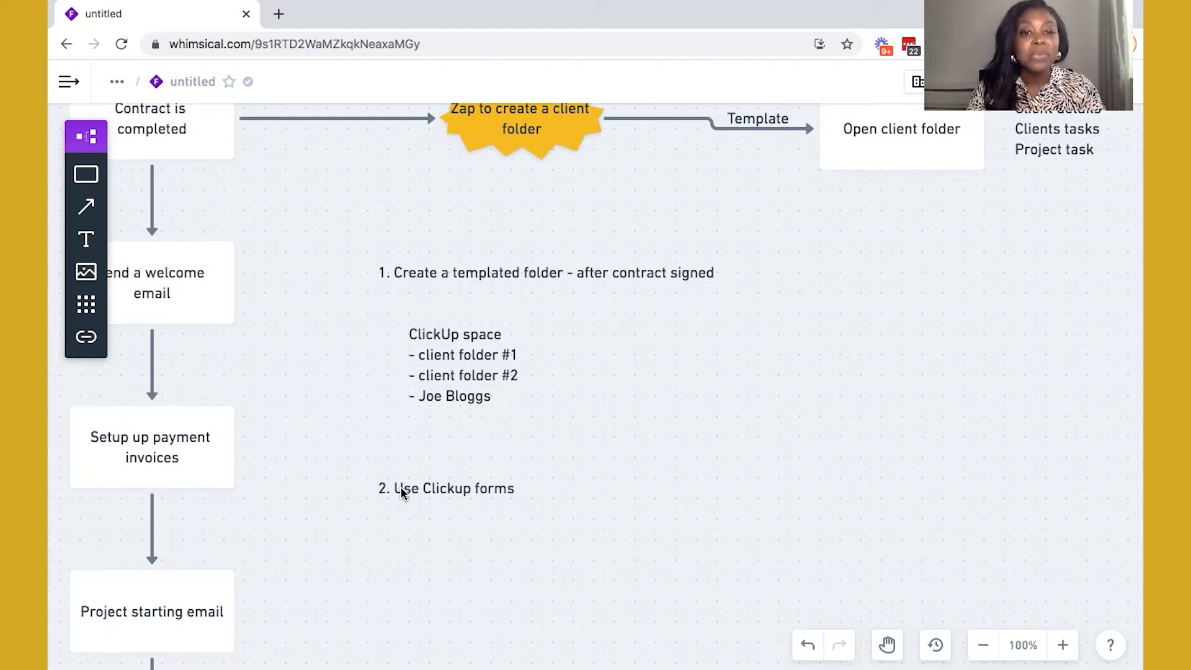
{"action": "scroll", "coordinate": [401, 490], "scroll_direction": "down", "scroll_amount": 3}
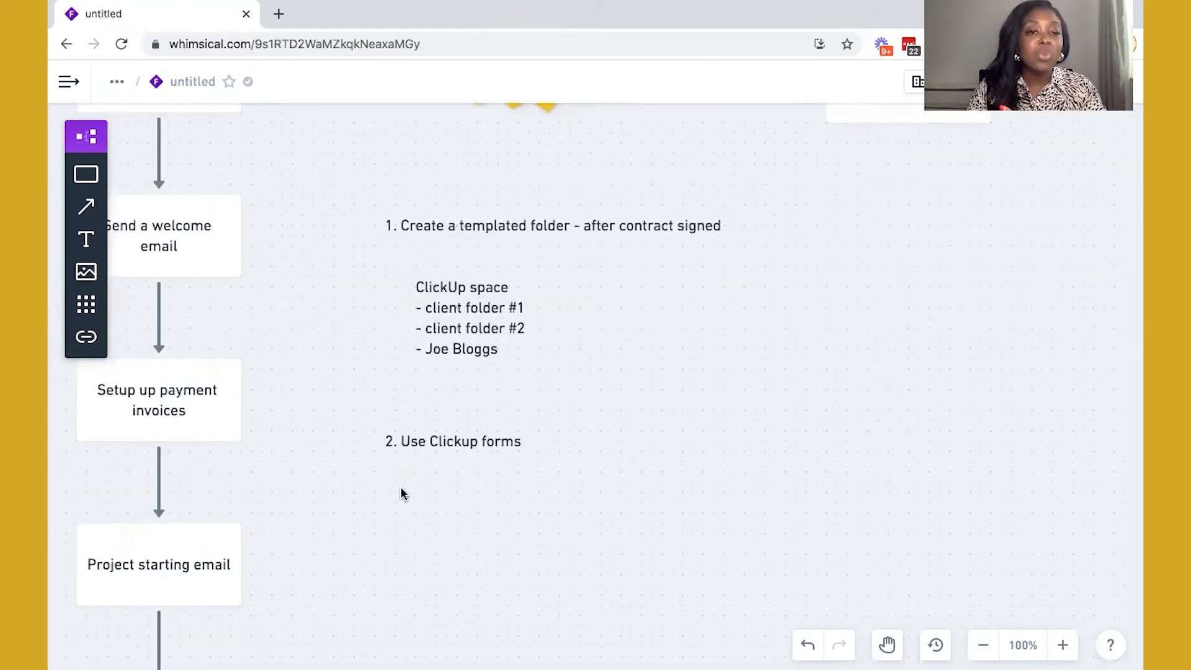
{"action": "scroll", "coordinate": [400, 490], "scroll_direction": "down", "scroll_amount": 2}
{"action": "scroll", "coordinate": [400, 490], "scroll_direction": "right", "scroll_amount": 1}
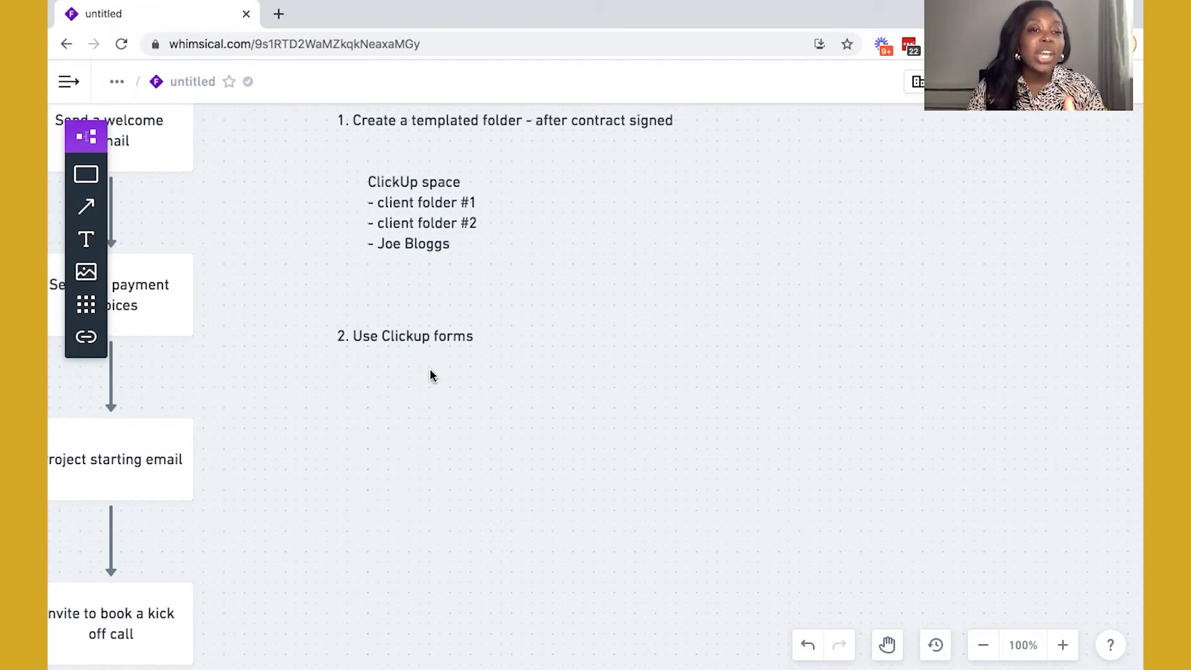
{"action": "scroll", "coordinate": [432, 372], "scroll_direction": "left", "scroll_amount": 5}
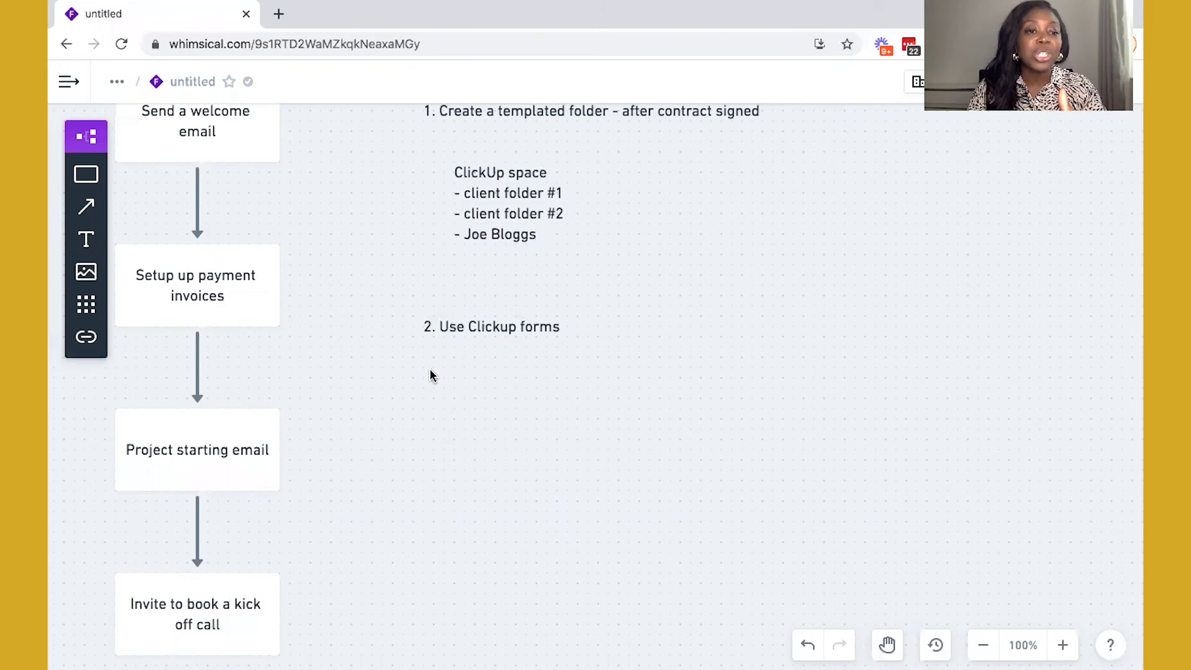
{"action": "scroll", "coordinate": [422, 407], "scroll_direction": "down", "scroll_amount": 3}
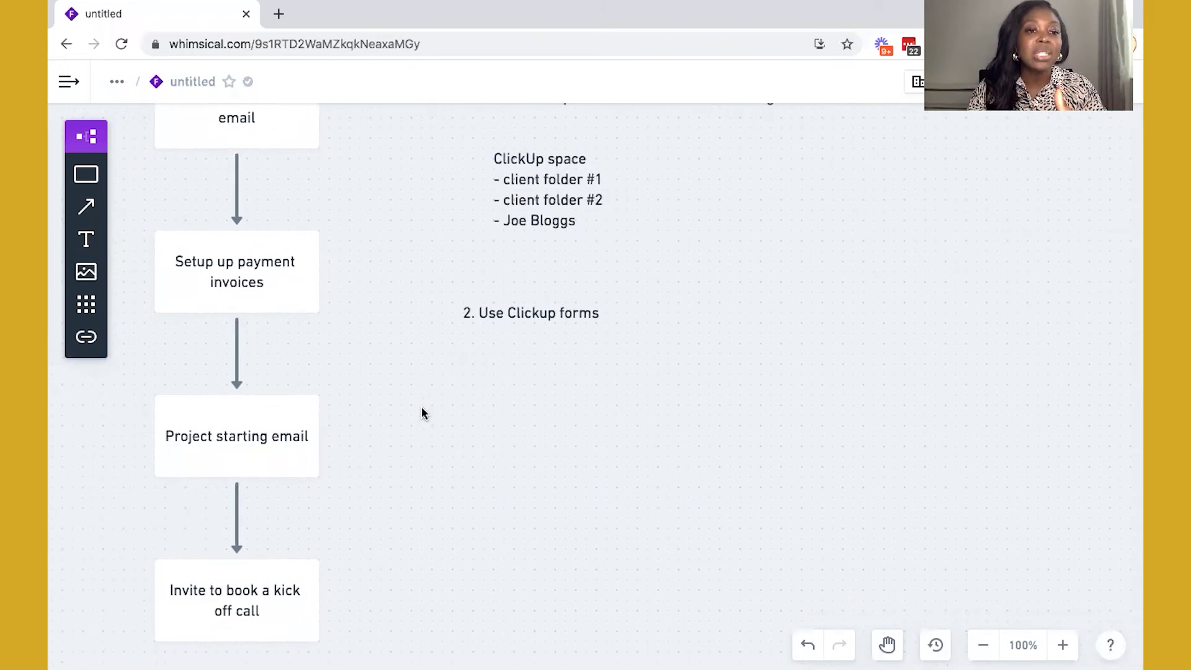
{"action": "scroll", "coordinate": [437, 382], "scroll_direction": "up", "scroll_amount": 5}
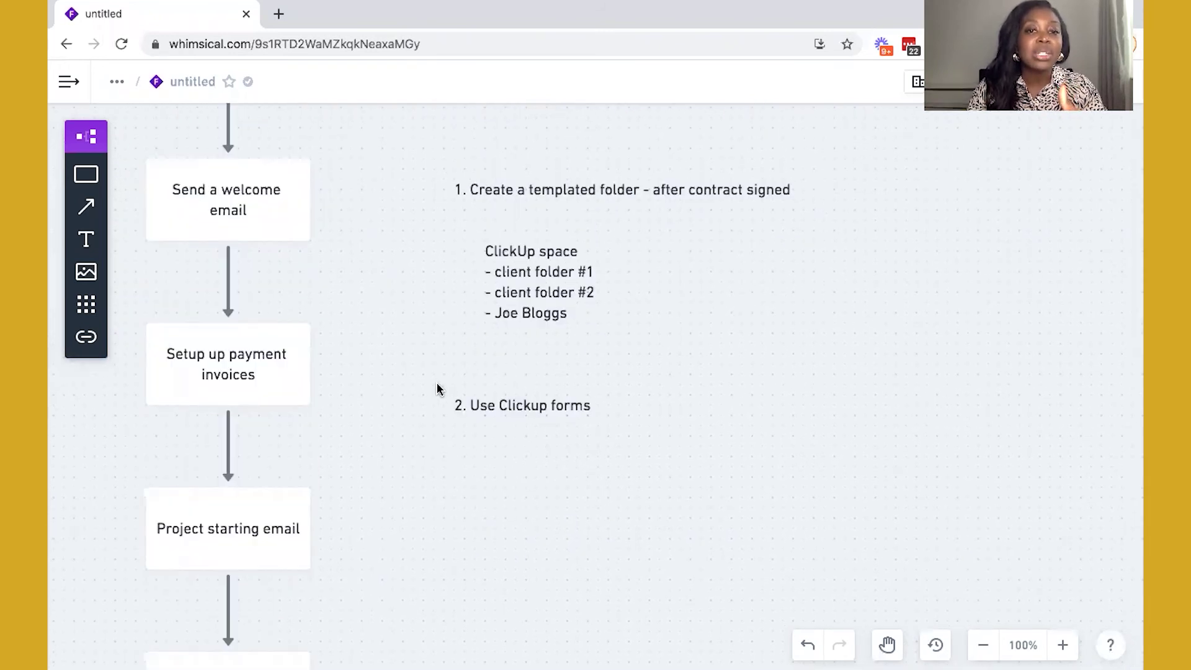
{"action": "scroll", "coordinate": [504, 192], "scroll_direction": "up", "scroll_amount": 2}
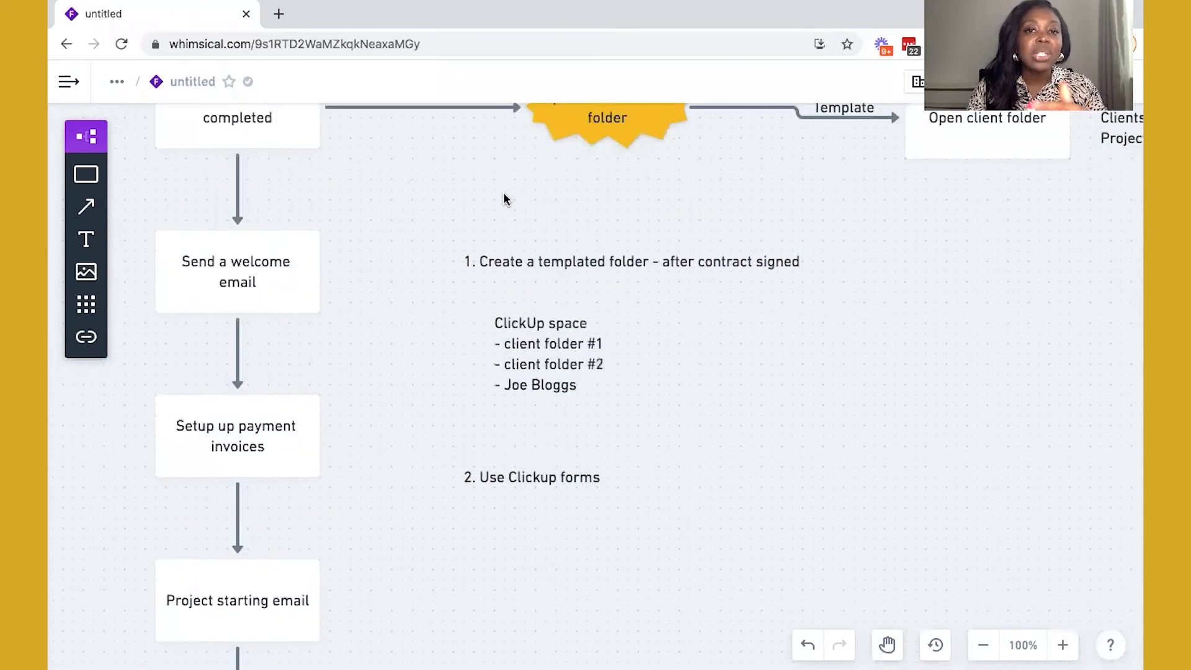
Step: Move the templated-folder note directly under the Zap star
{"action": "left_click_drag", "start_coordinate": [457, 235], "coordinate": [575, 397]}
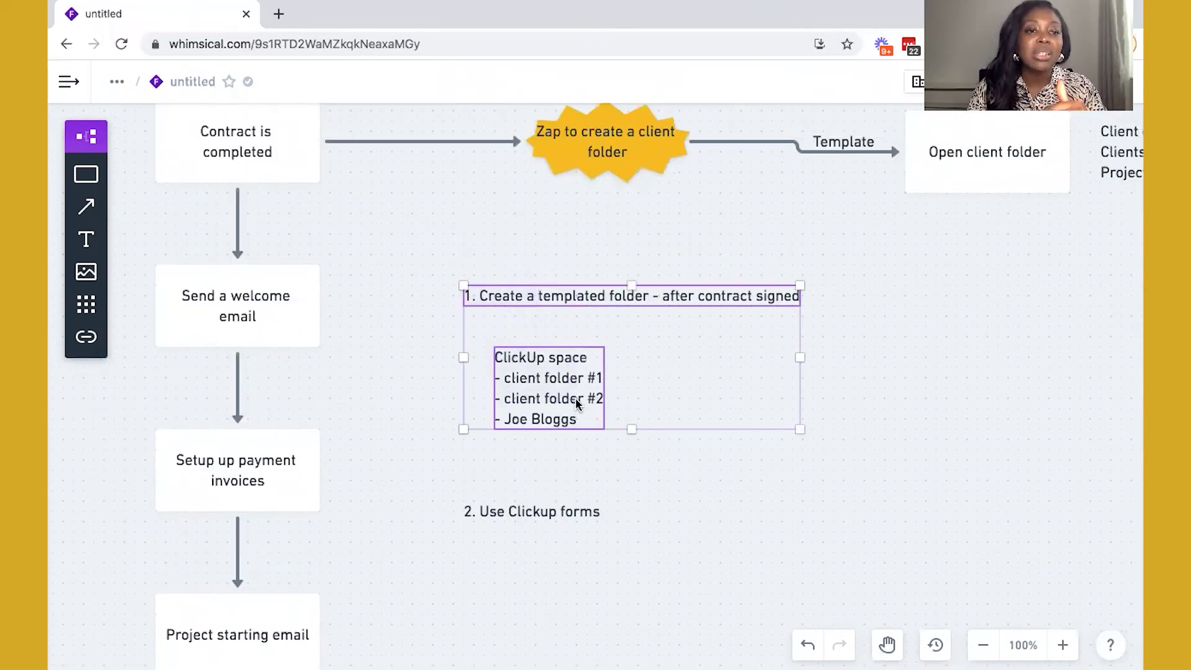
{"action": "scroll", "coordinate": [635, 394], "scroll_direction": "up", "scroll_amount": 3}
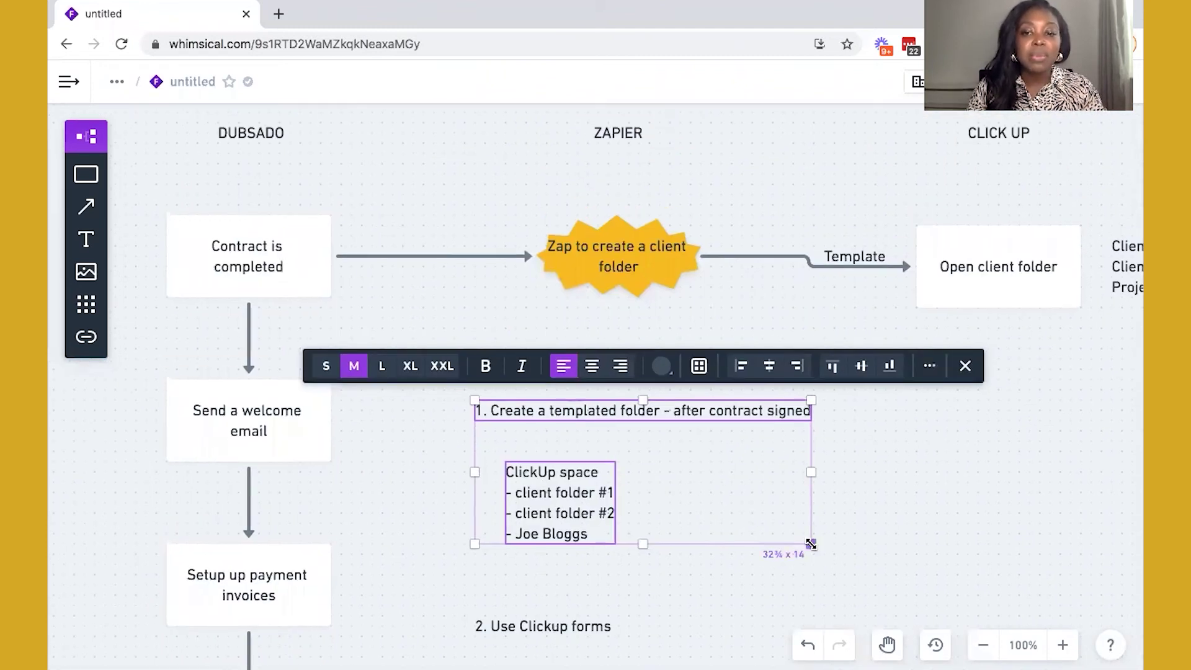
{"action": "left_click_drag", "start_coordinate": [810, 543], "coordinate": [691, 591]}
{"action": "key", "text": "ctrl+z"}
{"action": "left_click_drag", "start_coordinate": [643, 490], "coordinate": [582, 385]}
Step: Shrink the ClickUp space list to size S and place it beside the Template arrow
{"action": "left_click", "coordinate": [352, 540]}
{"action": "key", "text": "Escape"}
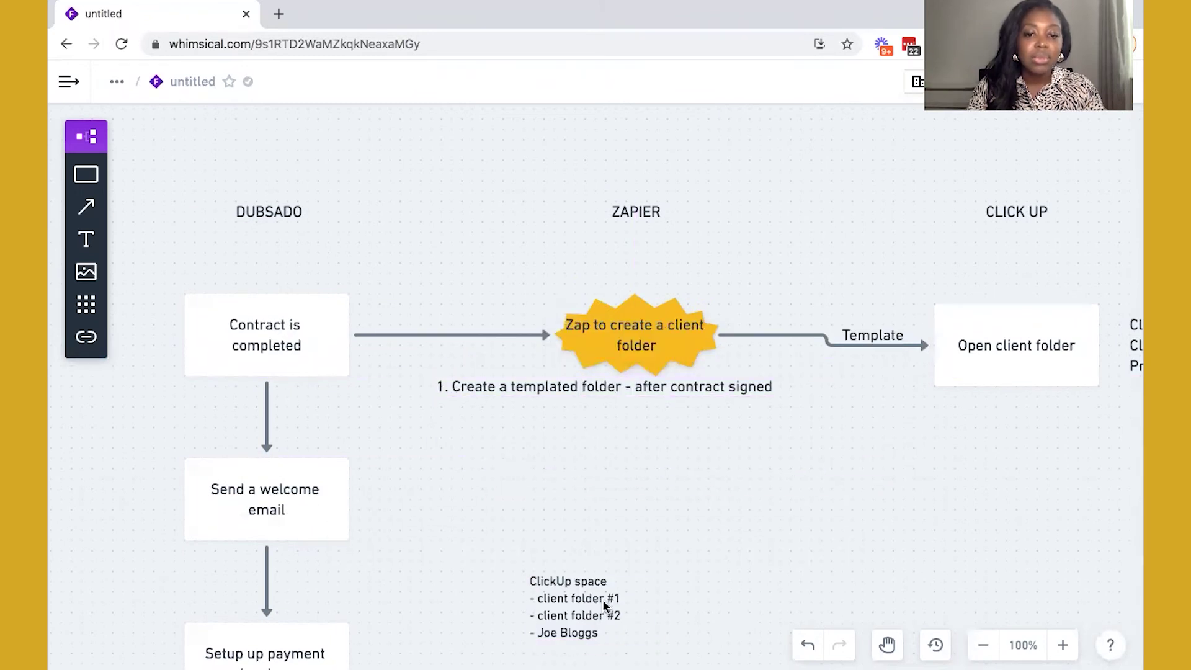
{"action": "left_click_drag", "start_coordinate": [571, 472], "coordinate": [869, 363]}
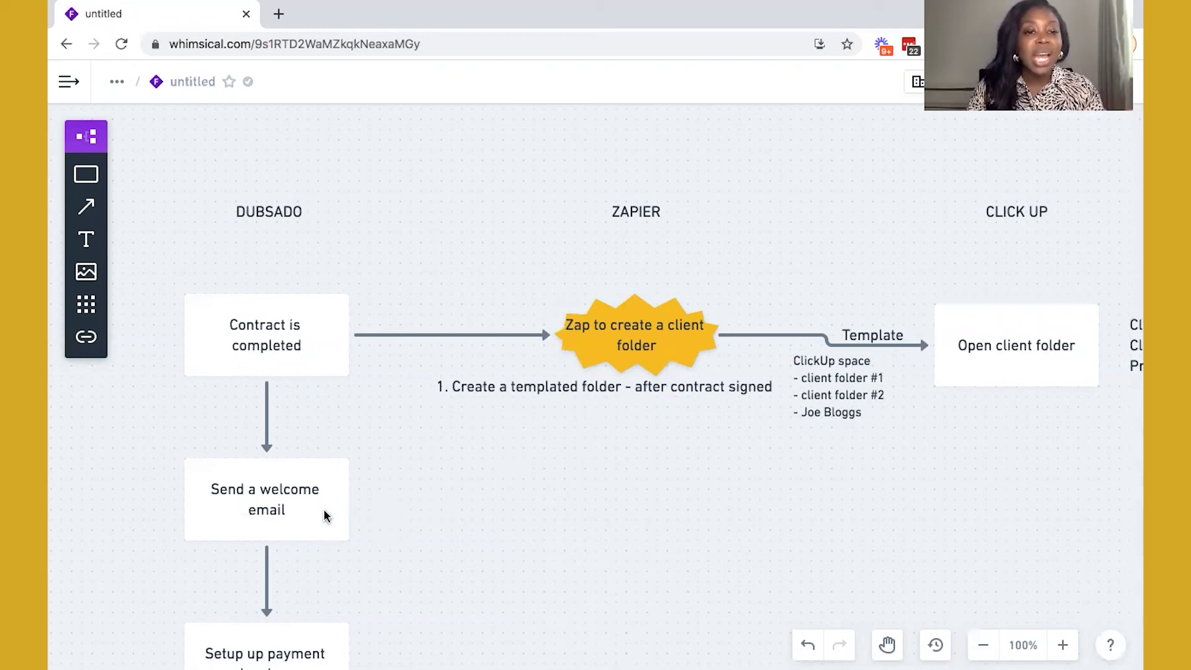
Step: Add a two-line 'Add ClickUp / Intake form' note beside Send a welcome email
{"action": "left_click", "coordinate": [86, 239]}
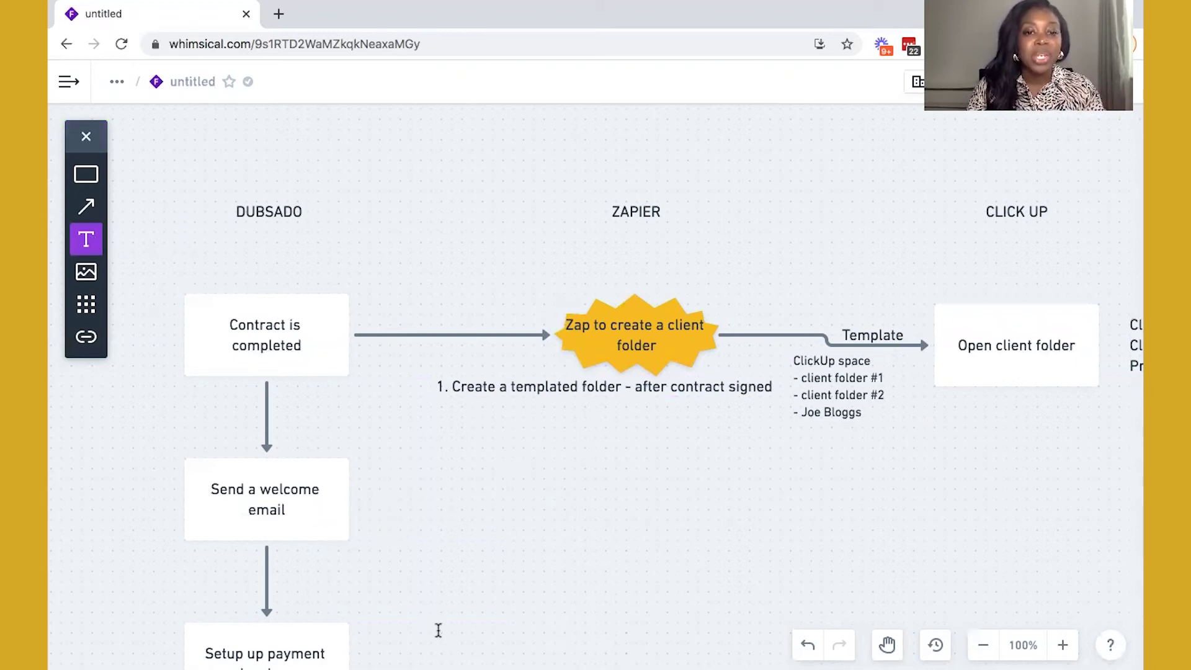
{"action": "left_click", "coordinate": [384, 489]}
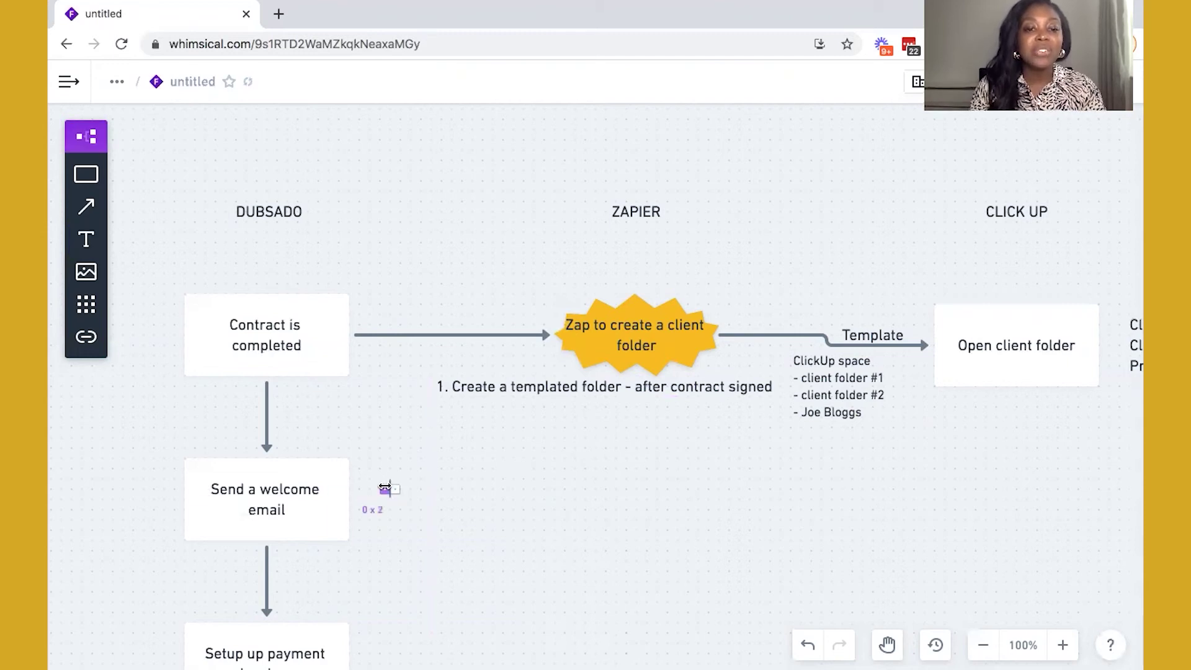
{"action": "type", "text": "Add "}
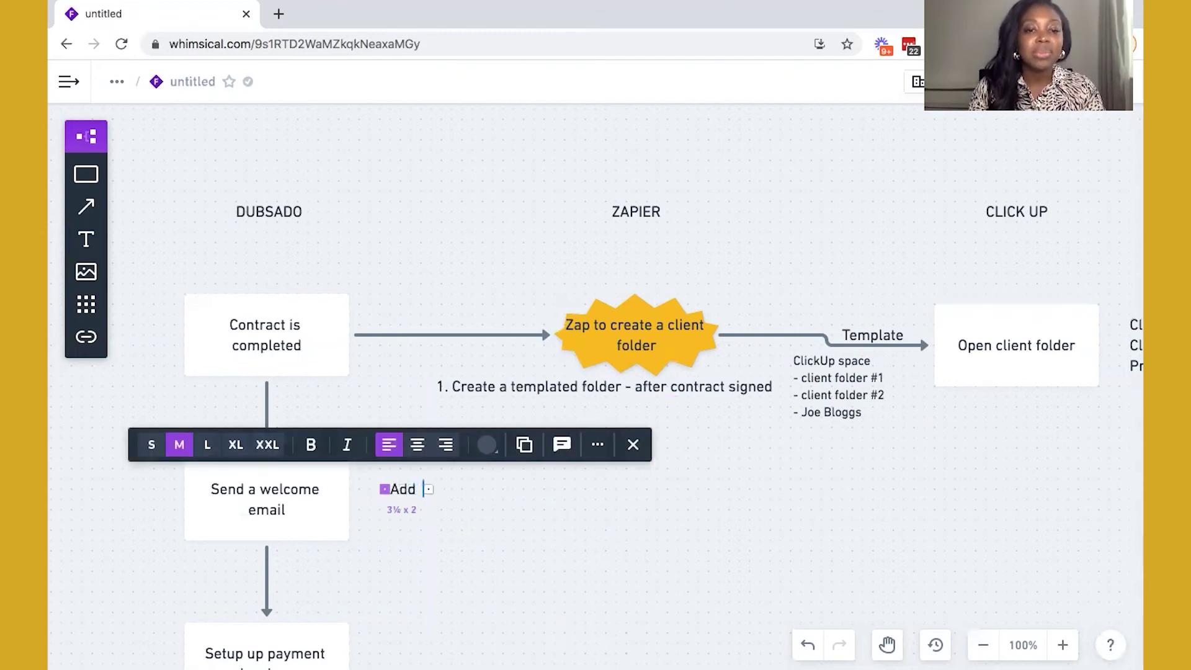
{"action": "type", "text": "ClikUp"}
{"action": "key", "text": "Return"}
{"action": "type", "text": "Intake form"}
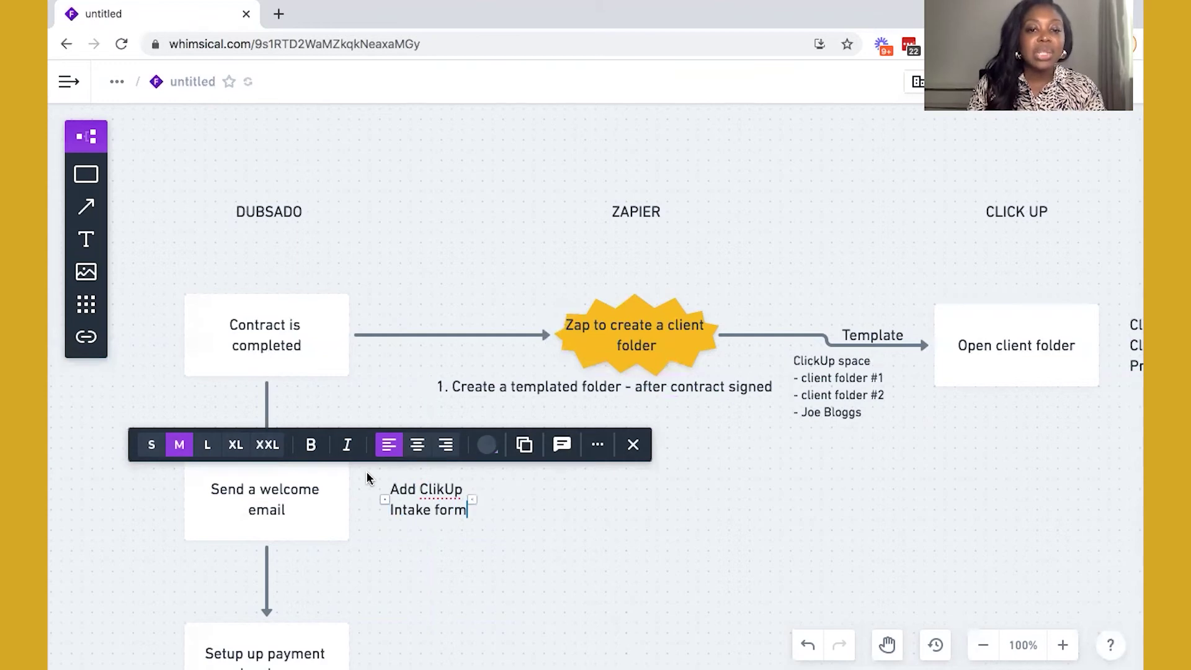
{"action": "key", "text": "Escape"}
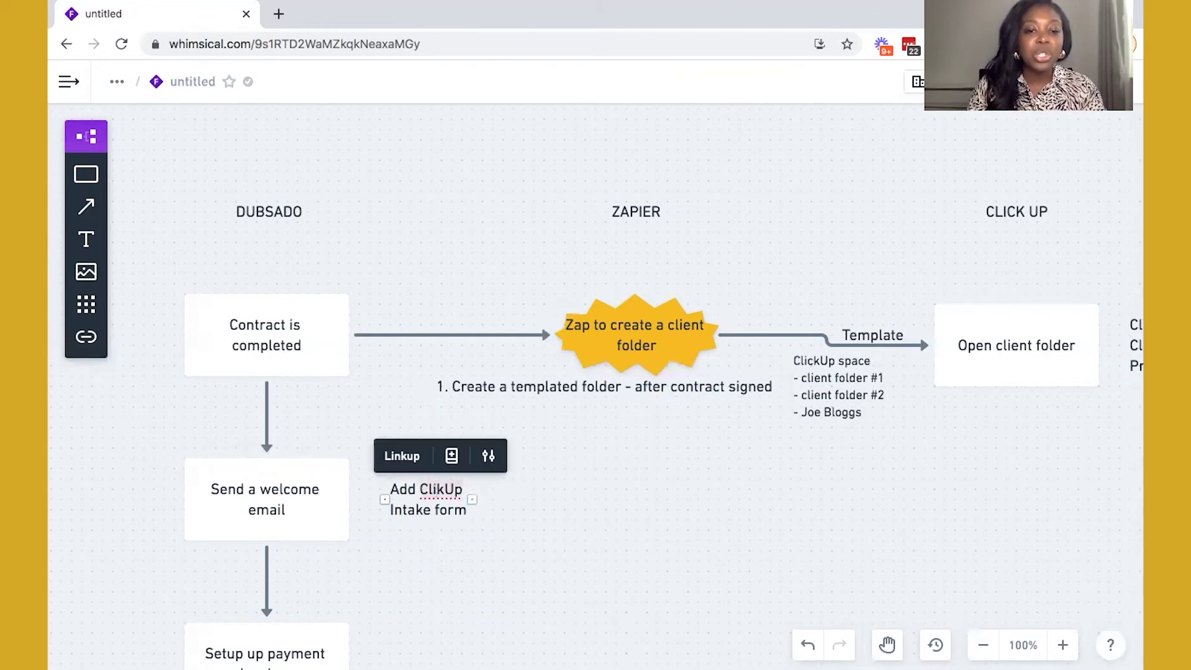
Step: Correct the 'ClikUp' typo to 'ClickUp' and nudge the note closer to the welcome step
{"action": "left_click", "coordinate": [442, 490]}
{"action": "type", "text": "c"}
{"action": "left_click", "coordinate": [516, 508]}
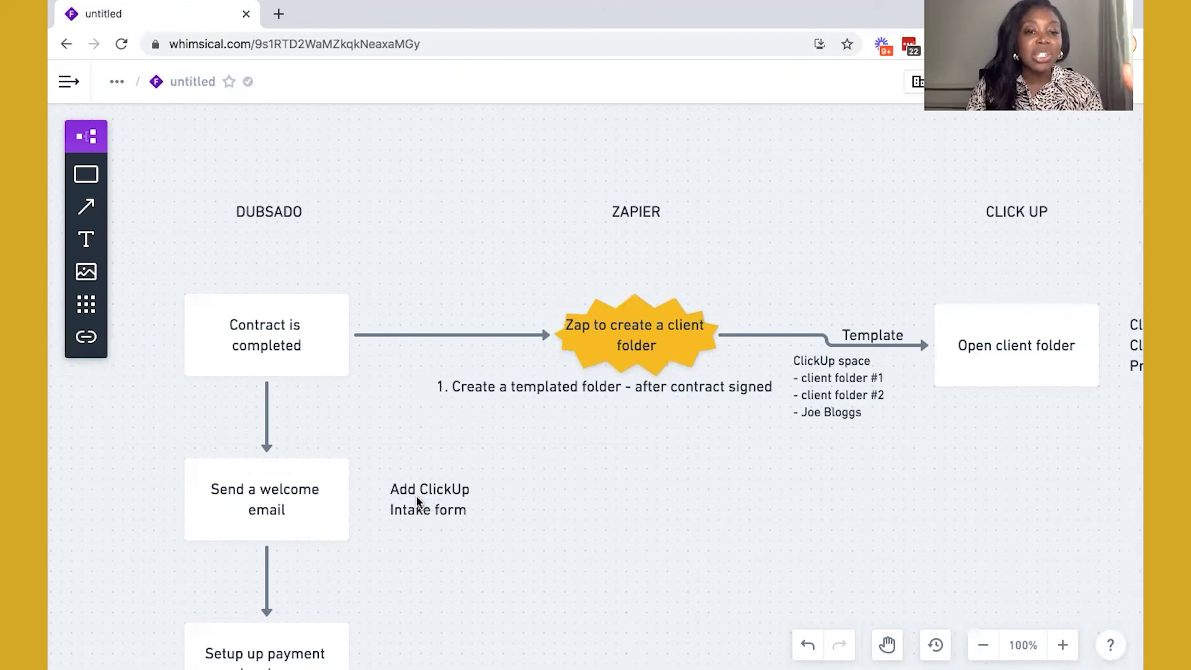
{"action": "left_click_drag", "start_coordinate": [415, 495], "coordinate": [375, 516]}
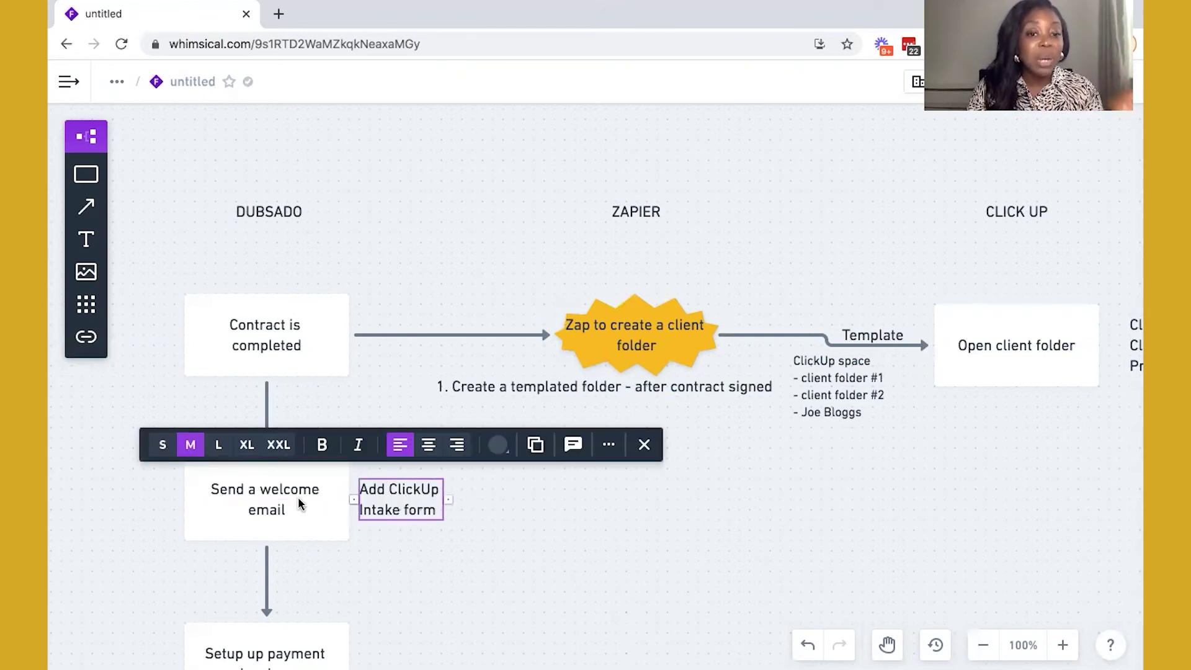
{"action": "left_click", "coordinate": [497, 523]}
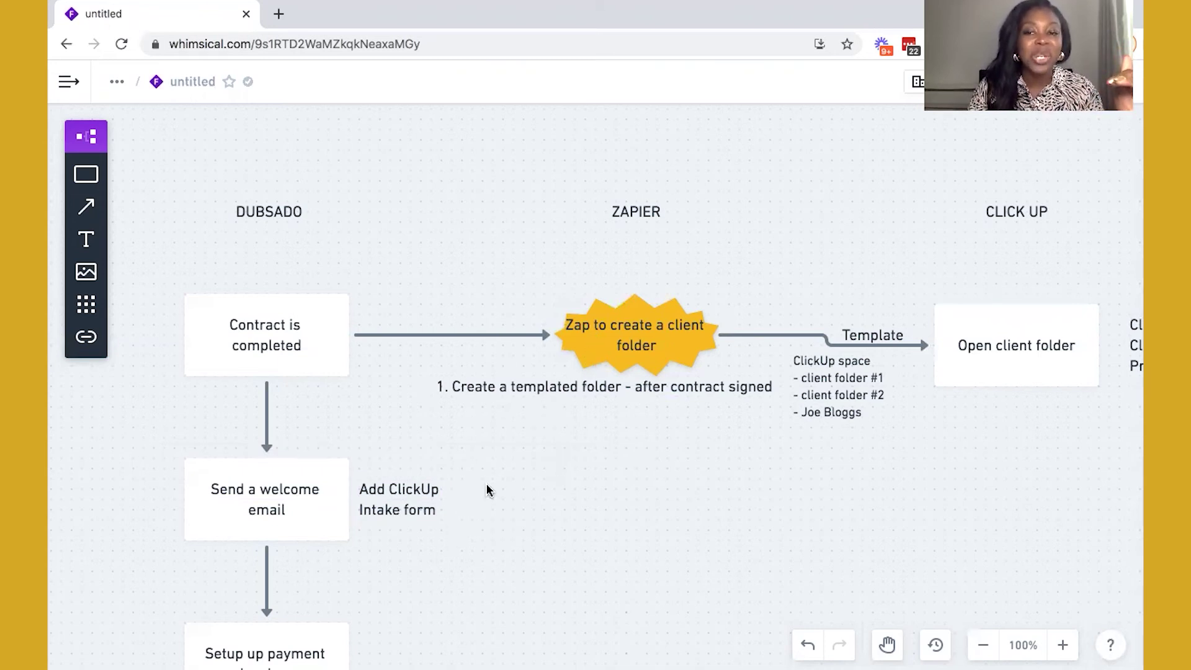
{"action": "left_click", "coordinate": [423, 500]}
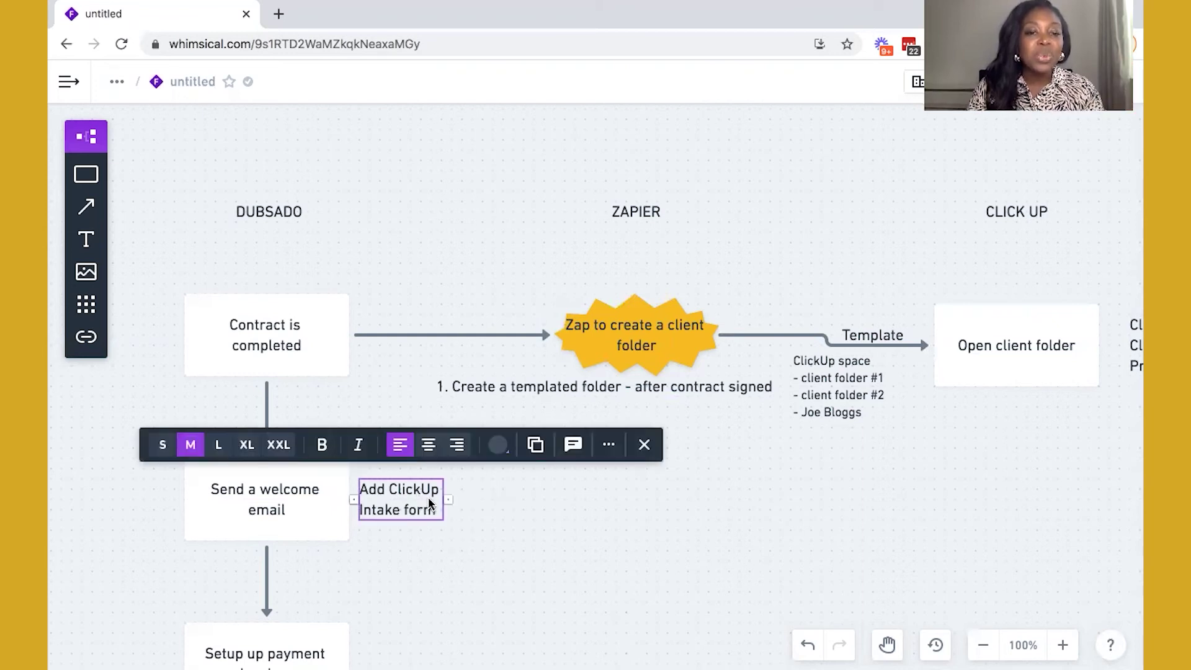
{"action": "left_click", "coordinate": [619, 500]}
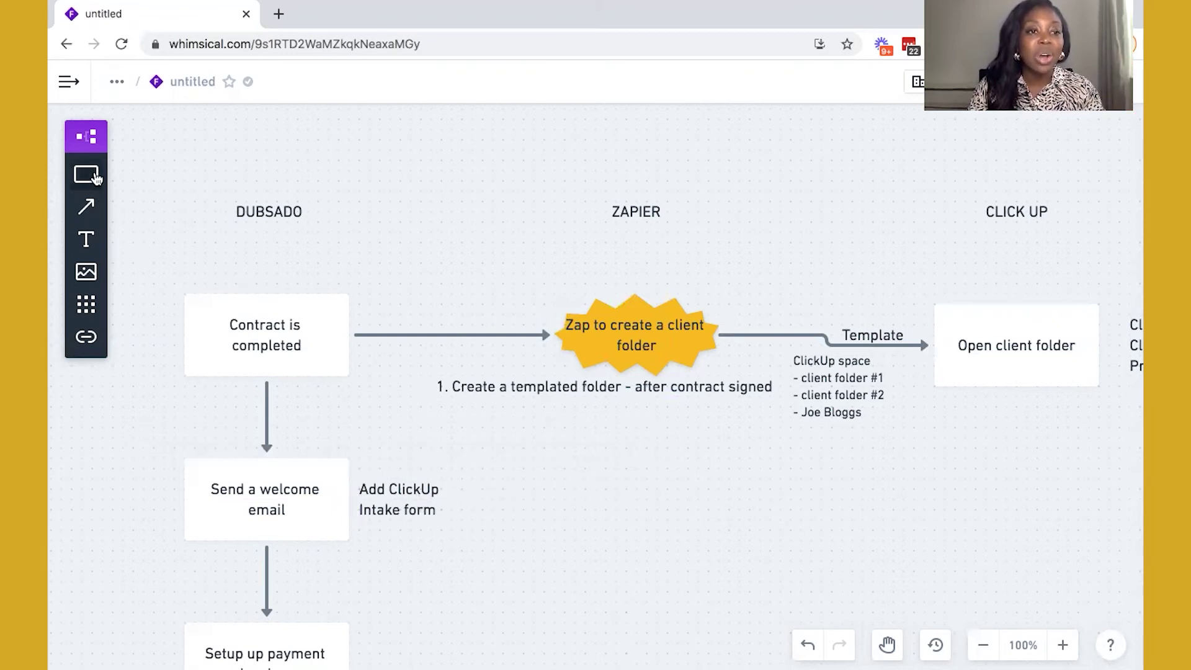
Step: Add a 'Creates a task' box under Open client folder and shift the intake-form note right under ZAPIER
{"action": "left_click", "coordinate": [87, 174]}
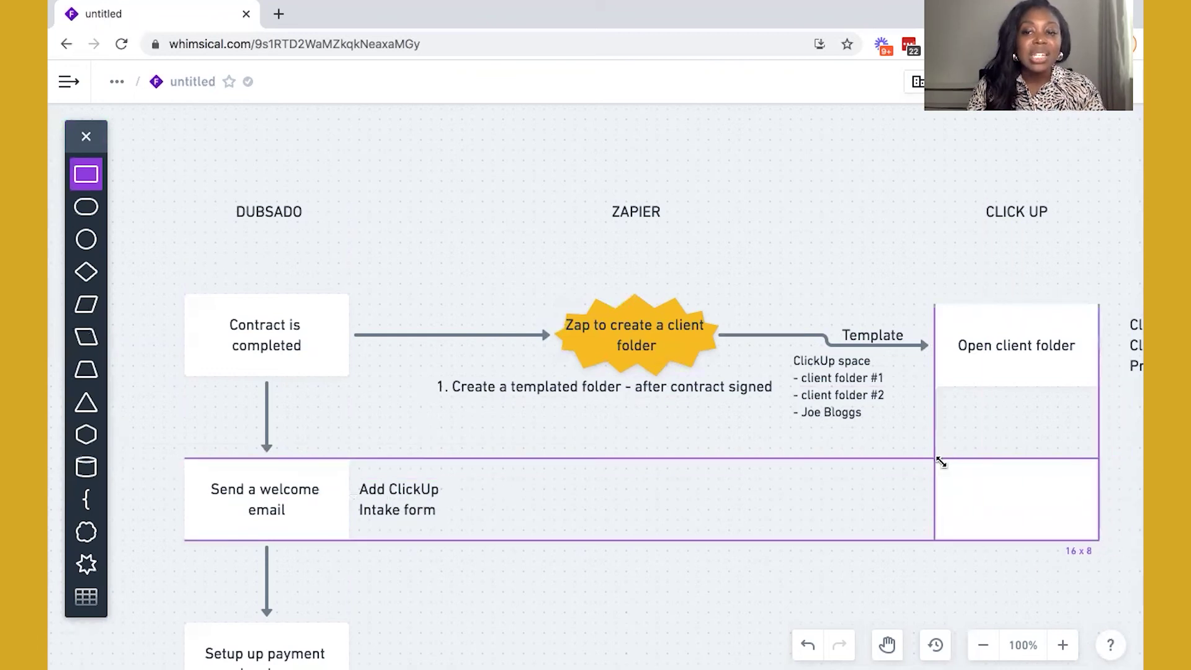
{"action": "left_click", "coordinate": [938, 461]}
{"action": "left_click", "coordinate": [990, 503]}
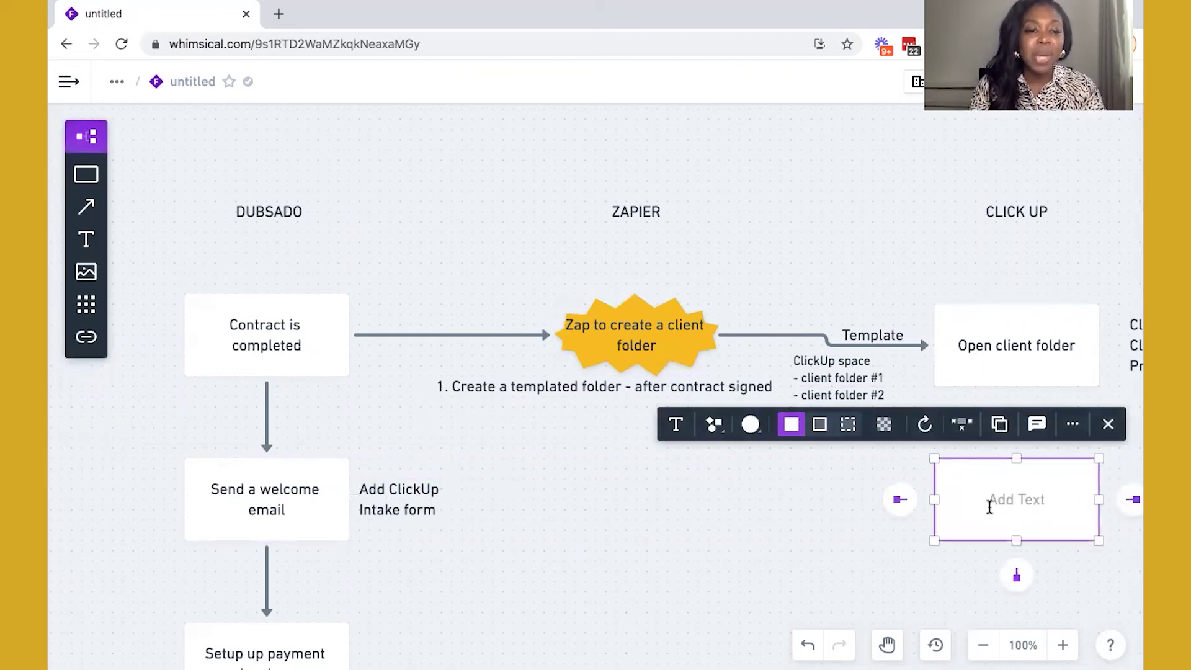
{"action": "type", "text": "cREATE"}
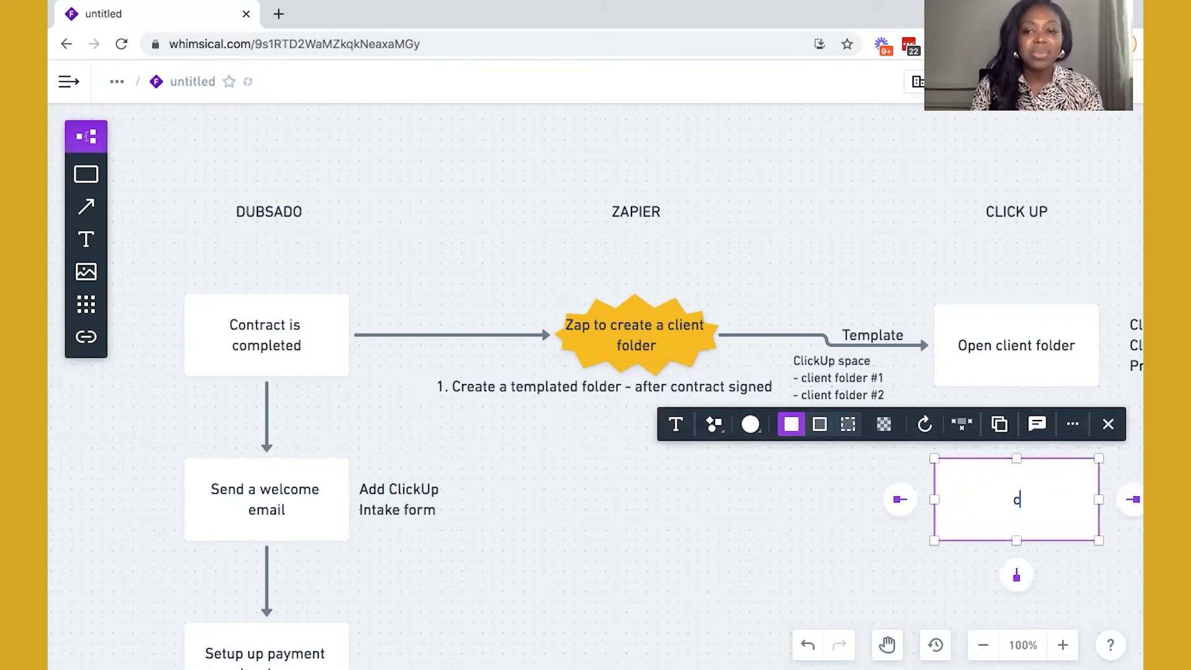
{"action": "double_click", "coordinate": [1003, 510]}
{"action": "type", "text": "Creates a task"}
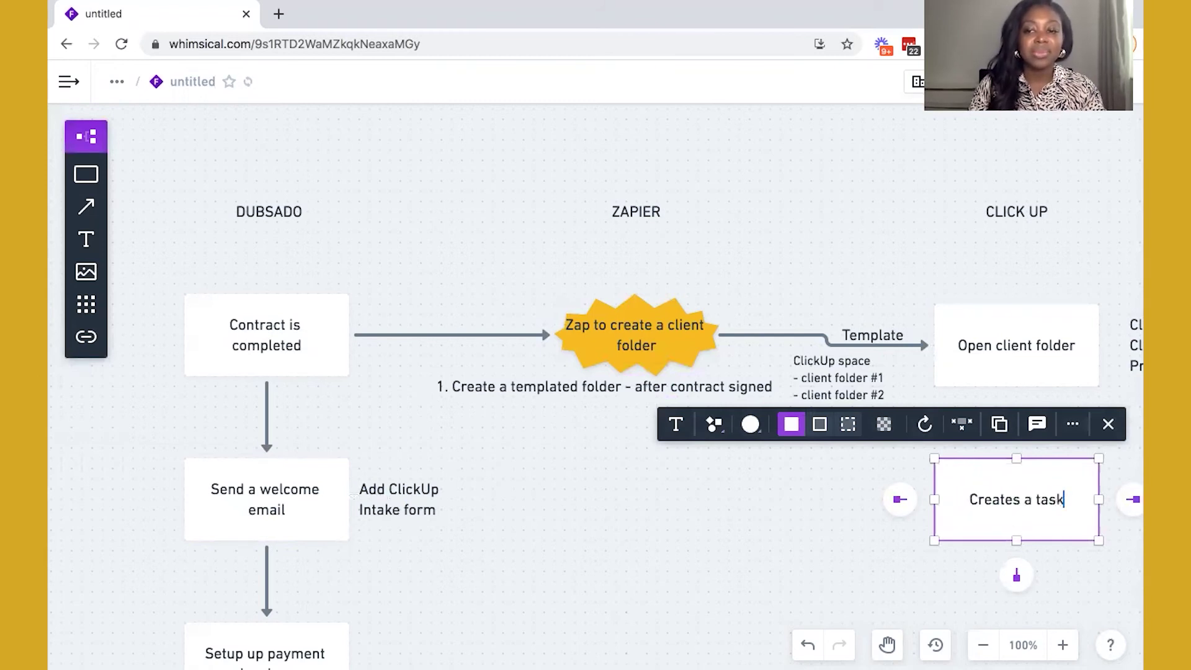
{"action": "left_click", "coordinate": [802, 483]}
{"action": "left_click_drag", "start_coordinate": [404, 497], "coordinate": [640, 500]}
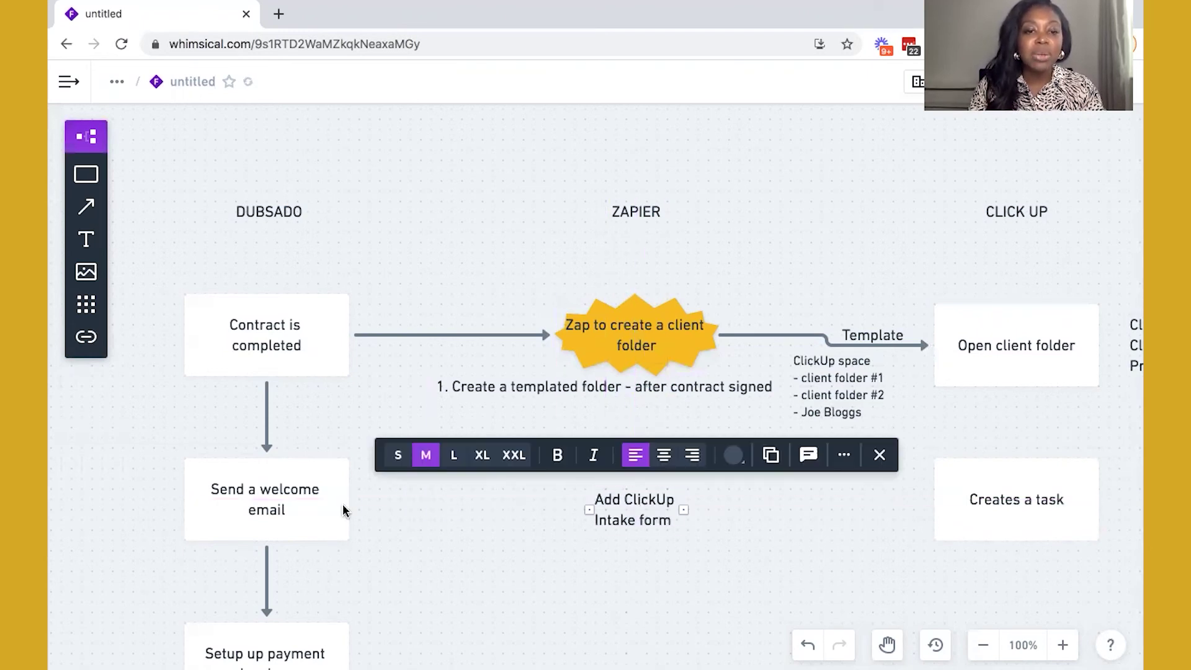
Step: Connect Send a welcome email to the intake-form note and widen that note's text box
{"action": "left_click", "coordinate": [327, 511]}
{"action": "left_click_drag", "start_coordinate": [385, 500], "coordinate": [630, 505]}
{"action": "left_click", "coordinate": [630, 506]}
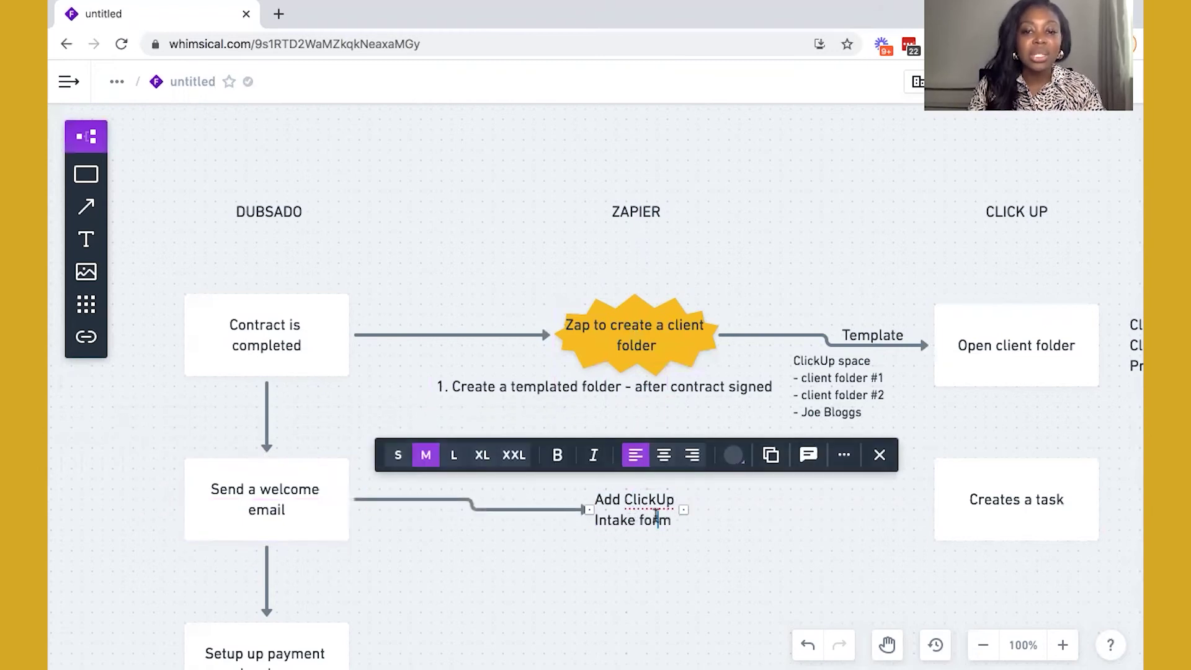
{"action": "key", "text": "Escape"}
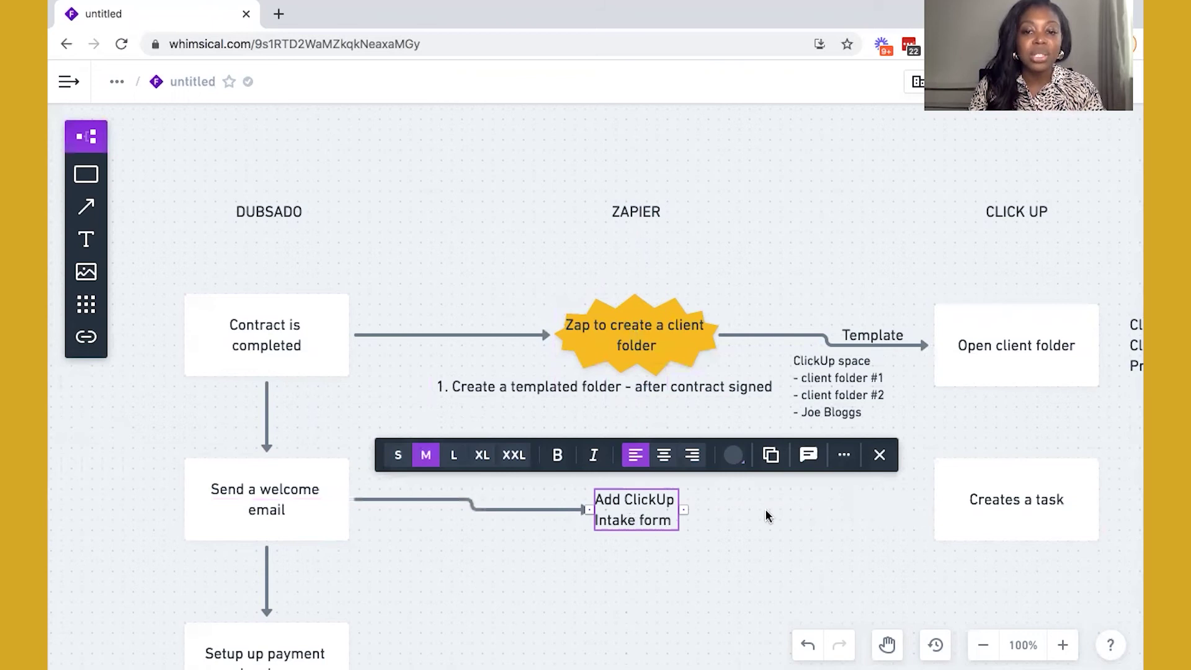
{"action": "mouse_move", "coordinate": [680, 510]}
{"action": "left_mouse_down"}
{"action": "mouse_move", "coordinate": [717, 517]}
{"action": "mouse_move", "coordinate": [691, 519]}
{"action": "left_mouse_up"}
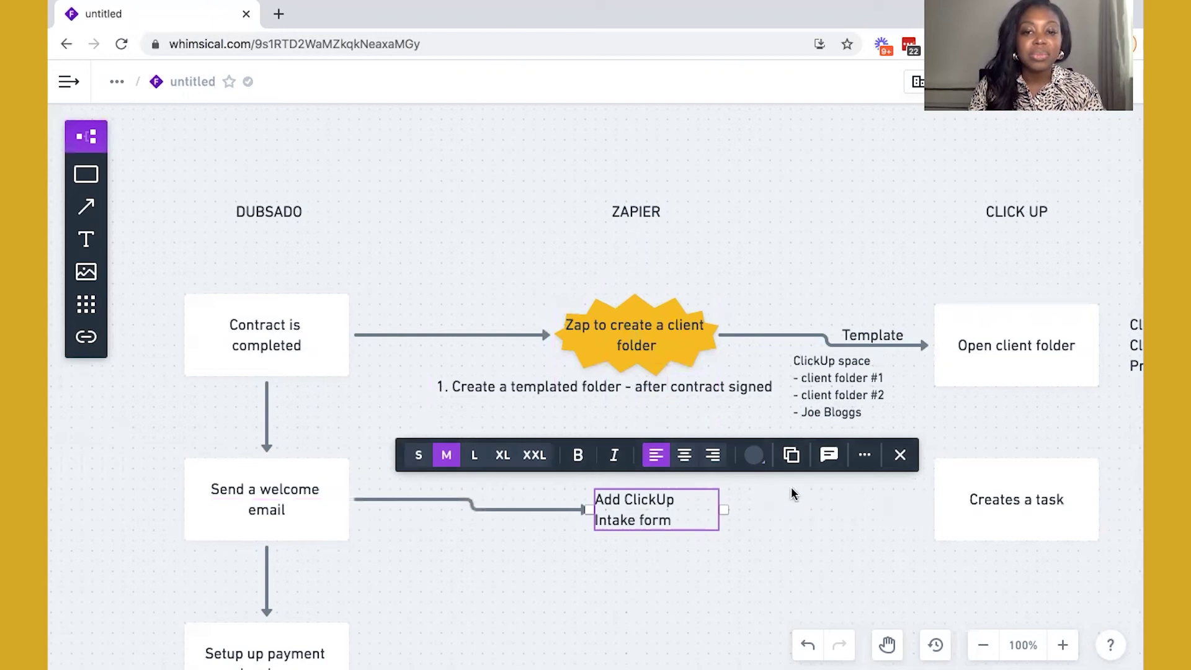
{"action": "left_click", "coordinate": [719, 559]}
Step: Draw a connector from the intake-form note to the Creates a task box
{"action": "left_click", "coordinate": [948, 523]}
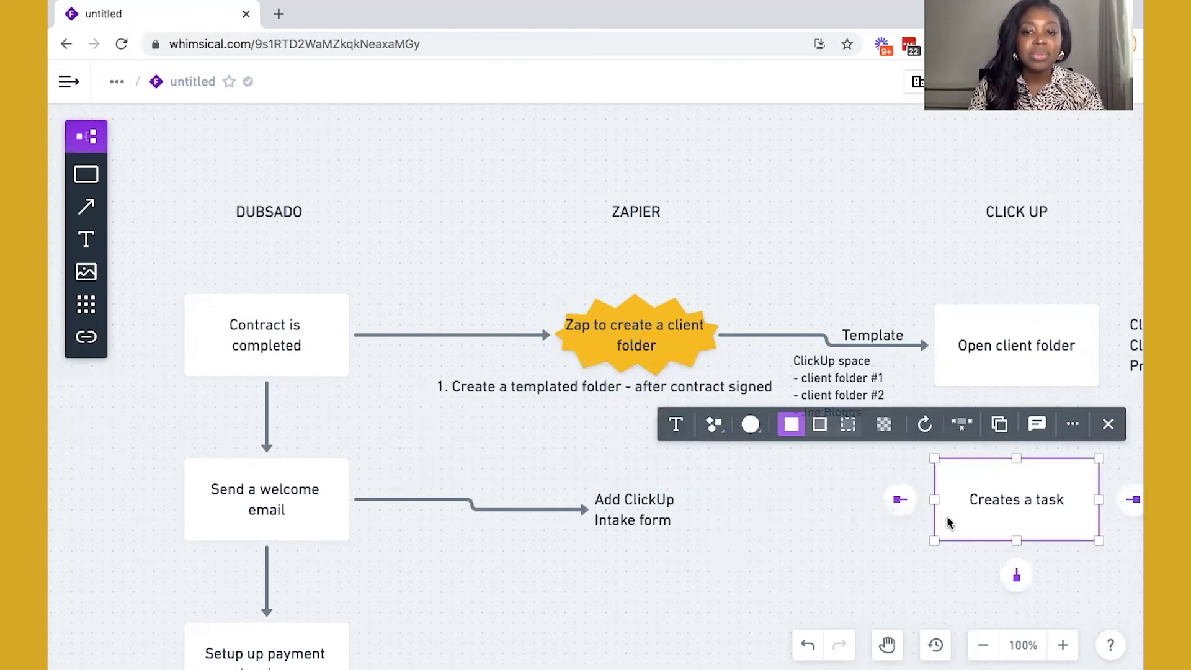
{"action": "left_click", "coordinate": [549, 562]}
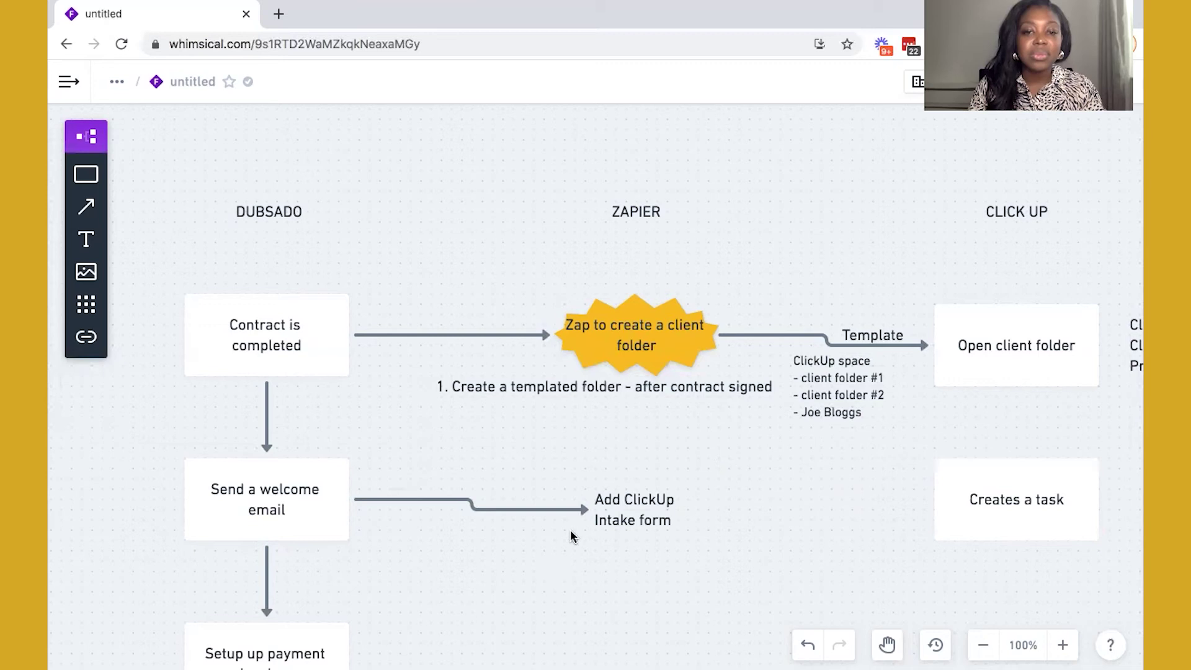
{"action": "left_click", "coordinate": [81, 219]}
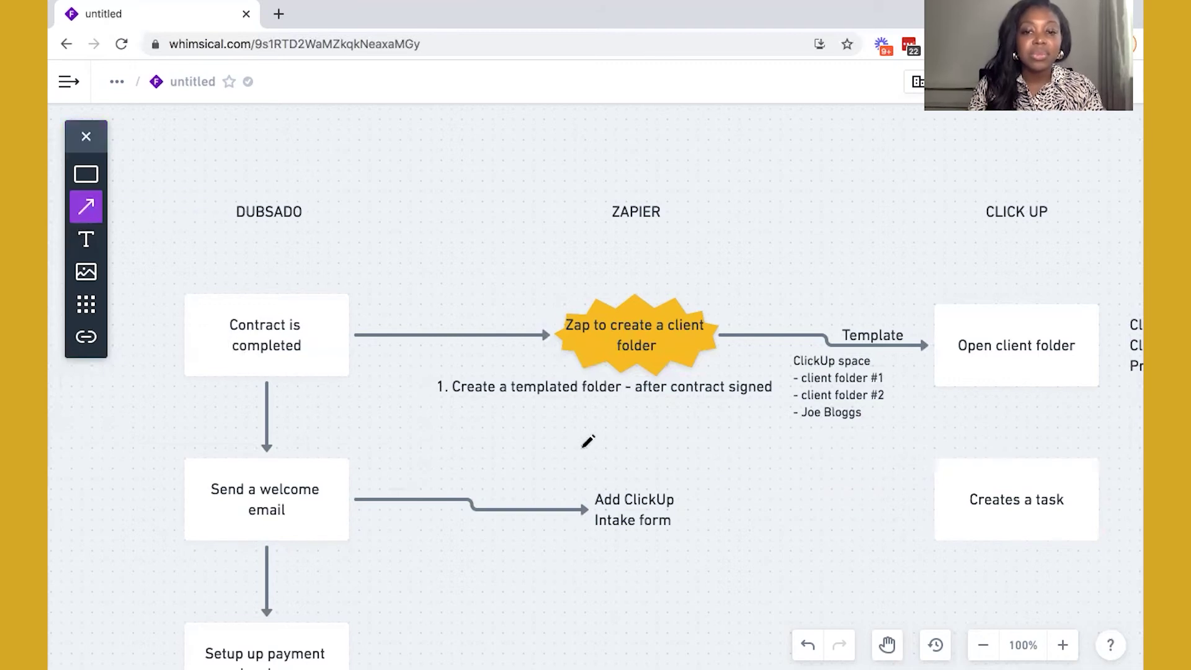
{"action": "left_click_drag", "start_coordinate": [718, 501], "coordinate": [940, 490]}
{"action": "left_click", "coordinate": [665, 580]}
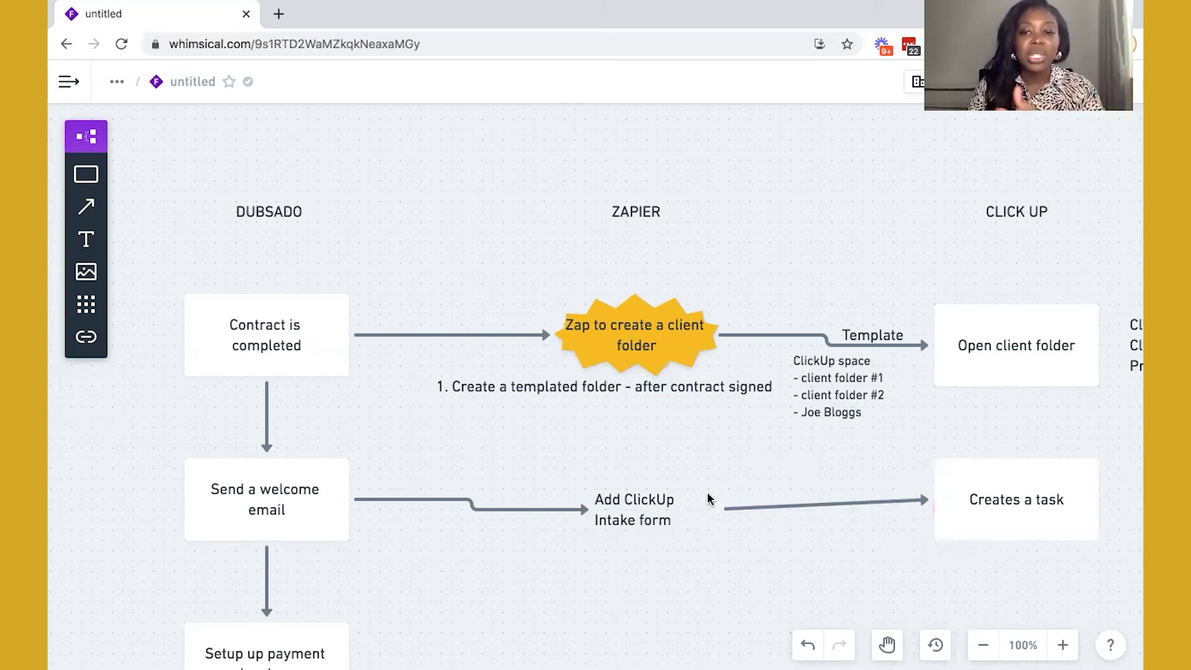
Step: Move the '2. Use Clickup forms' note up directly beneath step 1
{"action": "scroll", "coordinate": [709, 499], "scroll_direction": "down", "scroll_amount": 3}
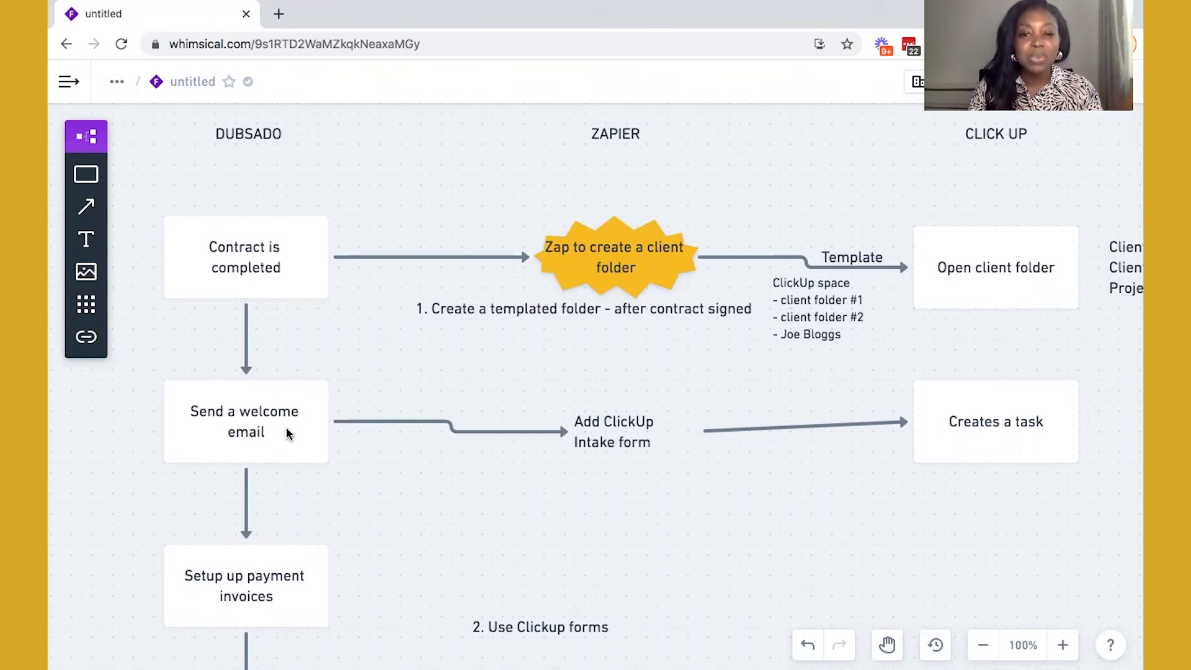
{"action": "scroll", "coordinate": [699, 465], "scroll_direction": "down", "scroll_amount": 3}
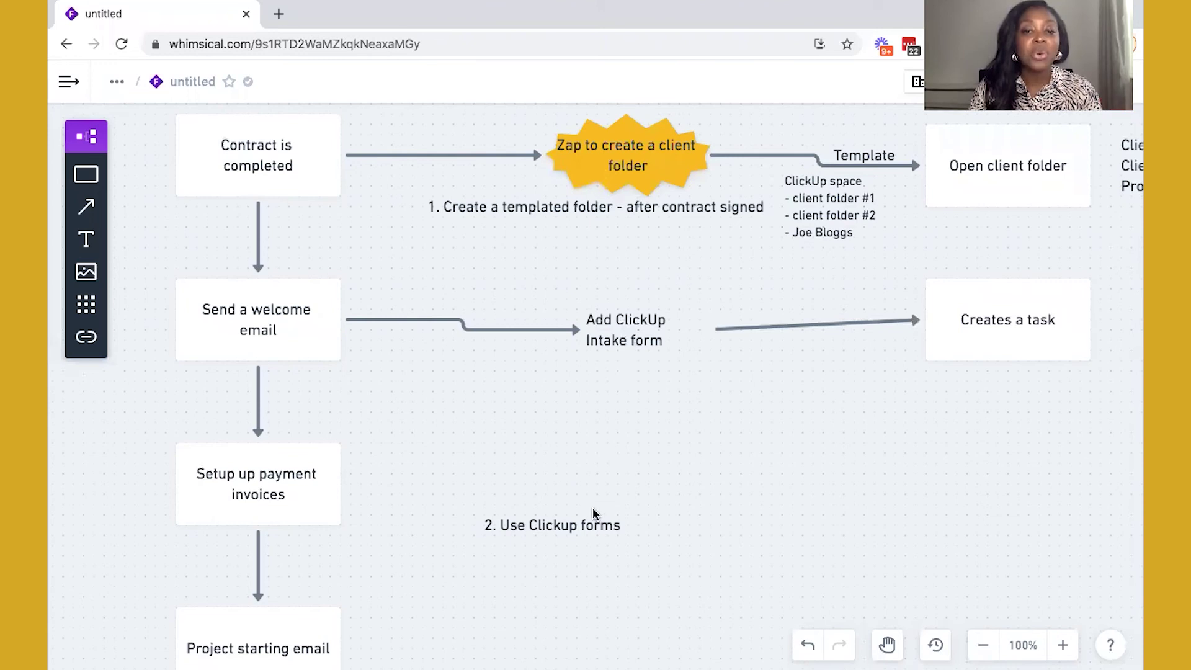
{"action": "left_click", "coordinate": [582, 522]}
{"action": "left_click_drag", "start_coordinate": [582, 522], "coordinate": [515, 265]}
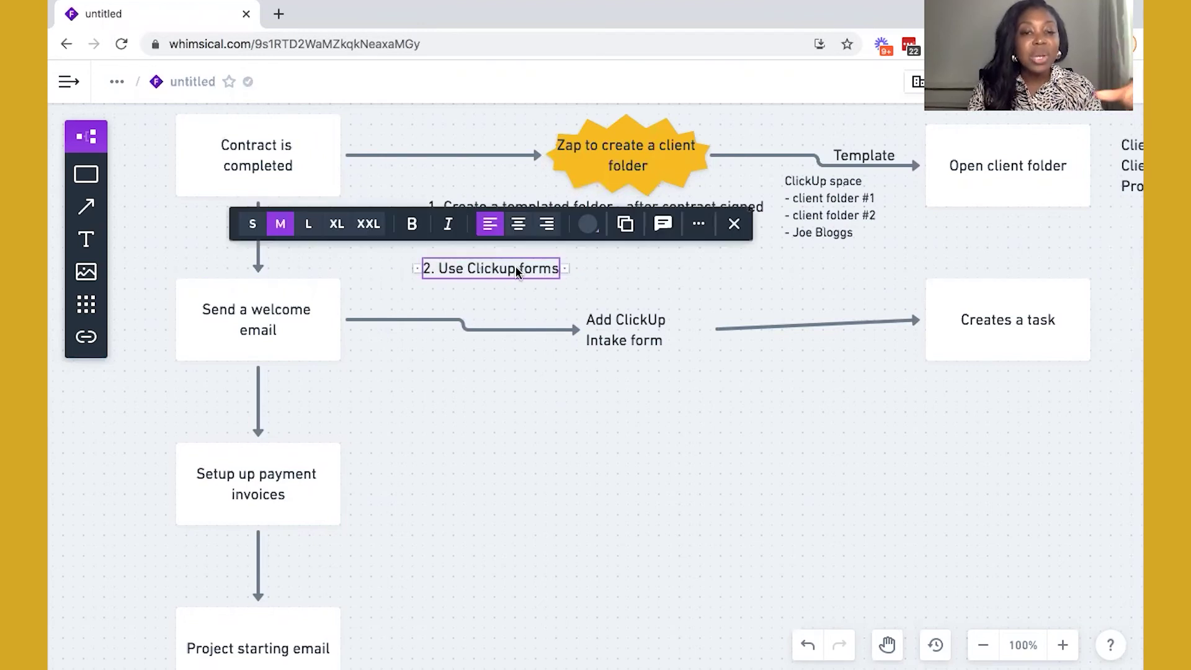
{"action": "left_click", "coordinate": [515, 424]}
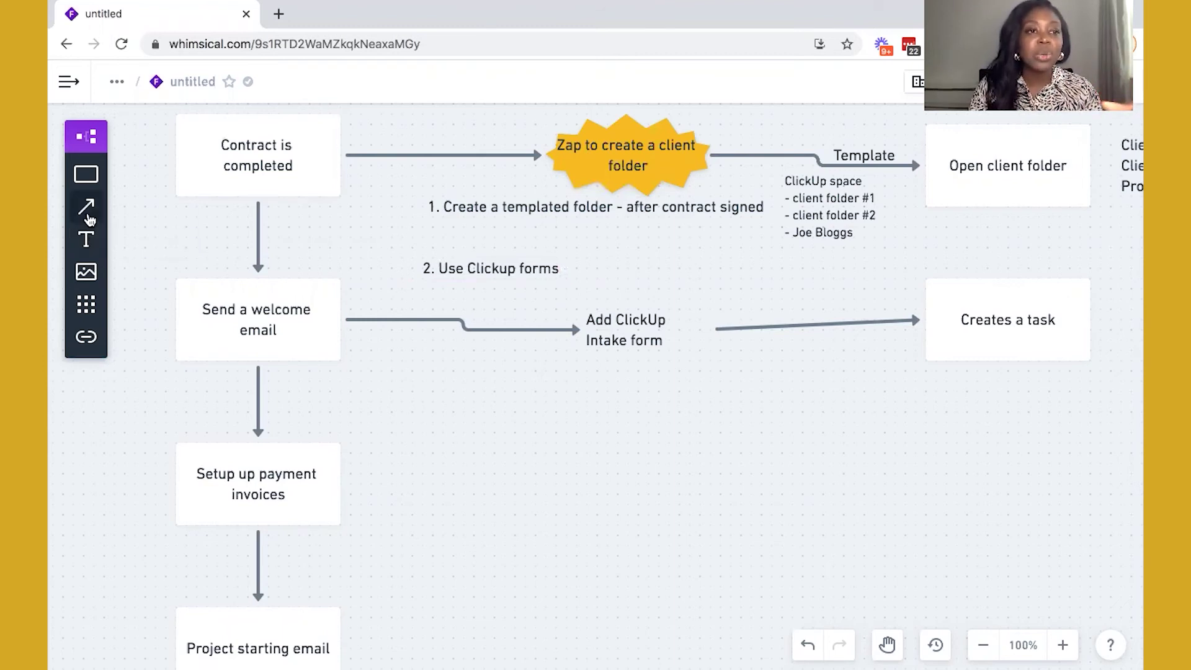
{"action": "left_click", "coordinate": [90, 239]}
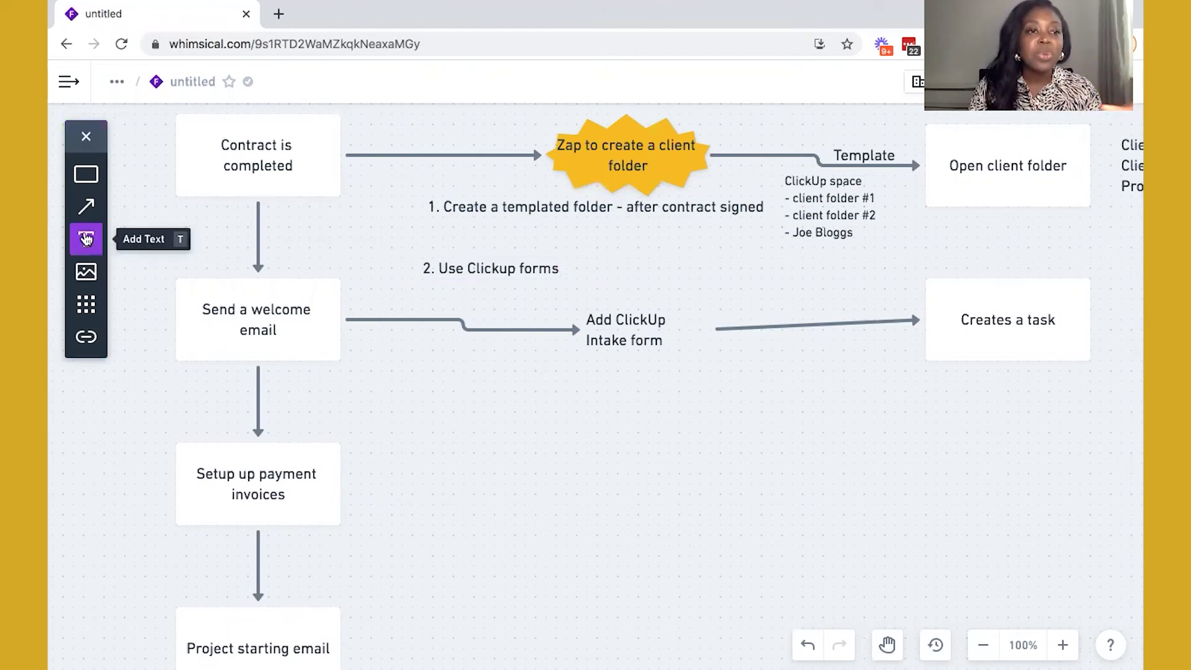
Step: Under the intake-form note, type 'What service are we providing for you?' with options Retainer, System Project, VIP Day
{"action": "left_click", "coordinate": [613, 390]}
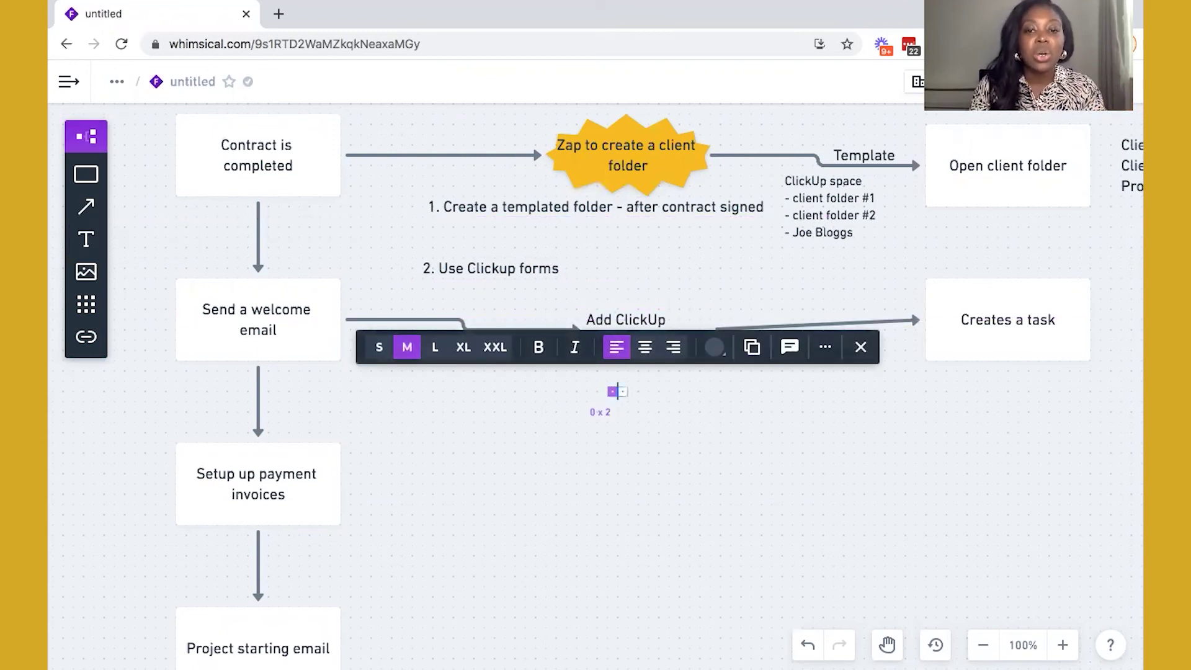
{"action": "type", "text": "What se"}
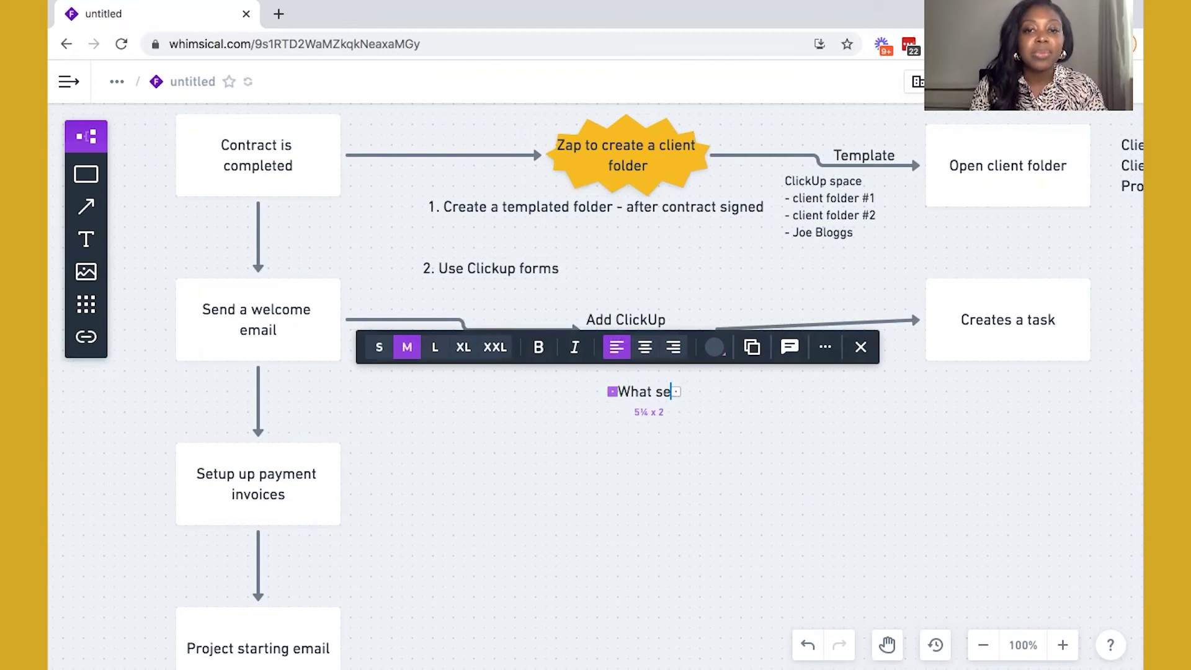
{"action": "type", "text": "rvice are we "}
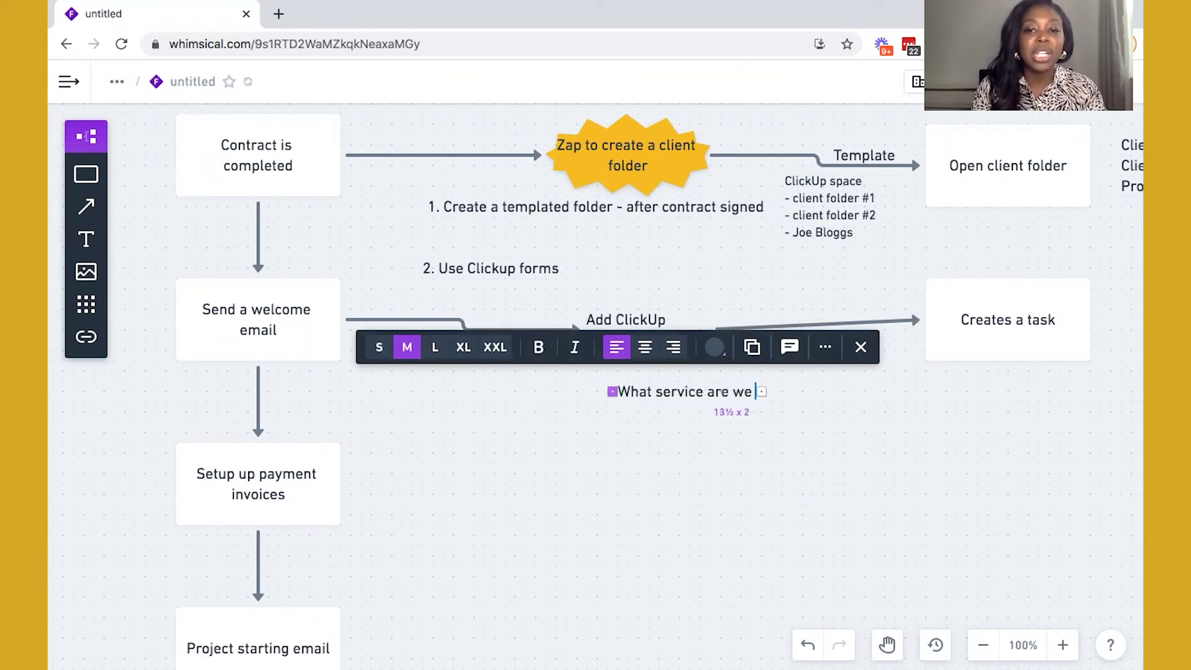
{"action": "type", "text": "providing for"}
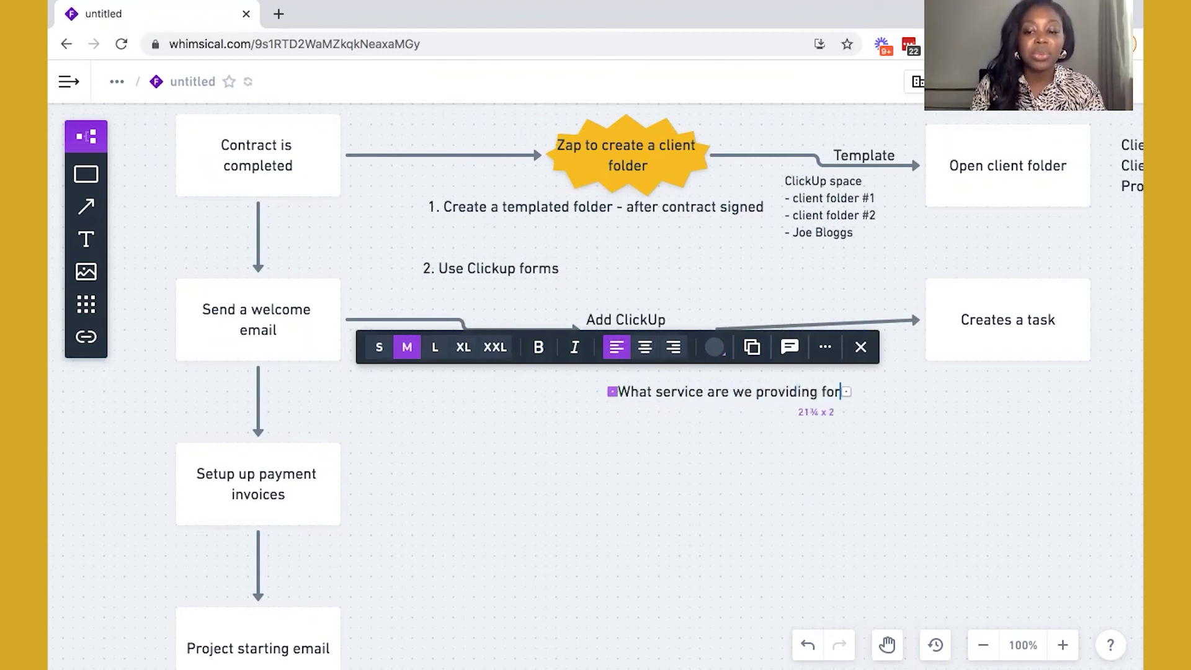
{"action": "type", "text": " you?"}
{"action": "key", "text": "Escape"}
{"action": "key", "text": "Return"}
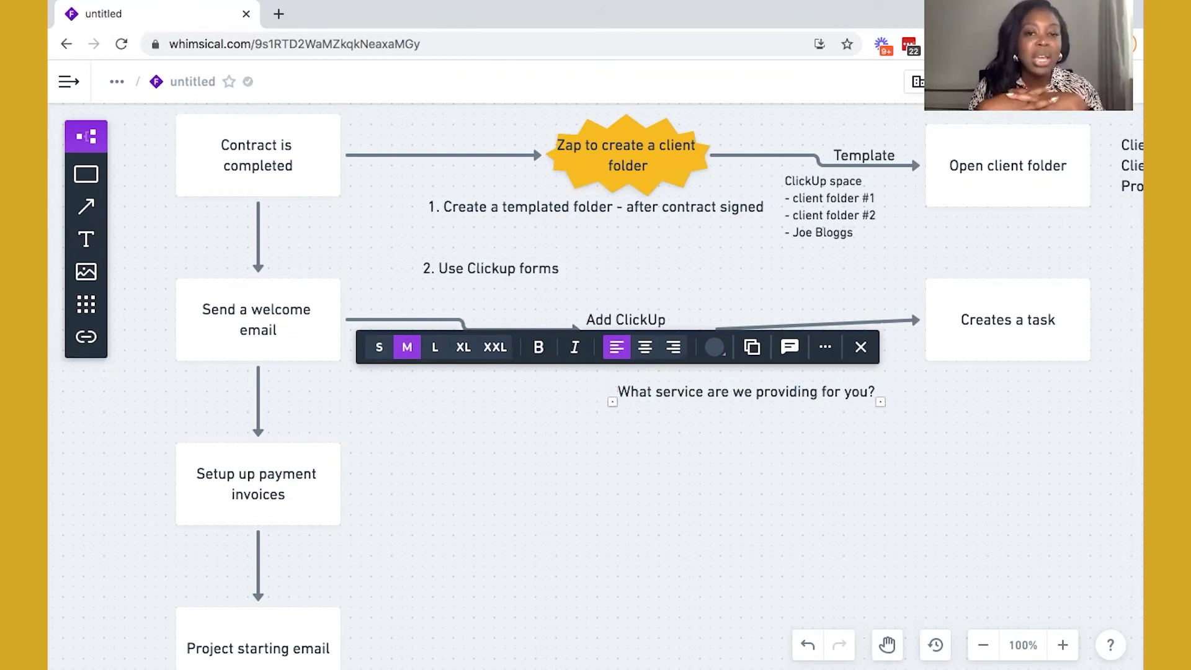
{"action": "type", "text": "- "}
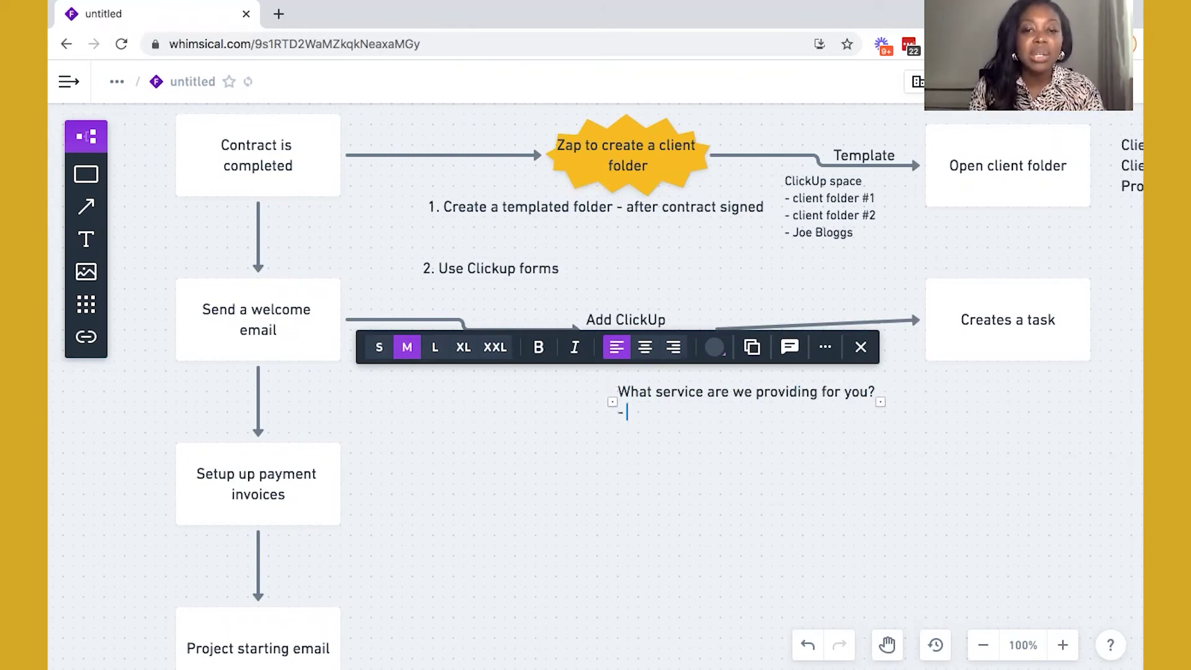
{"action": "type", "text": "Retainer"}
{"action": "key", "text": "Return"}
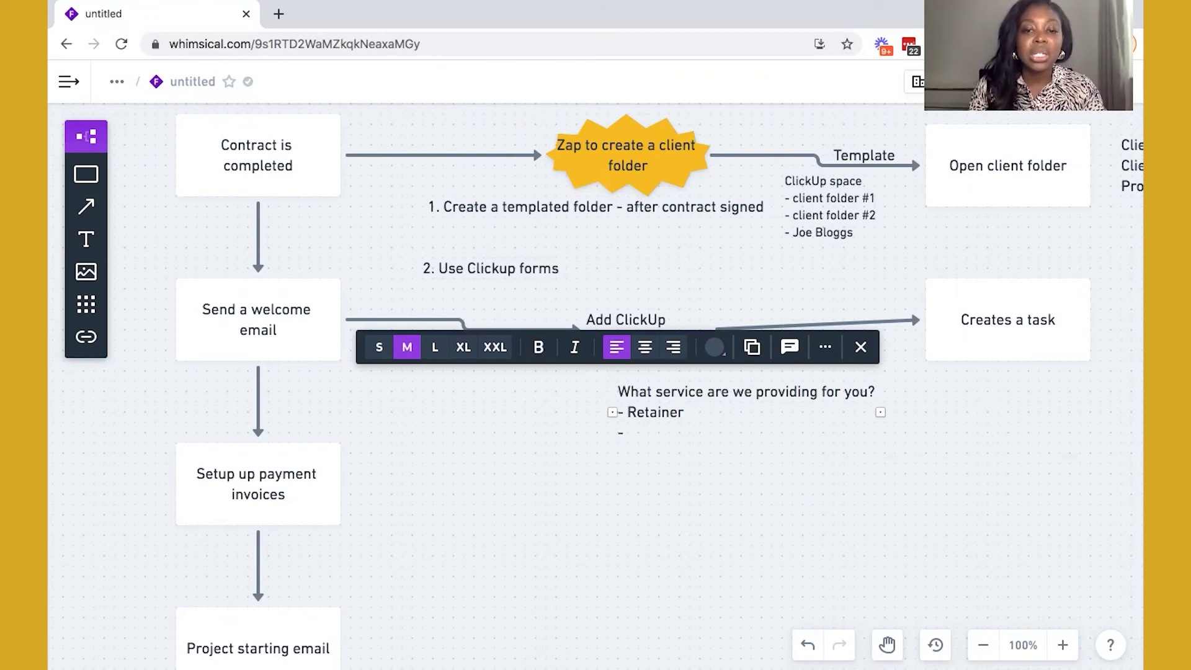
{"action": "type", "text": "- Sy"}
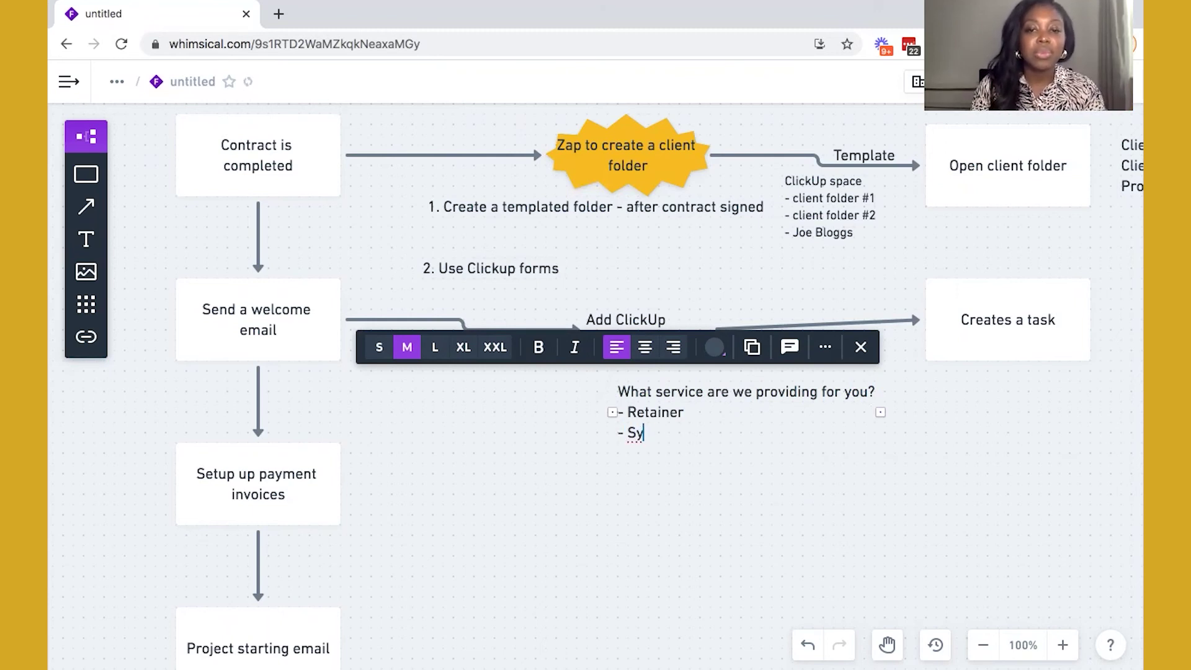
{"action": "type", "text": "stem"}
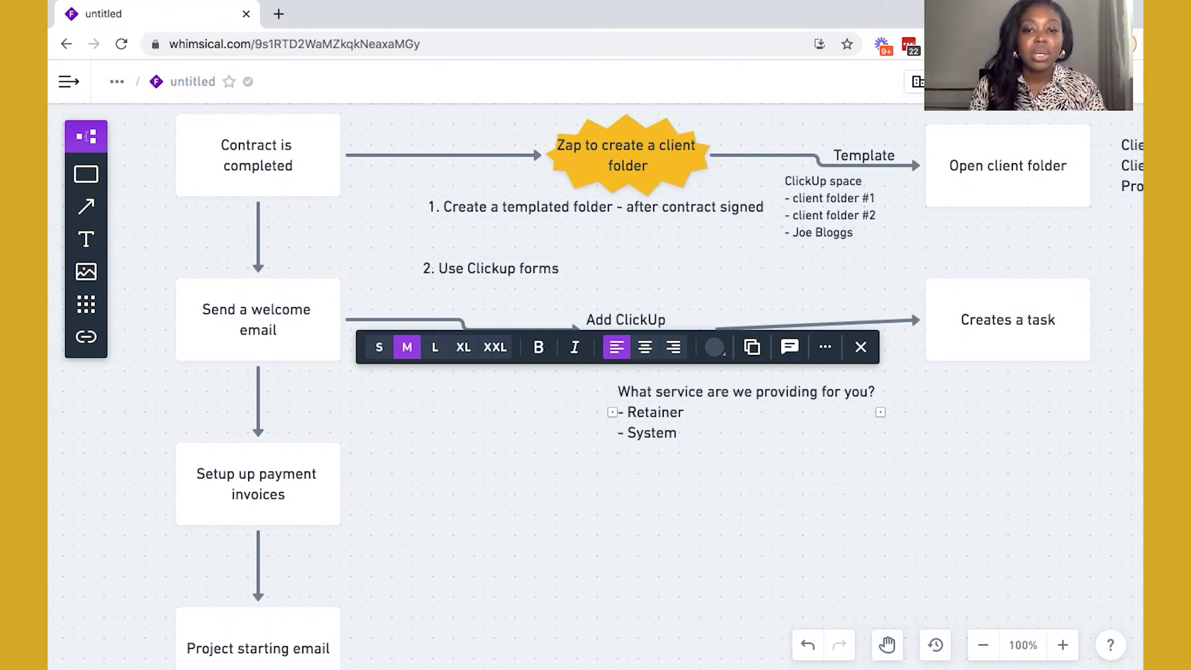
{"action": "type", "text": " Projec"}
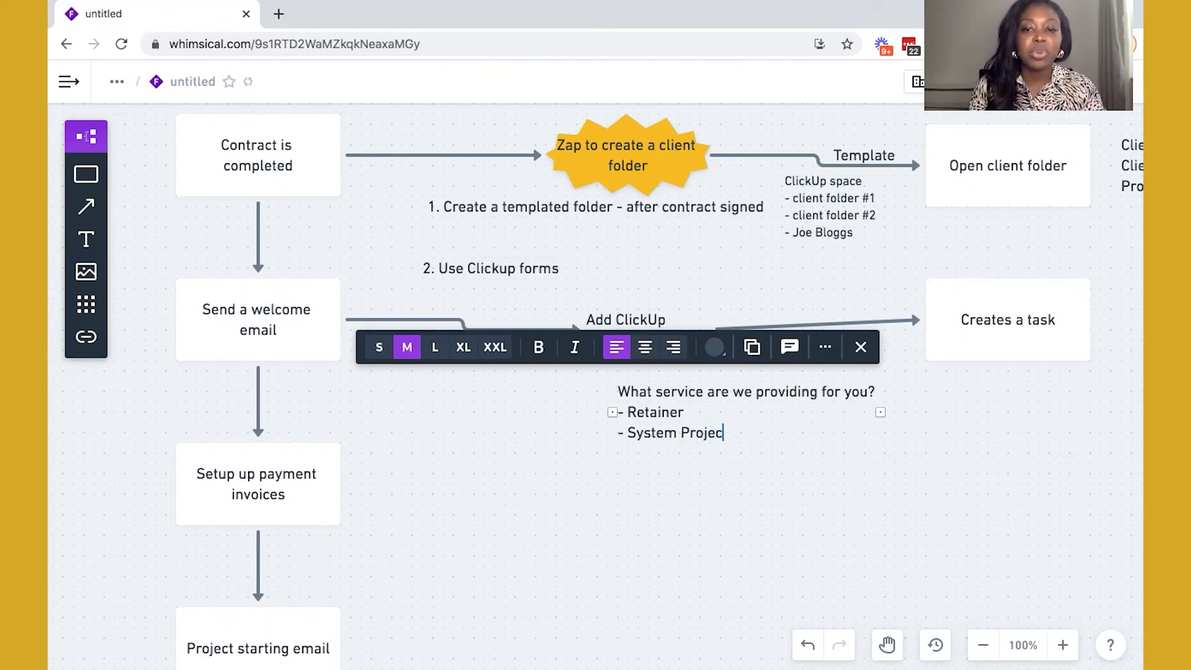
{"action": "type", "text": "t"}
{"action": "key", "text": "Return"}
{"action": "type", "text": "-"}
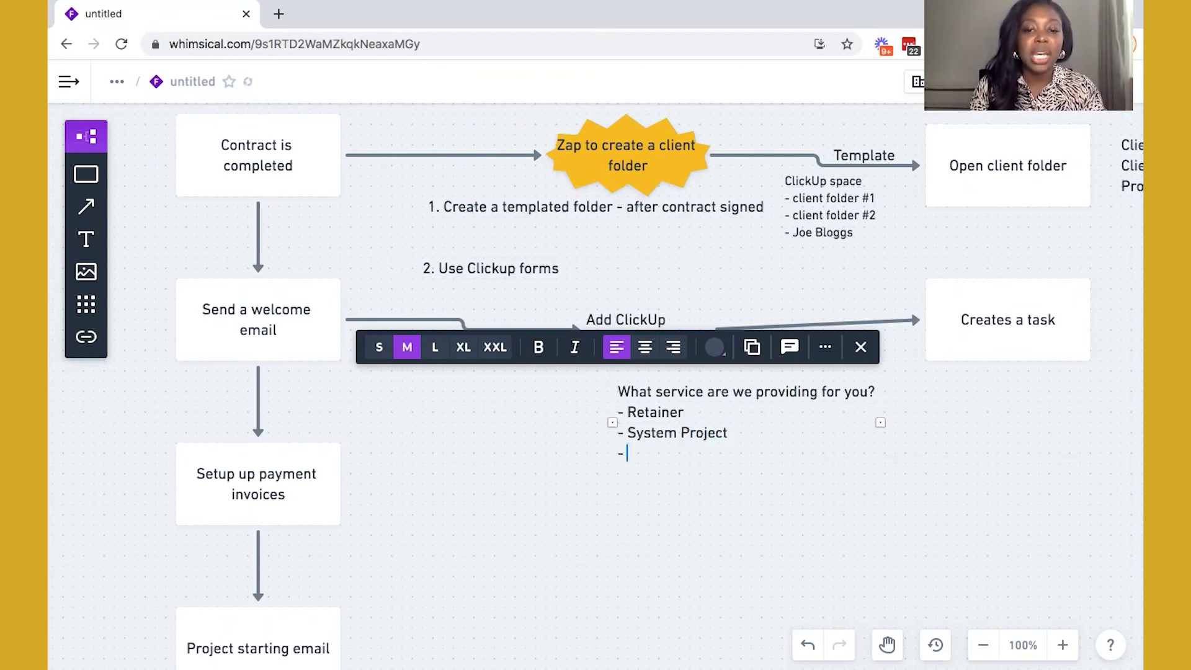
{"action": "type", "text": " VIP Day"}
{"action": "key", "text": "Escape"}
{"action": "scroll", "coordinate": [608, 220], "scroll_direction": "down", "scroll_amount": 3}
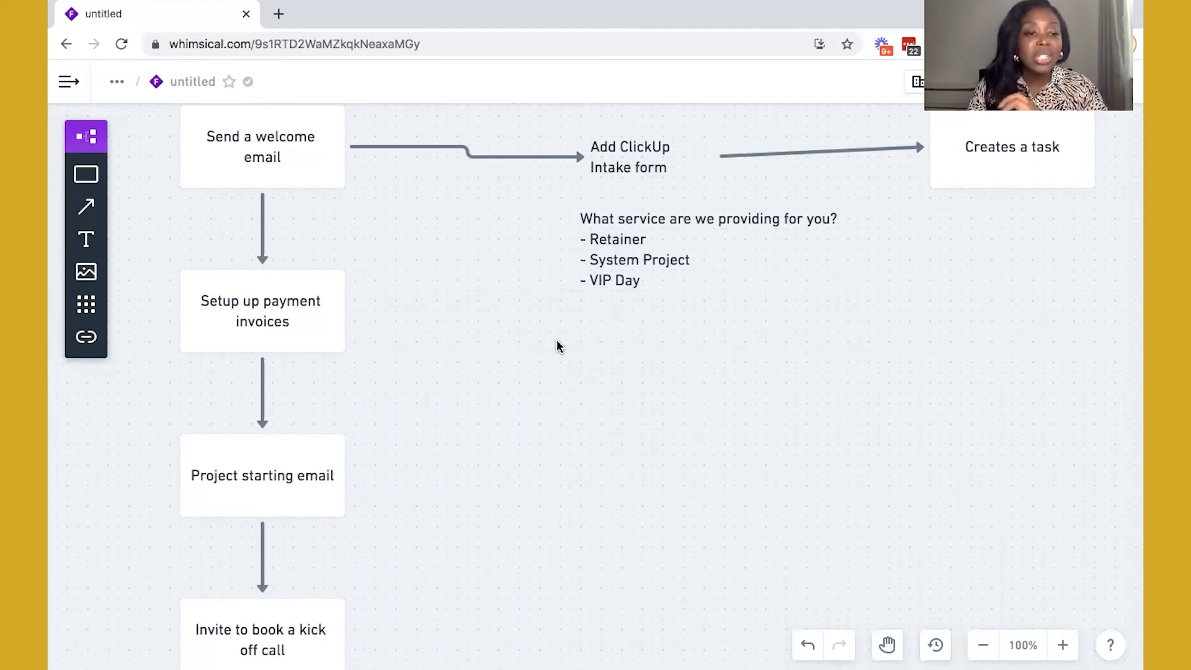
Step: Place a box below the service question labelled 'Create a Retainer client folder'
{"action": "left_click", "coordinate": [86, 174]}
{"action": "key", "text": "s"}
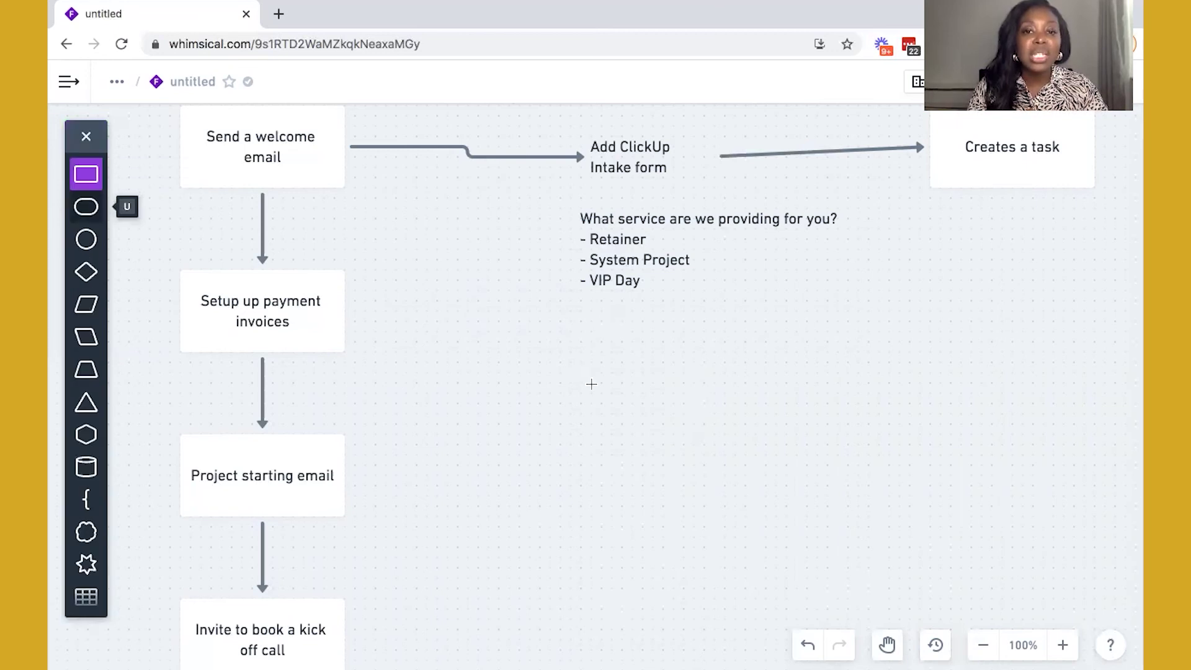
{"action": "left_click", "coordinate": [565, 352]}
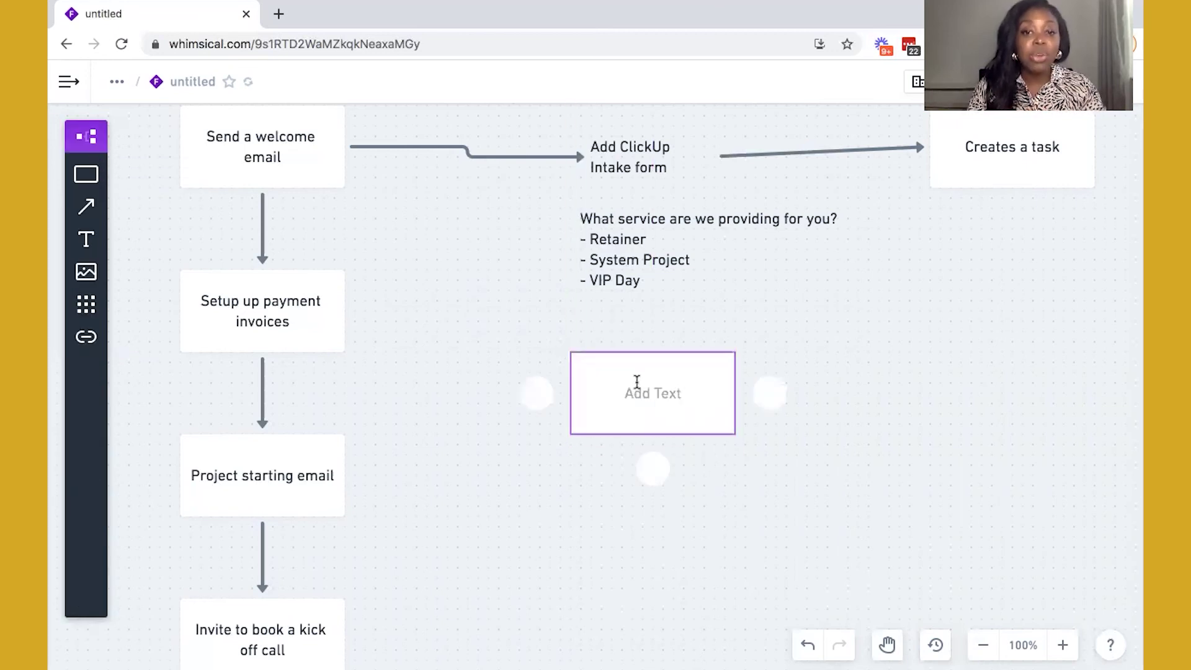
{"action": "type", "text": "Re"}
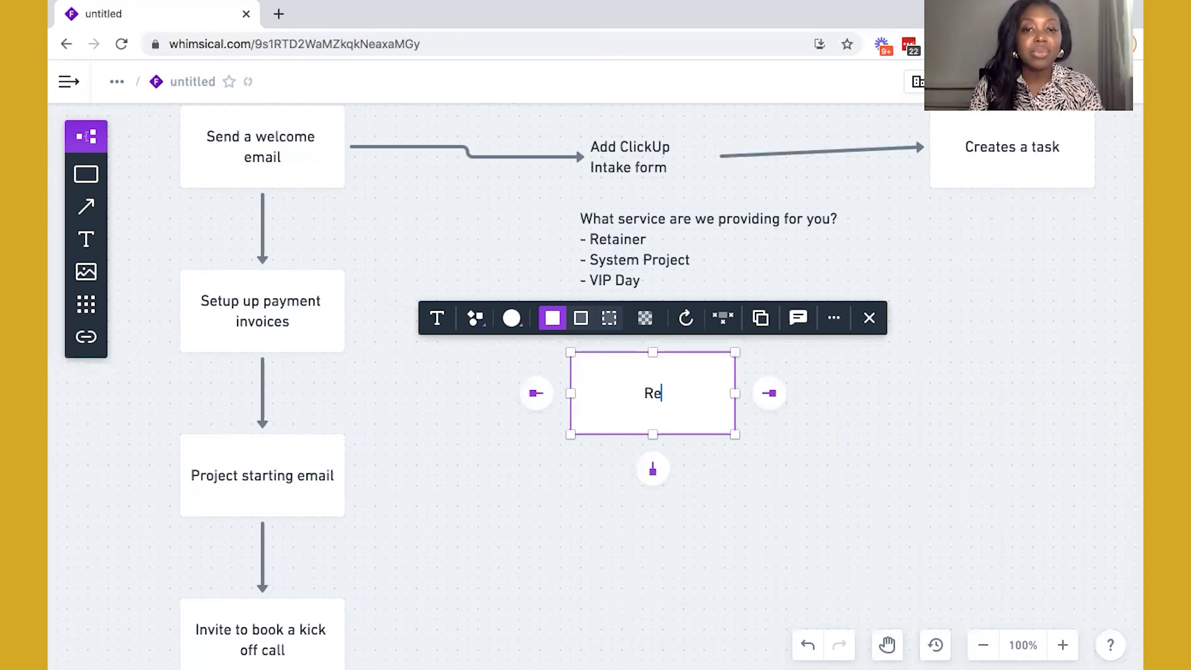
{"action": "type", "text": "tainer"}
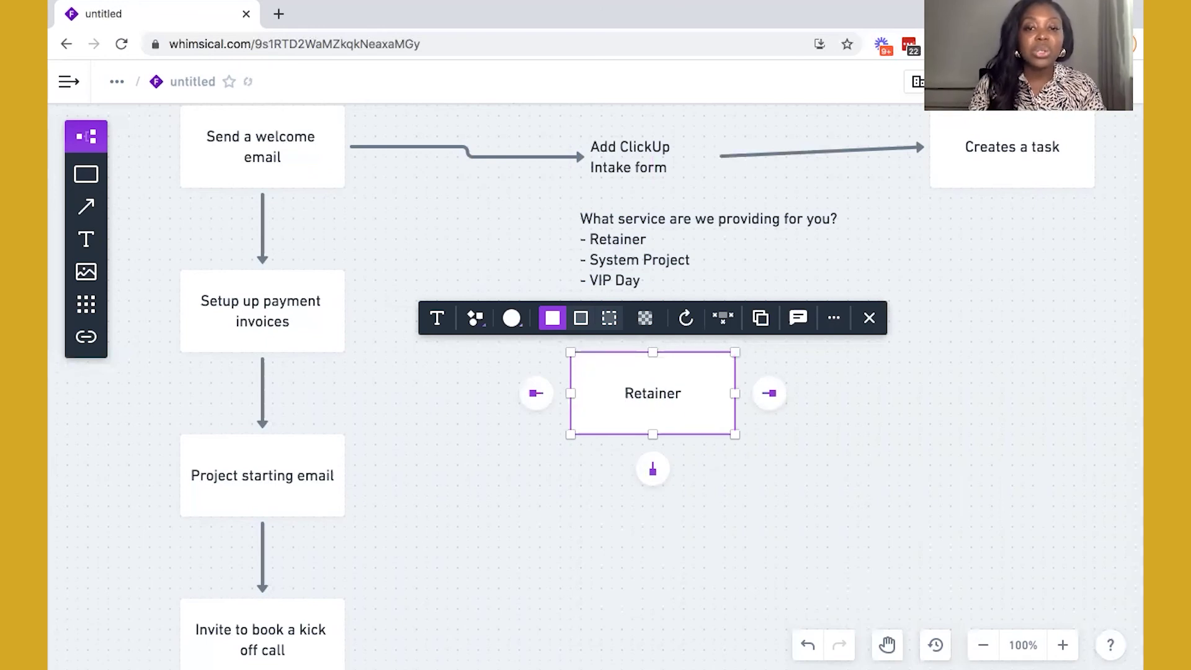
{"action": "type", "text": "Create a "}
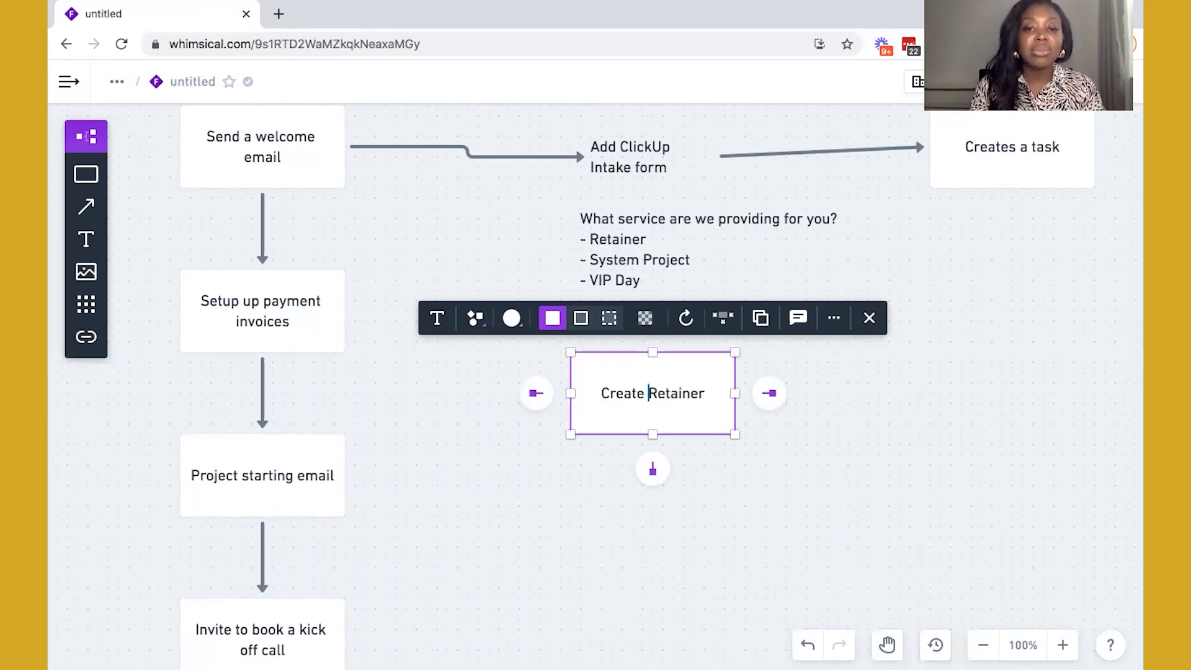
{"action": "type", "text": " client"}
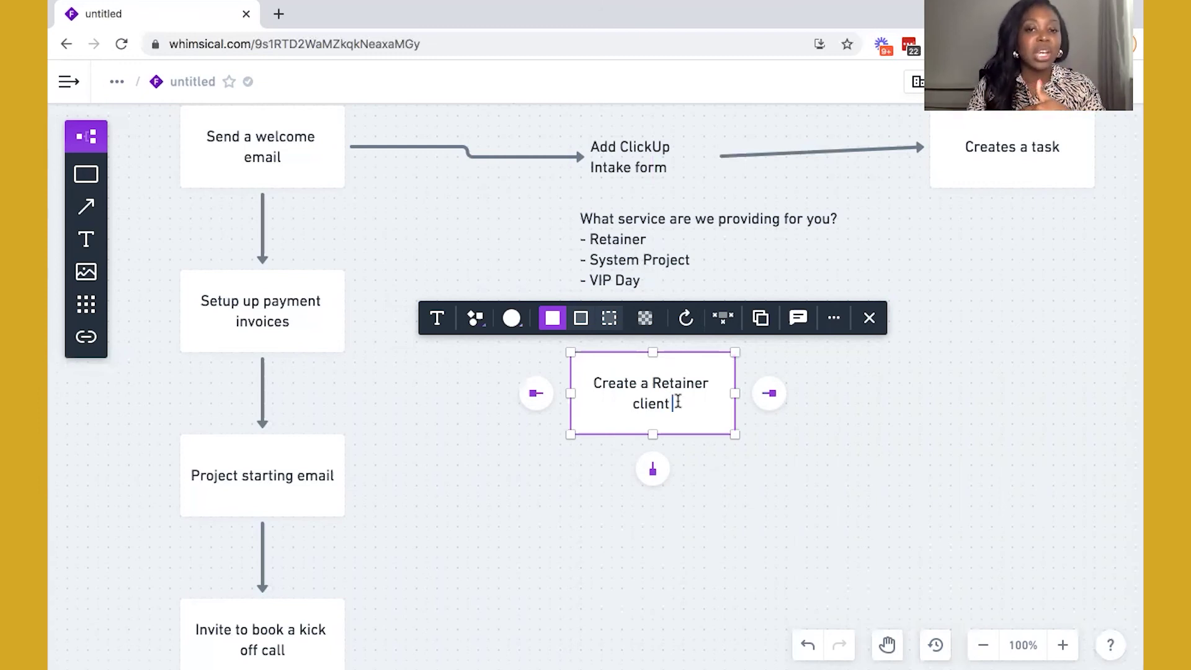
{"action": "type", "text": "folder"}
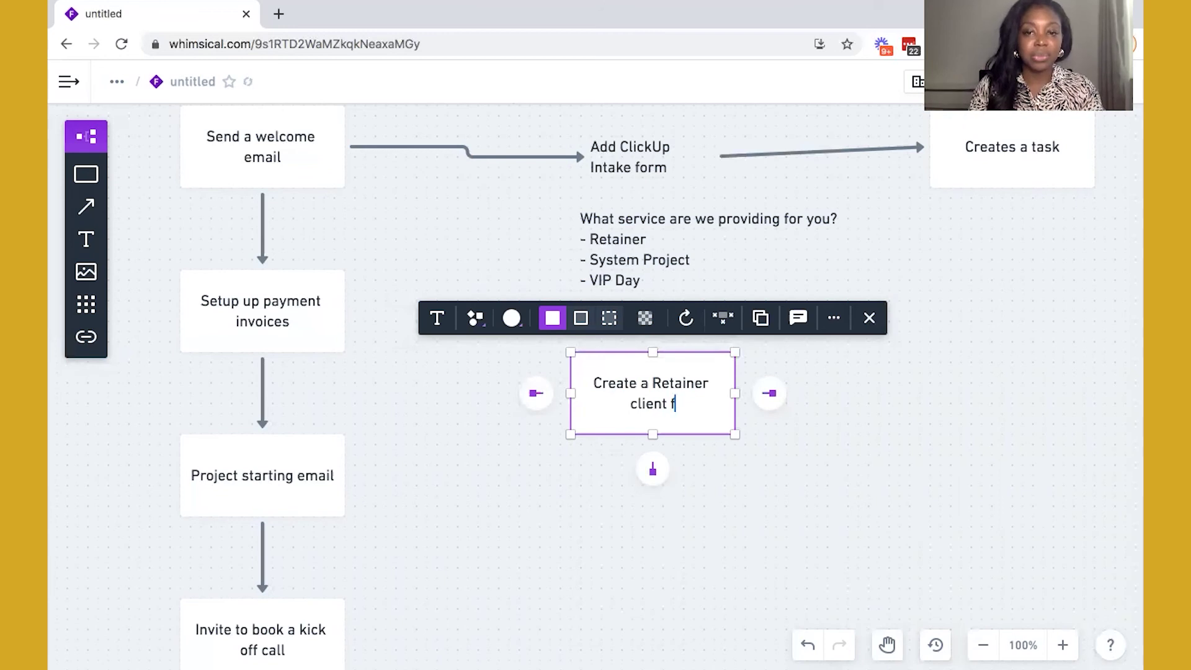
{"action": "left_click", "coordinate": [545, 500]}
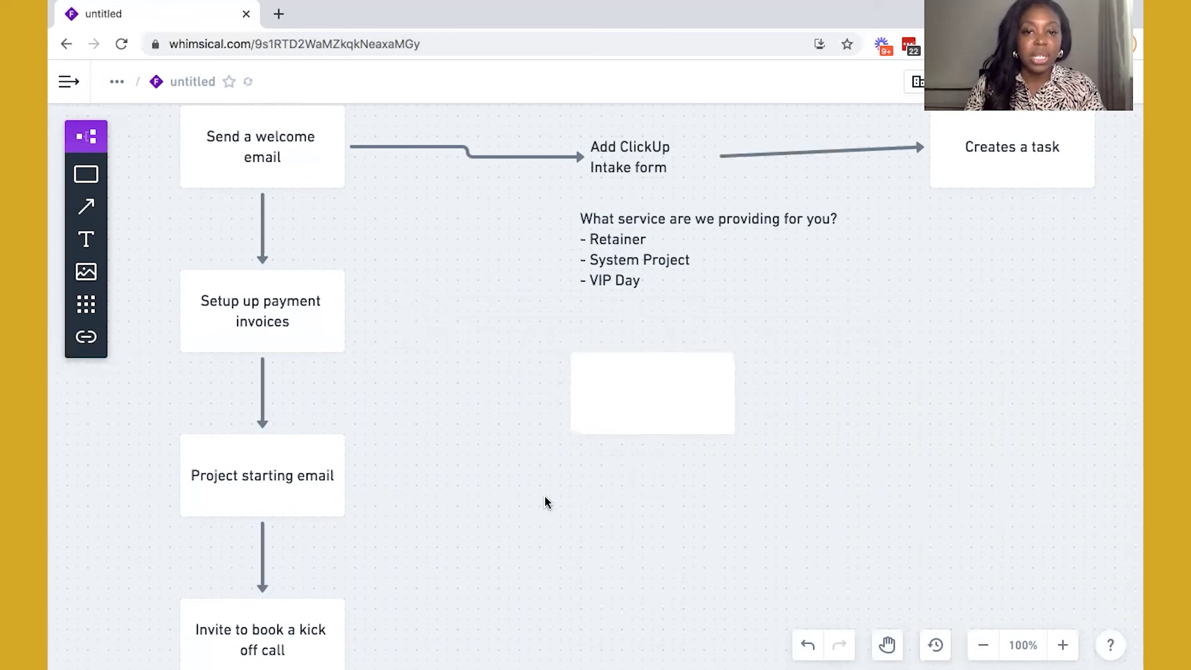
Step: Turn the Retainer client folder box into a yellow burst shape
{"action": "left_click", "coordinate": [631, 390]}
{"action": "left_click", "coordinate": [475, 318]}
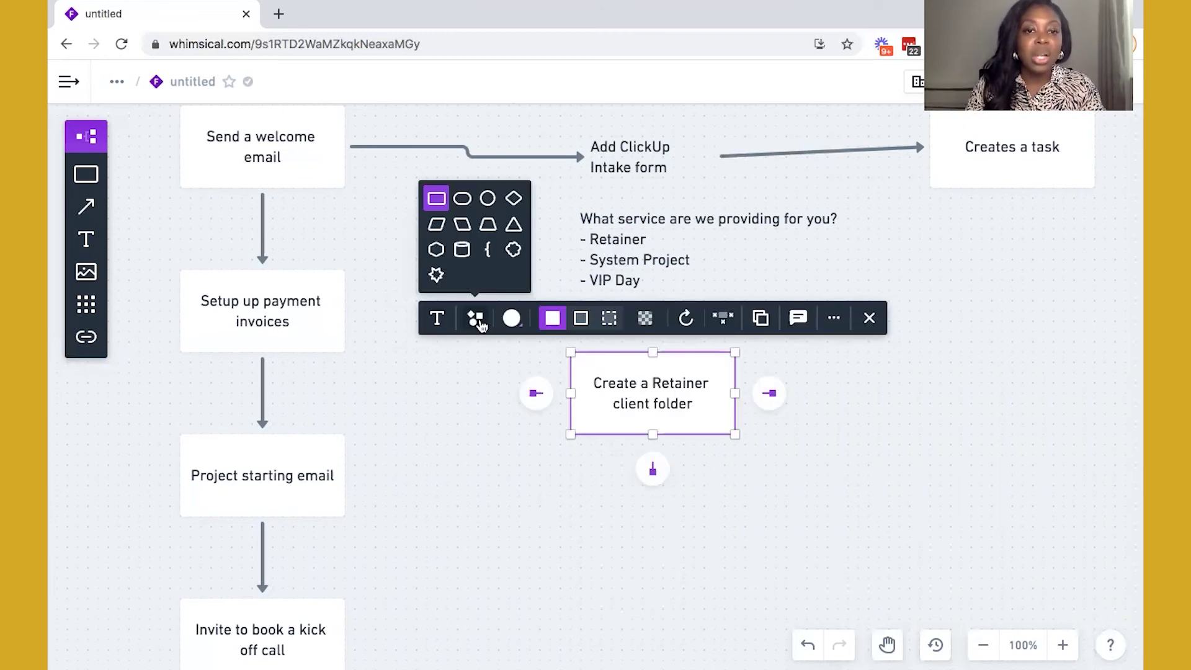
{"action": "left_click", "coordinate": [436, 275]}
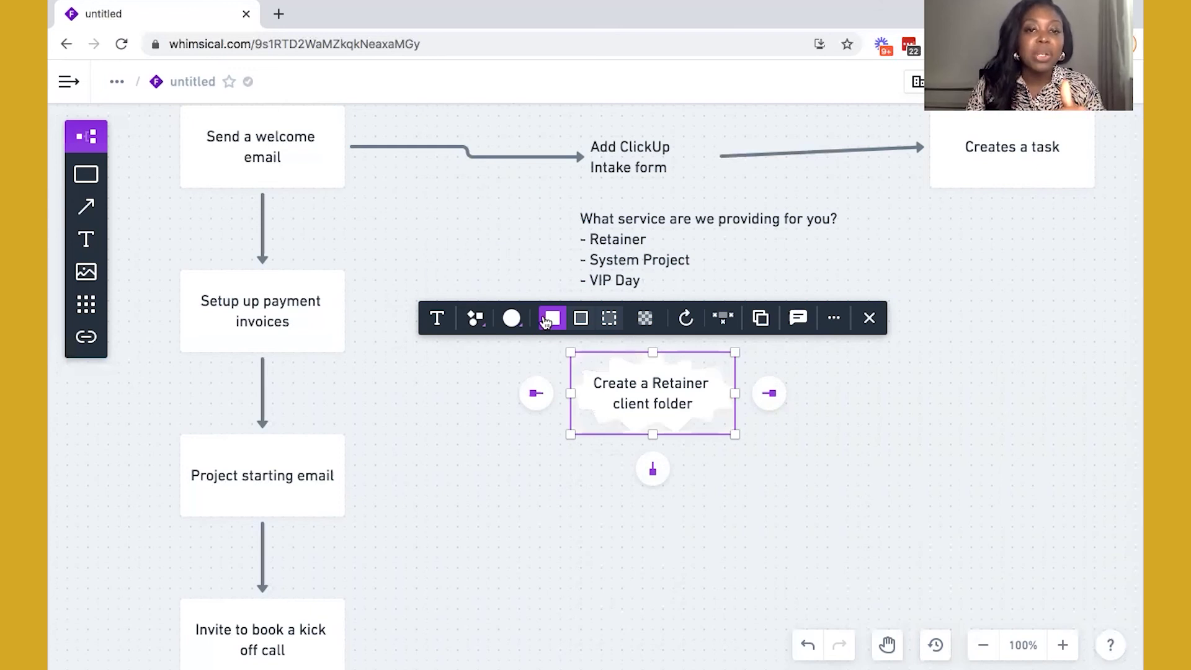
{"action": "left_click", "coordinate": [512, 317]}
{"action": "left_click", "coordinate": [523, 276]}
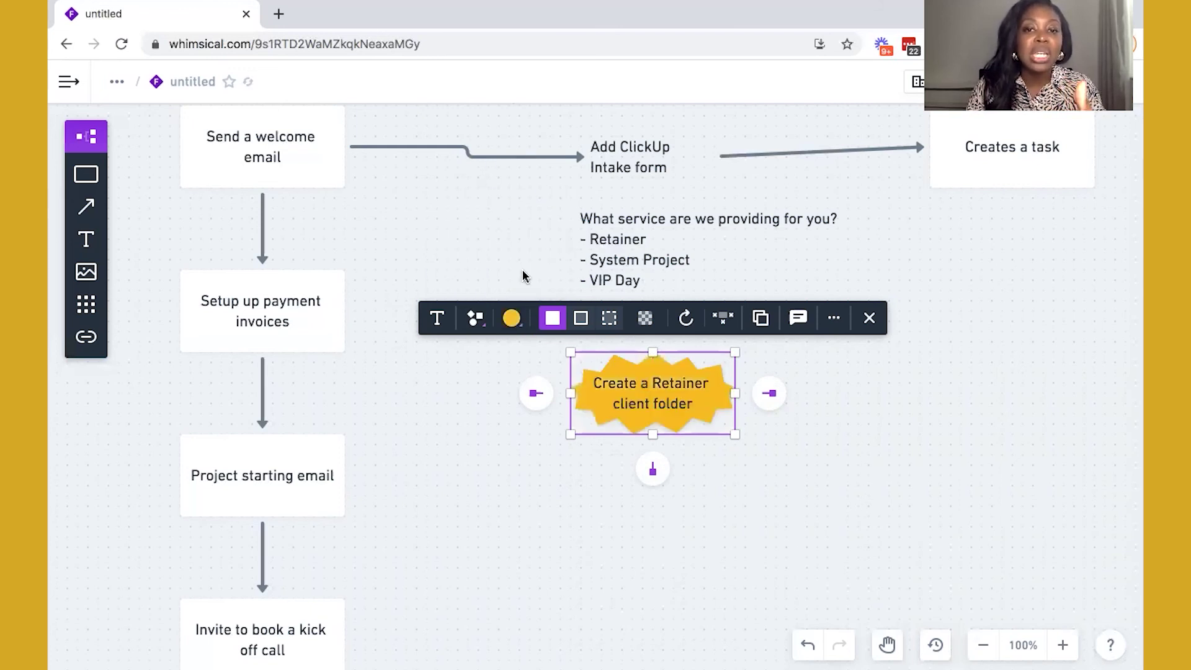
{"action": "left_click", "coordinate": [621, 260]}
{"action": "left_click", "coordinate": [639, 340]}
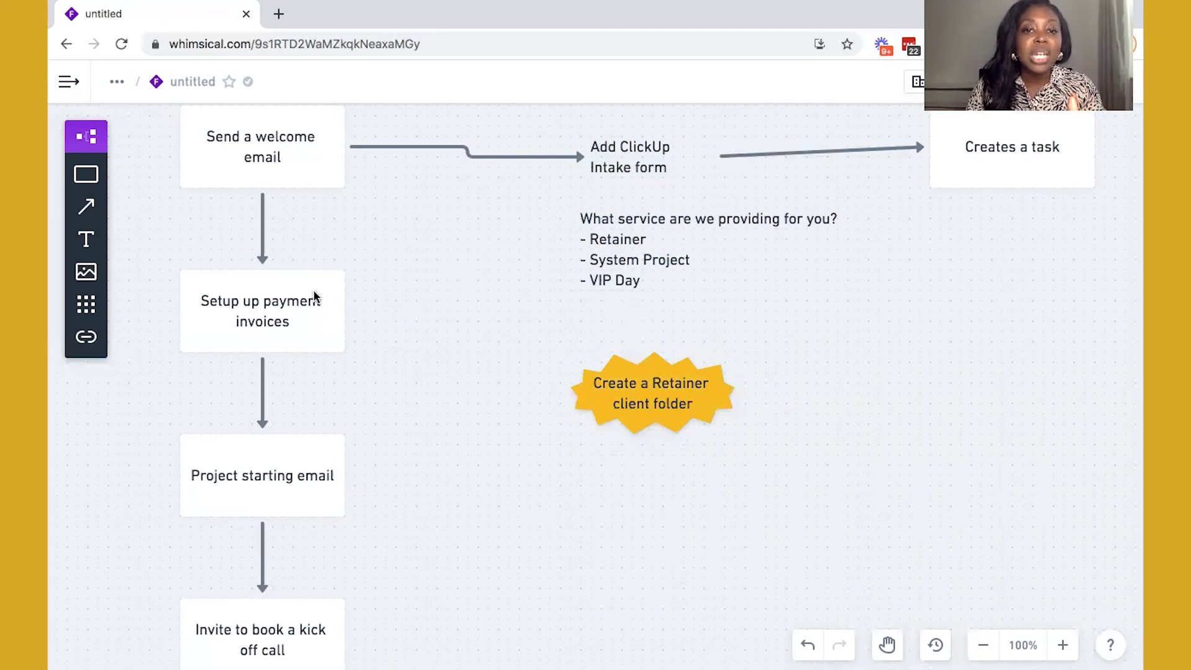
{"action": "left_click", "coordinate": [86, 239]}
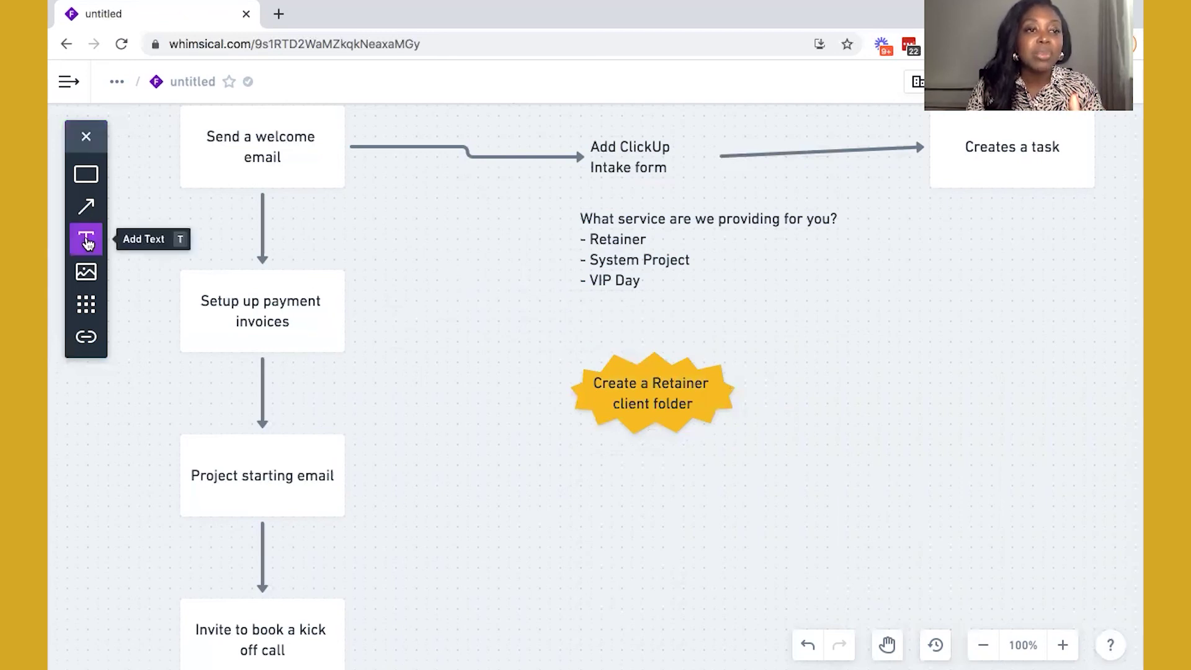
Step: Add the label 'Status change in ClickUP' just above the Retainer burst
{"action": "left_click", "coordinate": [649, 325]}
{"action": "type", "text": "Status change in ClickUP"}
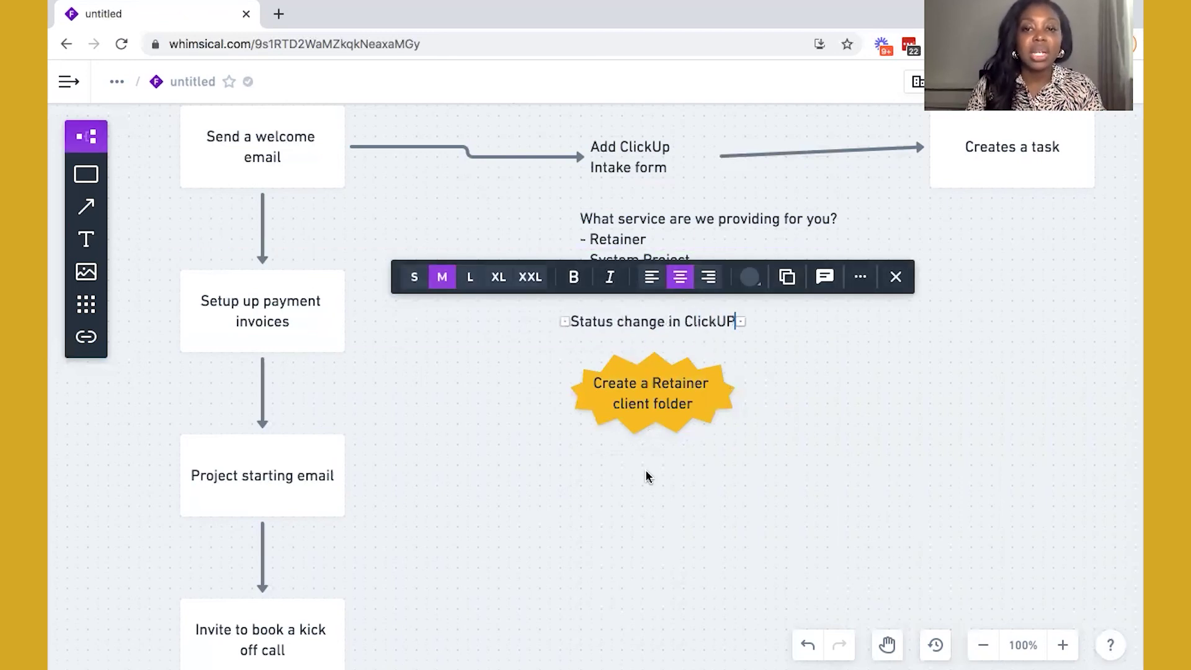
{"action": "key", "text": "Escape"}
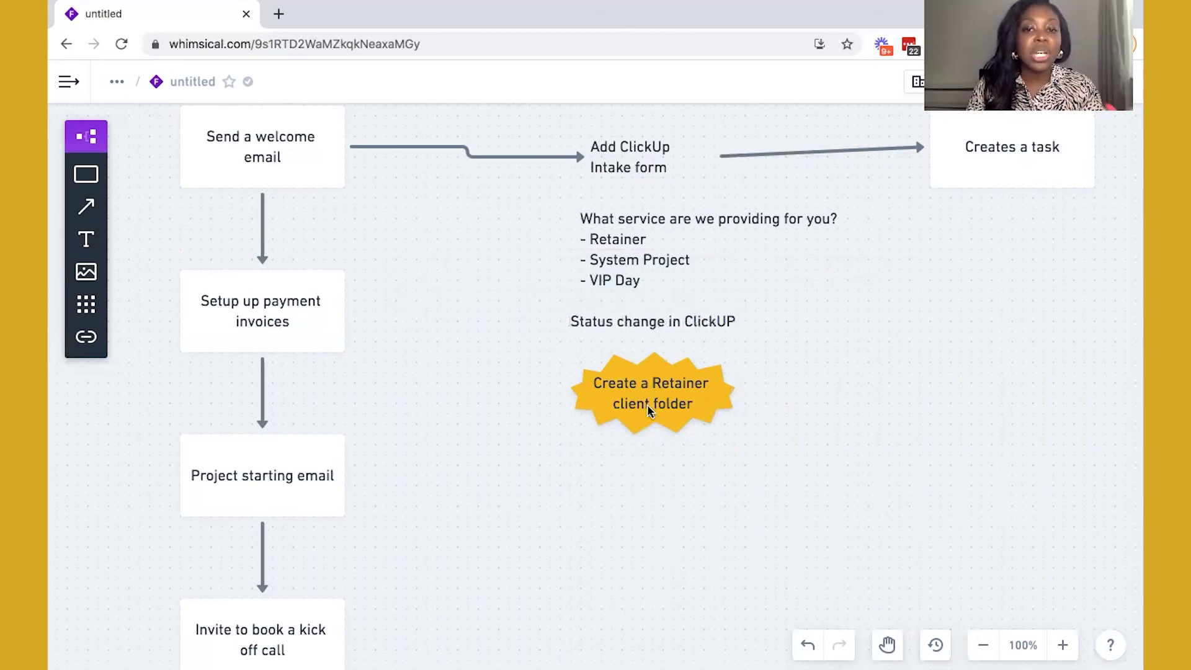
{"action": "left_click", "coordinate": [653, 397]}
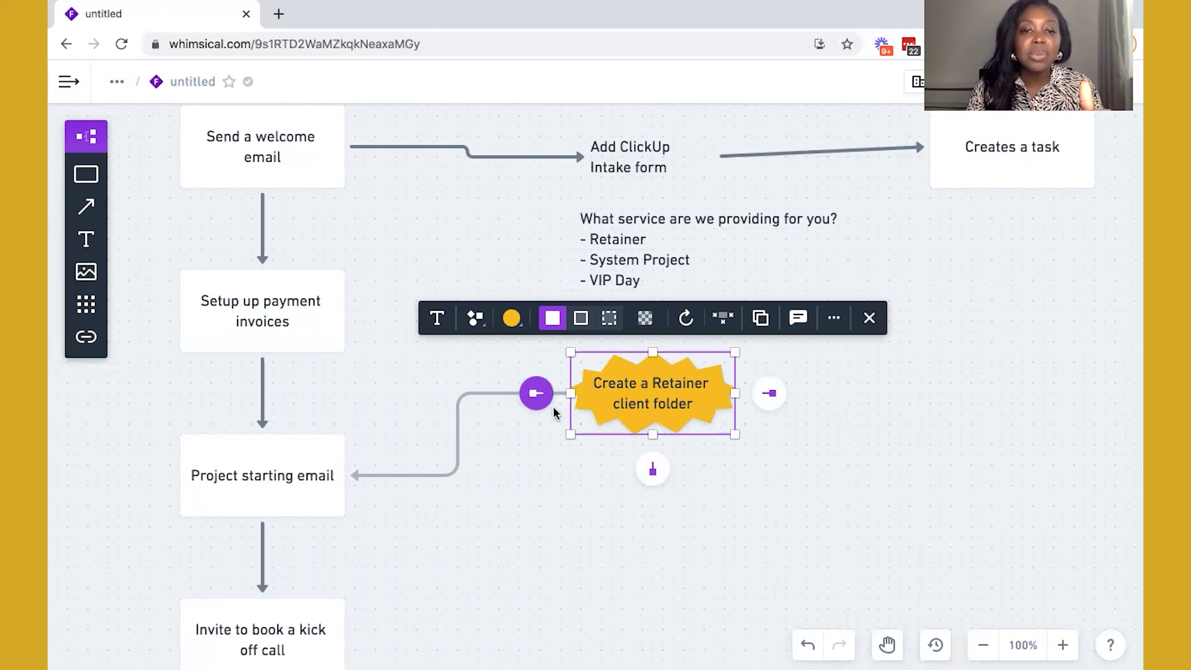
{"action": "left_click", "coordinate": [530, 499]}
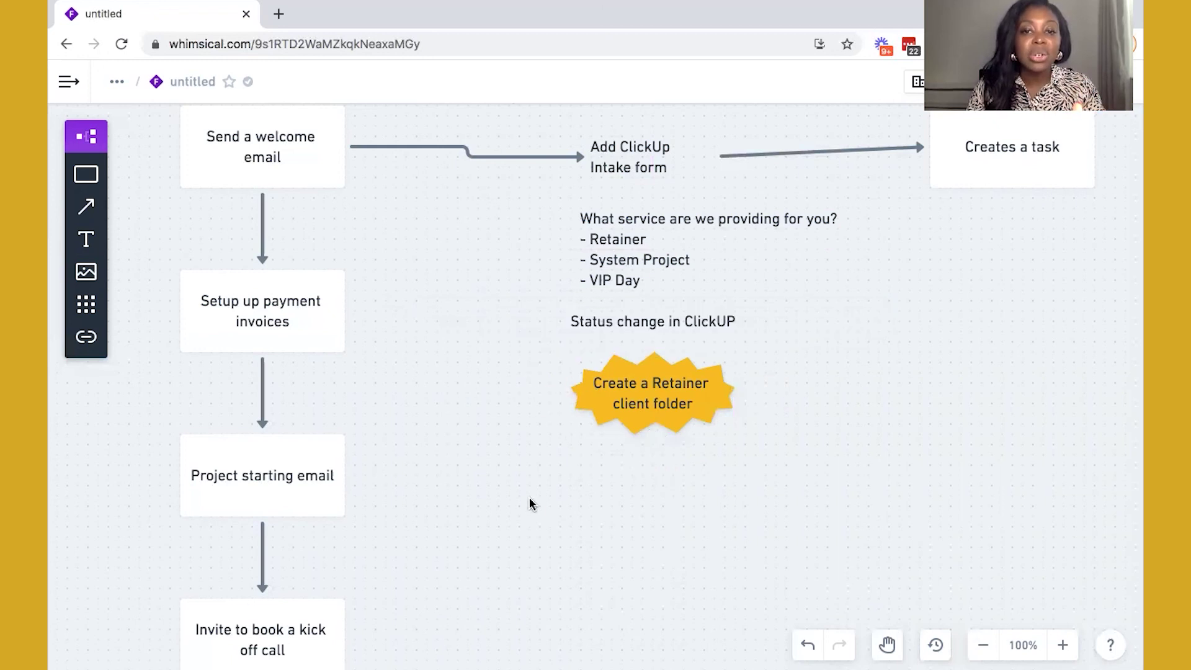
{"action": "left_click", "coordinate": [86, 174]}
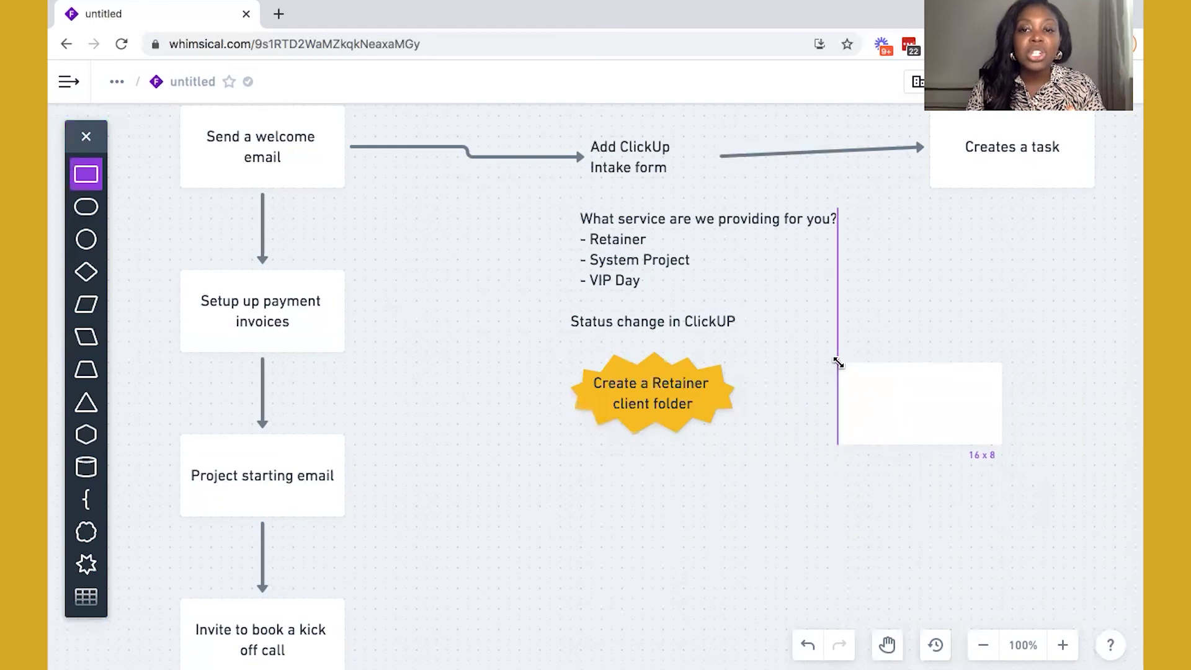
Step: Add a box right of the Retainer burst labelled 'Create a VIP day client folder'
{"action": "left_click_drag", "start_coordinate": [837, 363], "coordinate": [914, 410]}
{"action": "left_click", "coordinate": [913, 411]}
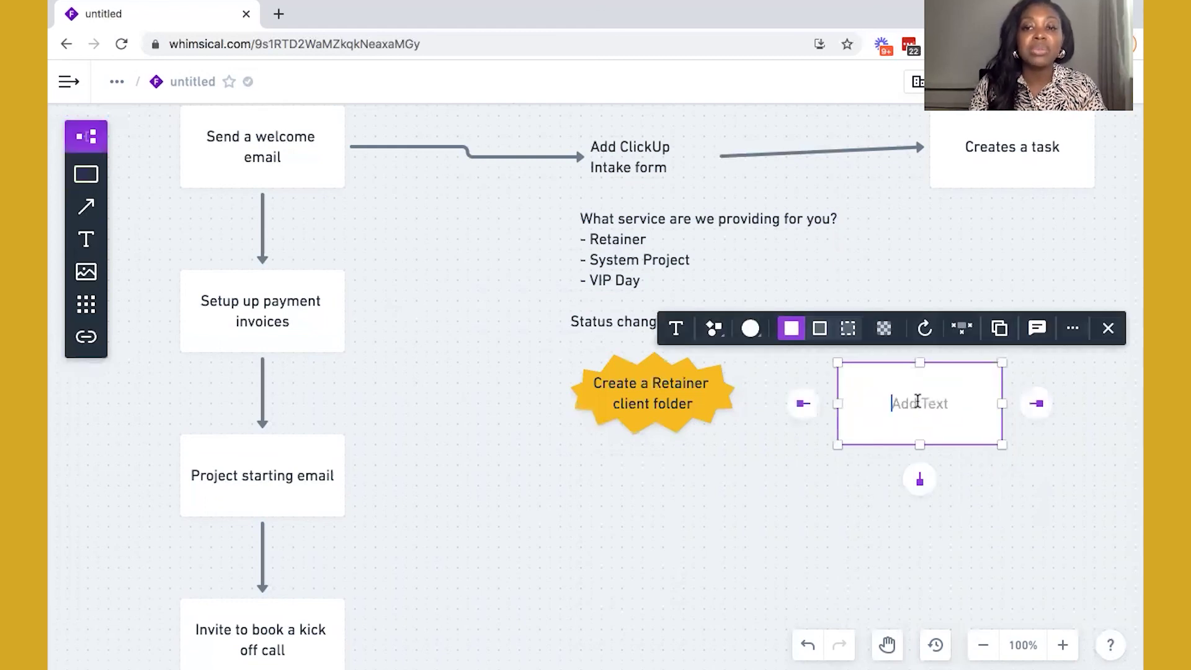
{"action": "type", "text": "d"}
{"action": "type", "text": "reate a VIP day client folder"}
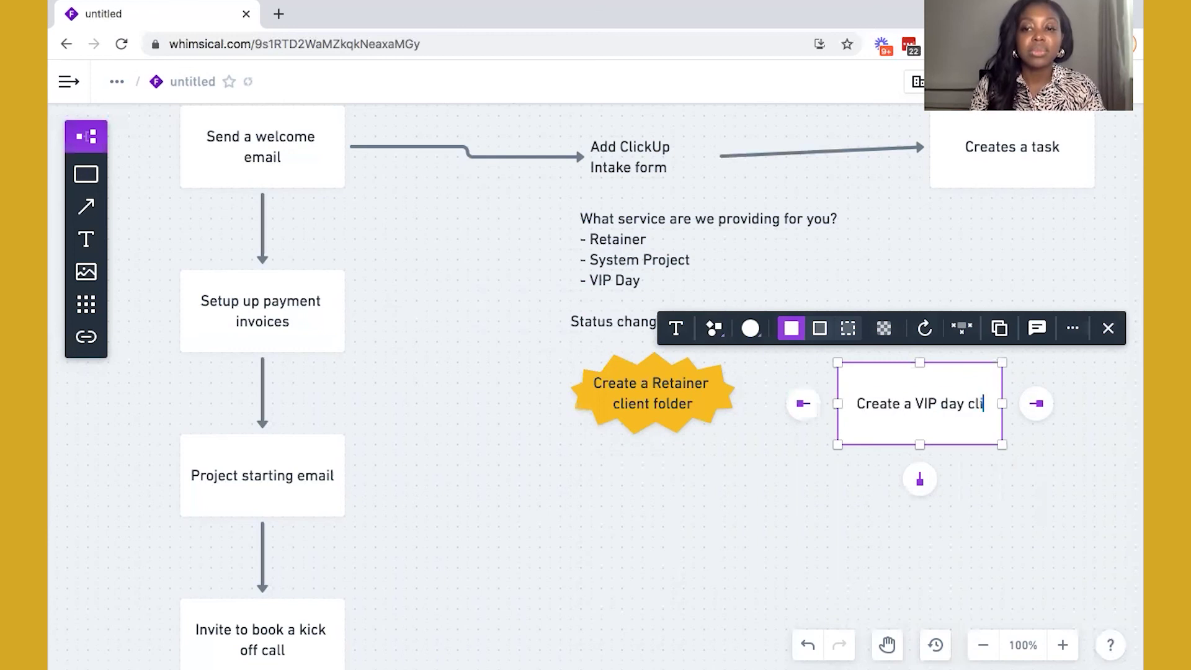
Step: Turn the VIP day box into a yellow starburst shape
{"action": "left_click", "coordinate": [714, 328]}
{"action": "left_click", "coordinate": [678, 285]}
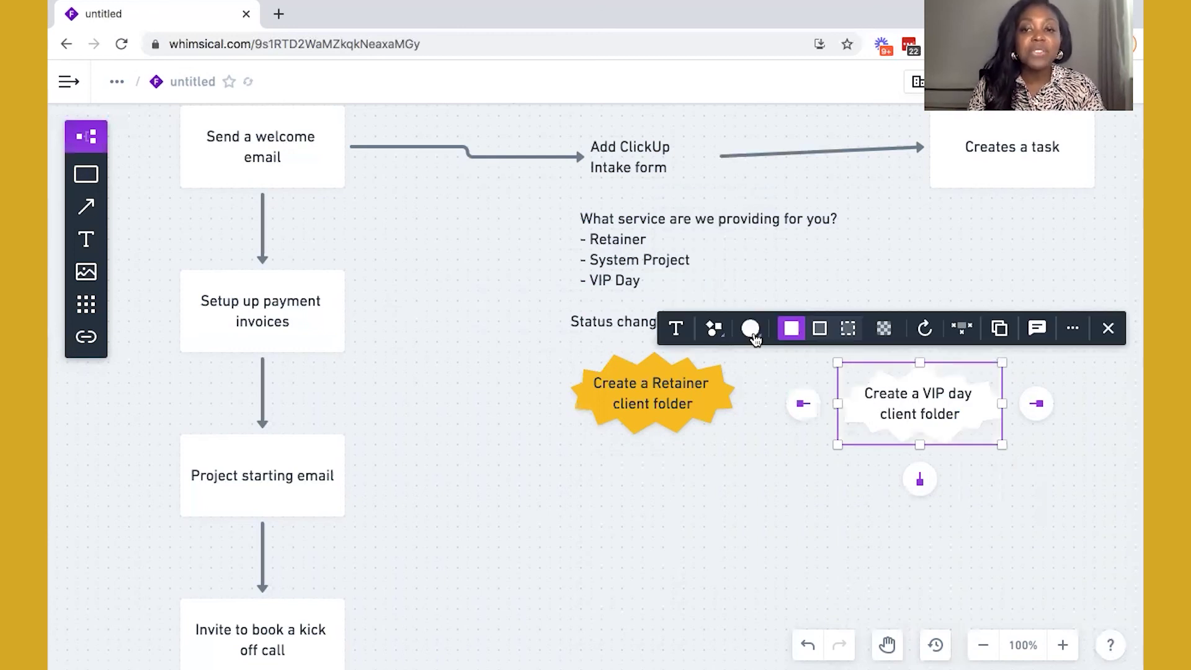
{"action": "left_click", "coordinate": [750, 328]}
{"action": "left_click", "coordinate": [768, 291]}
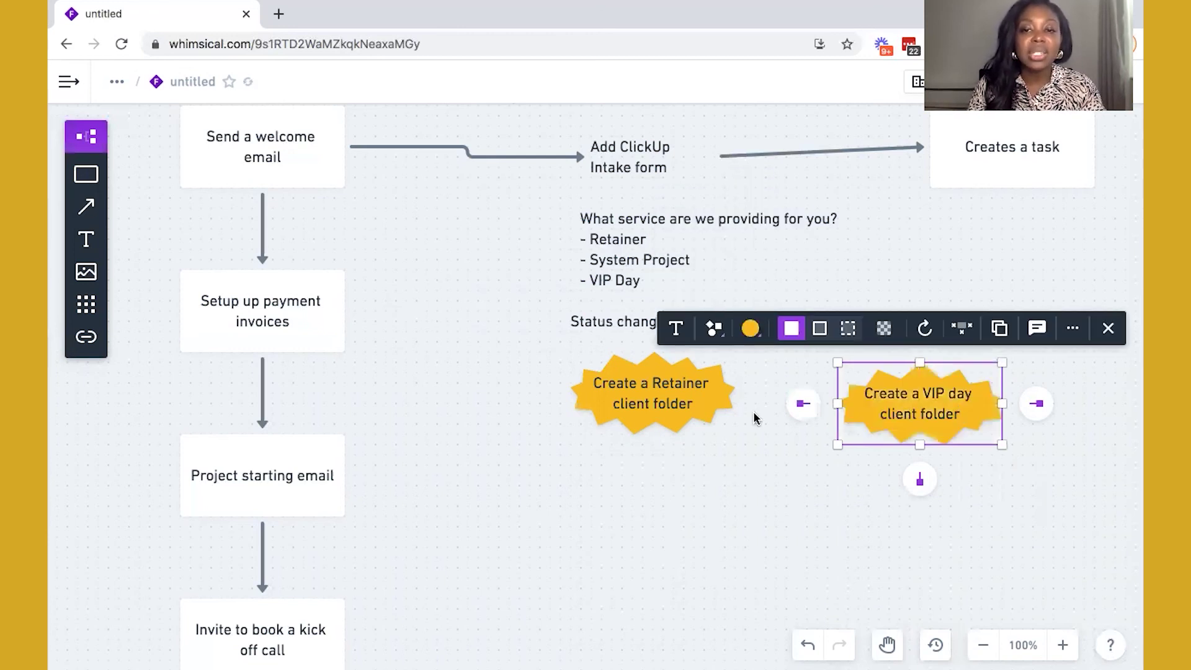
Step: Raise the VIP day burst so it sits level with the Retainer burst
{"action": "left_click", "coordinate": [791, 464]}
{"action": "left_click_drag", "start_coordinate": [902, 397], "coordinate": [901, 387]}
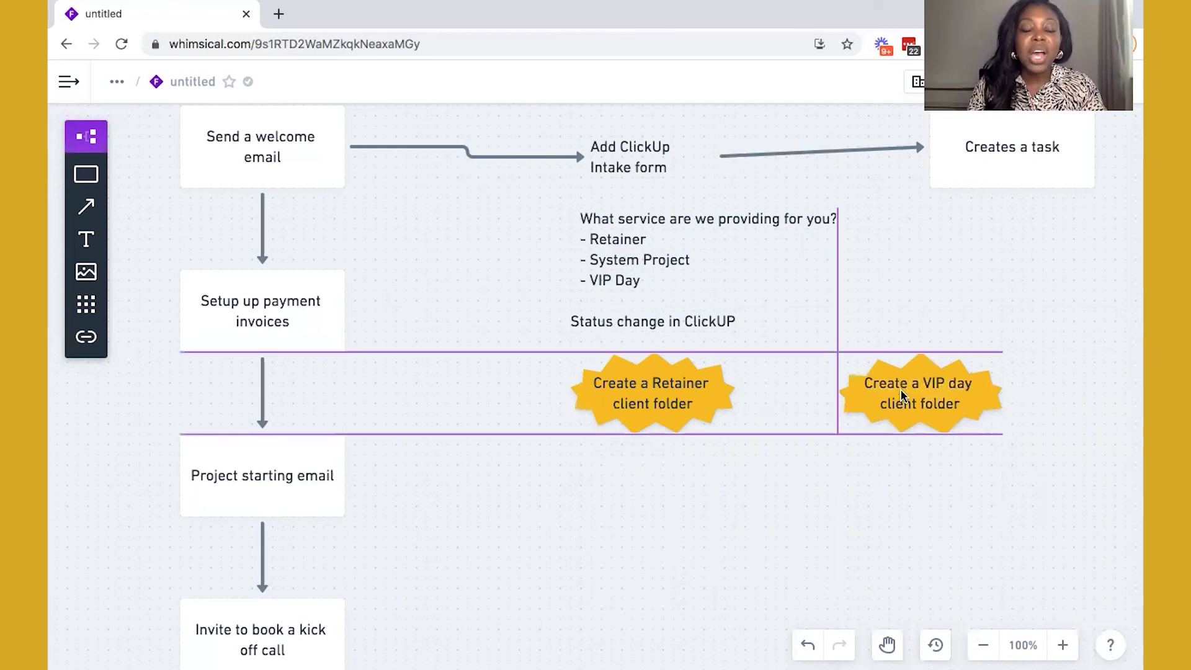
{"action": "left_click", "coordinate": [716, 508]}
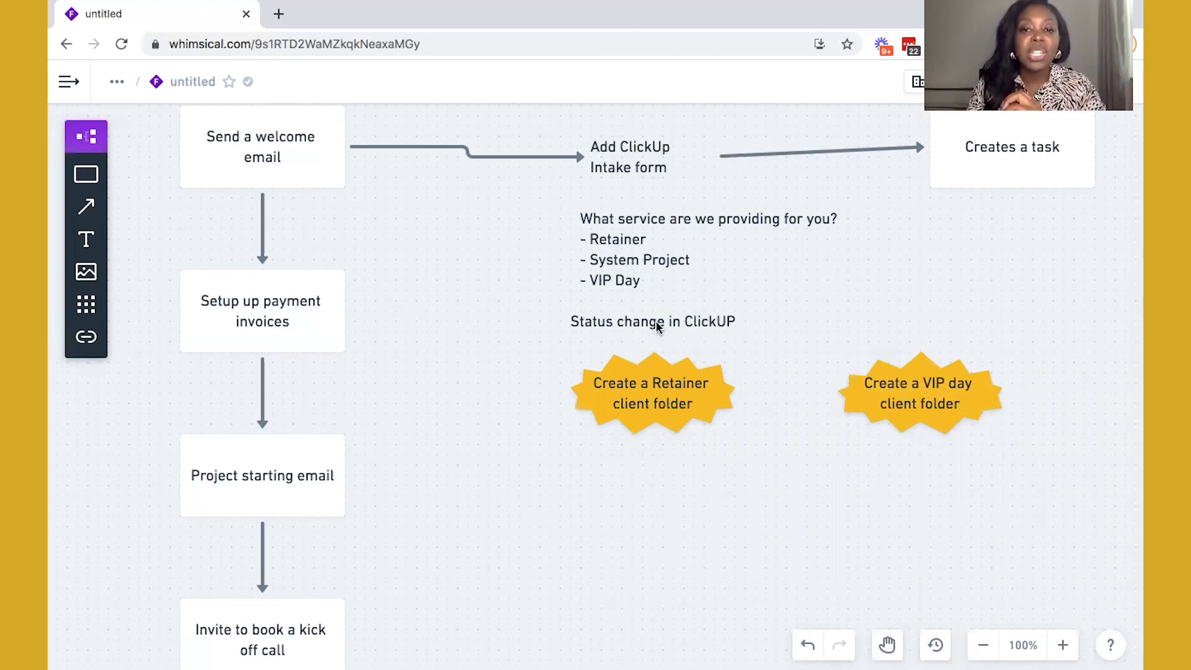